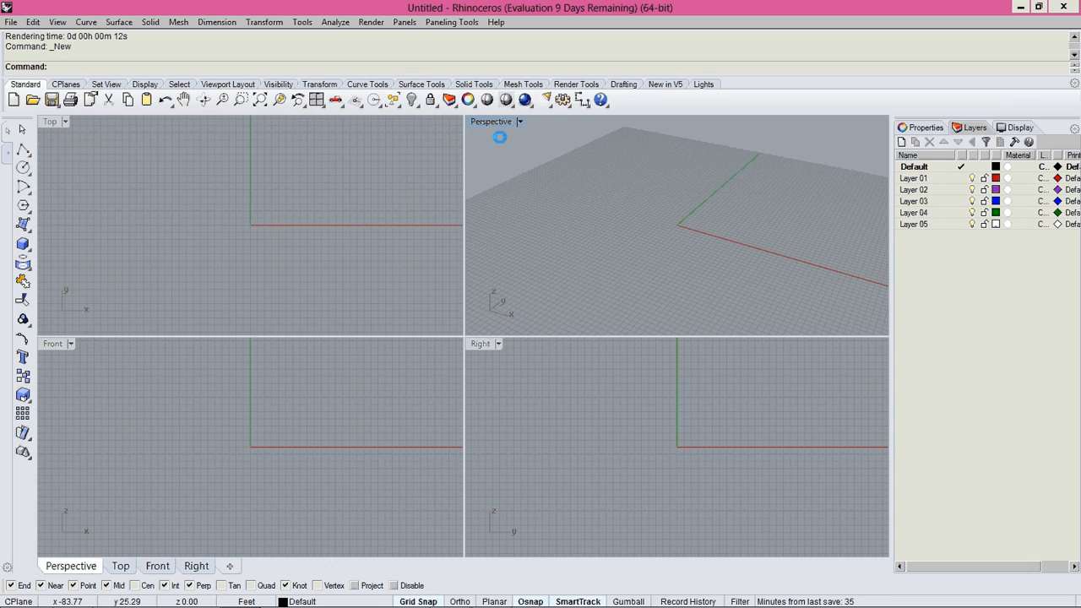
Switch to Illustrator and InDesign to look over the InDesign document's page spreads, and return to Rhinoceros
{"action": "right_click_drag", "start_coordinate": [500, 138], "coordinate": [550, 212]}
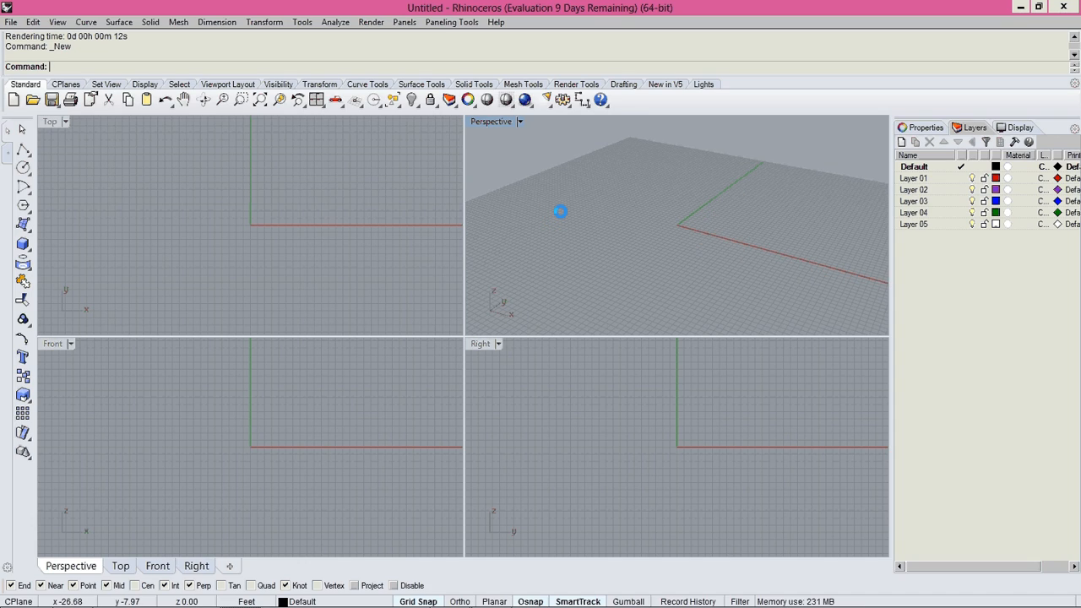
{"action": "key", "text": "alt+Tab"}
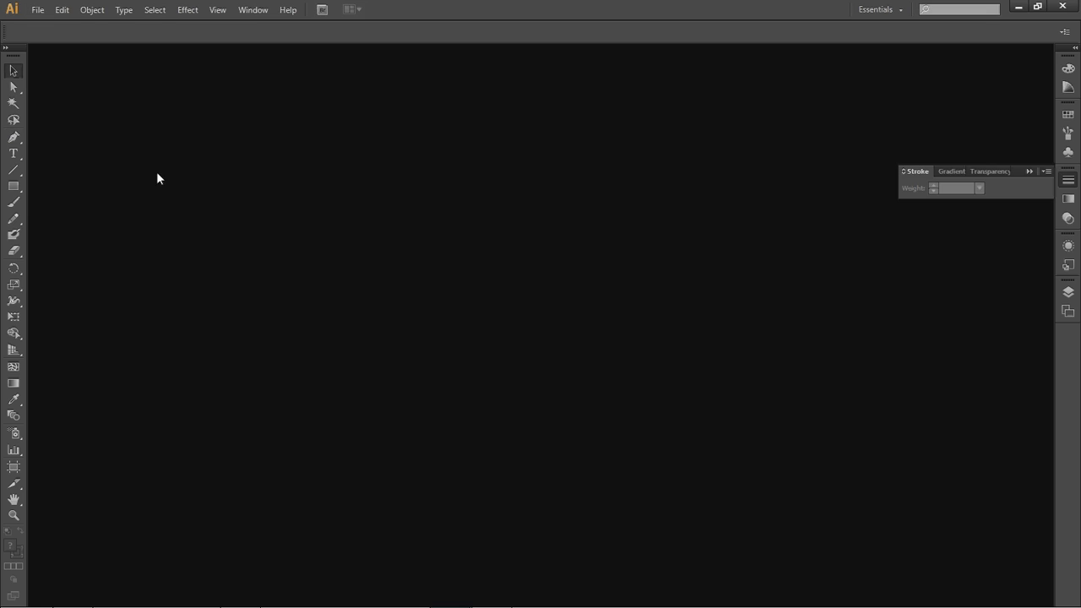
{"action": "key", "text": "alt+Tab"}
{"action": "key", "text": "alt+Tab"}
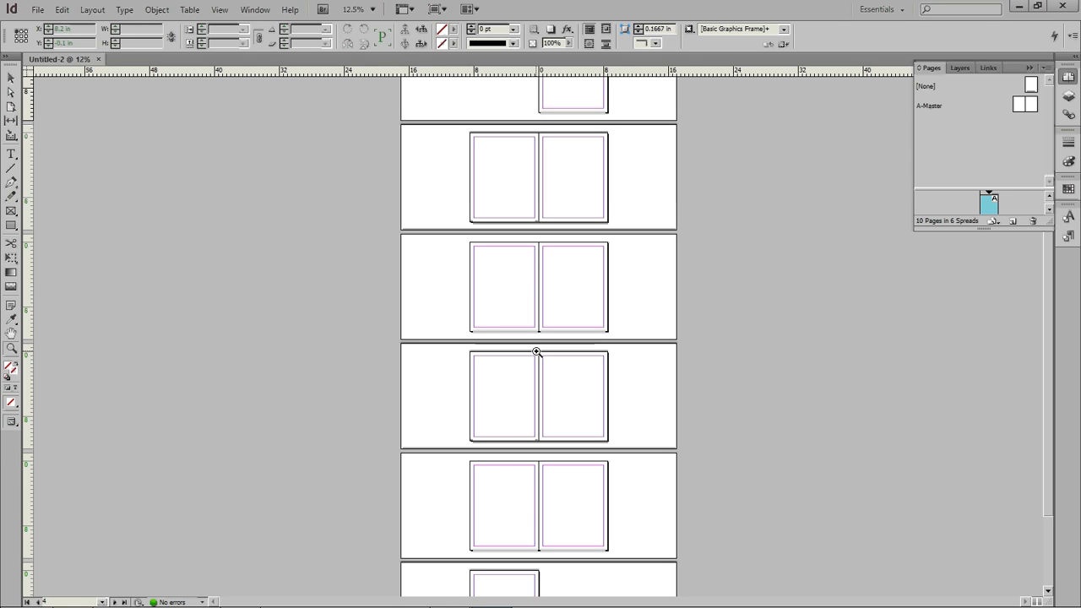
{"action": "scroll", "coordinate": [604, 323], "scroll_direction": "up", "scroll_amount": 2}
{"action": "scroll", "coordinate": [535, 413], "scroll_direction": "down", "scroll_amount": 4}
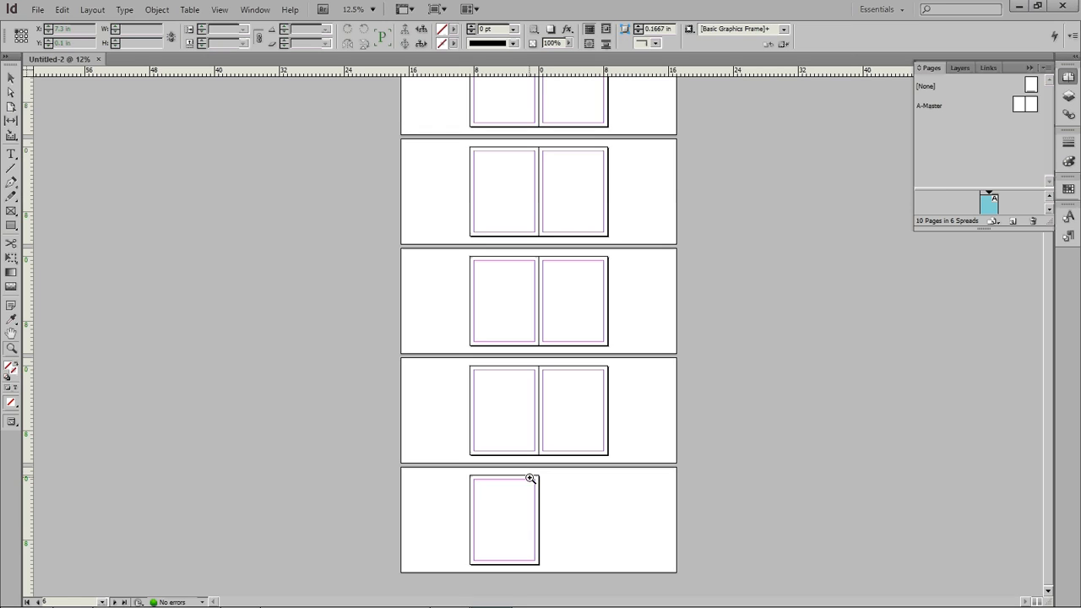
{"action": "left_click_drag", "start_coordinate": [974, 228], "coordinate": [974, 527]}
{"action": "key", "text": "alt+Tab"}
{"action": "key", "text": "alt+Tab"}
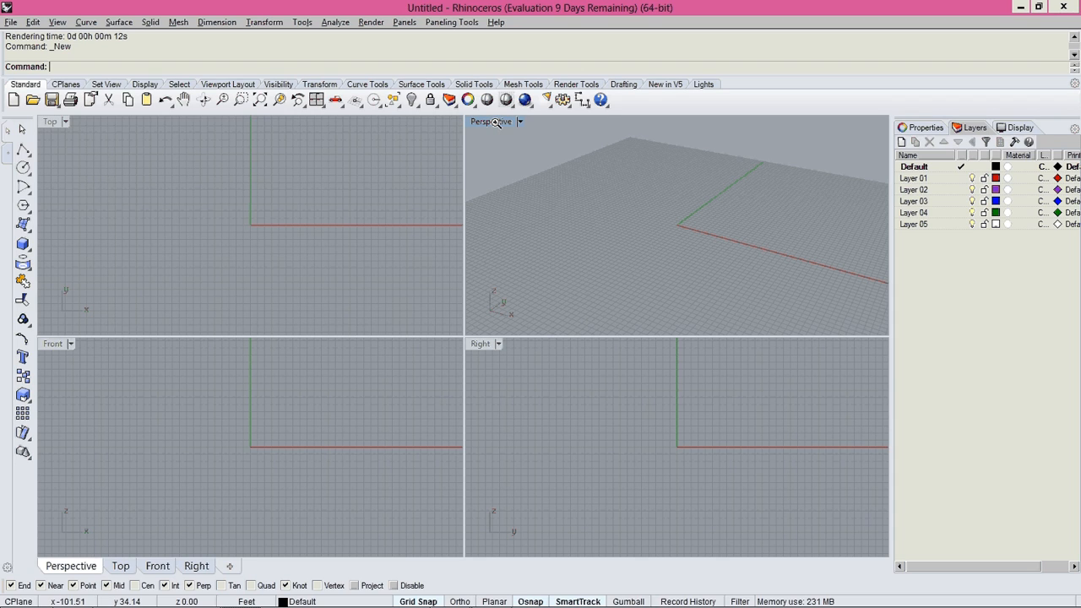
Maximize the Perspective viewport and bring the whole grid plane into view
{"action": "double_click", "coordinate": [502, 122]}
{"action": "right_click_drag", "start_coordinate": [503, 318], "coordinate": [464, 332]}
{"action": "scroll", "coordinate": [469, 333], "scroll_direction": "down", "scroll_amount": 3}
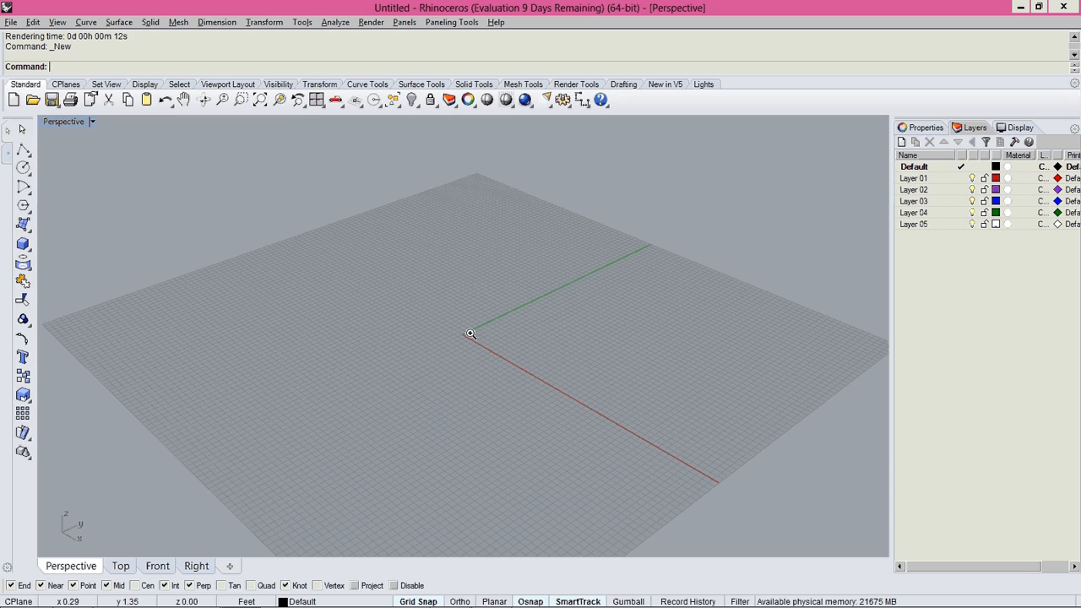
Examine the construction grid and its axes around the origin from several angles and distances
{"action": "scroll", "coordinate": [471, 334], "scroll_direction": "up", "scroll_amount": 1}
{"action": "scroll", "coordinate": [473, 334], "scroll_direction": "up", "scroll_amount": 2}
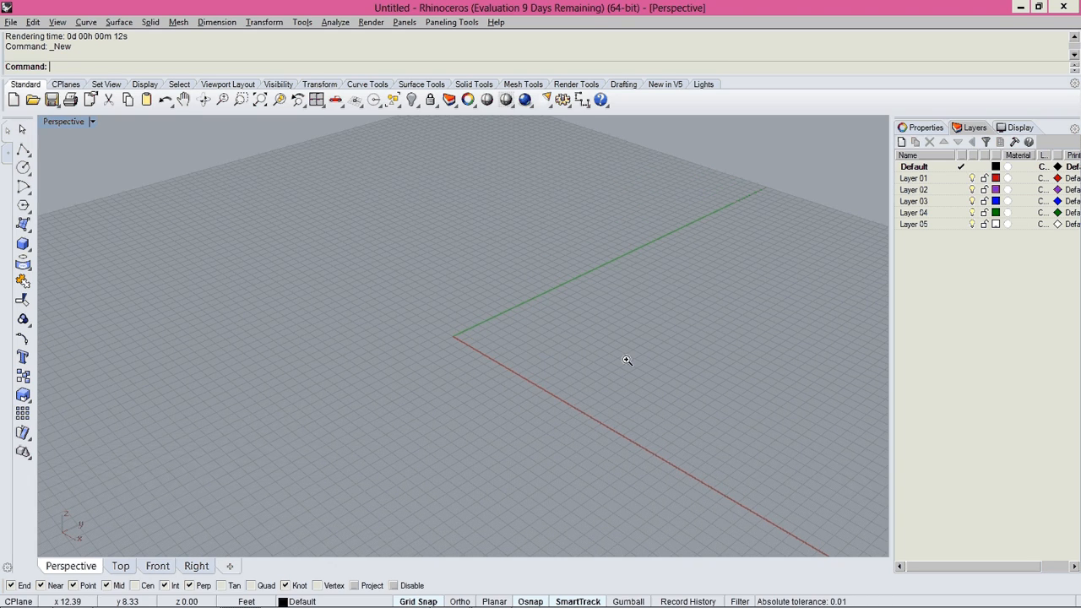
{"action": "scroll", "coordinate": [457, 321], "scroll_direction": "up", "scroll_amount": 1}
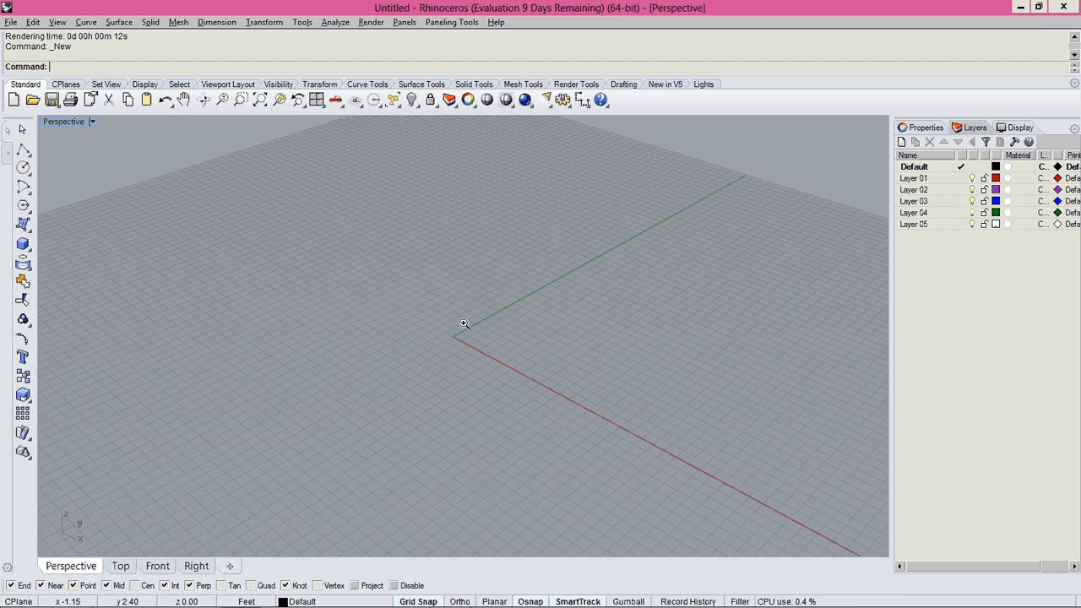
{"action": "right_click_drag", "start_coordinate": [477, 322], "coordinate": [468, 306], "text": "shift"}
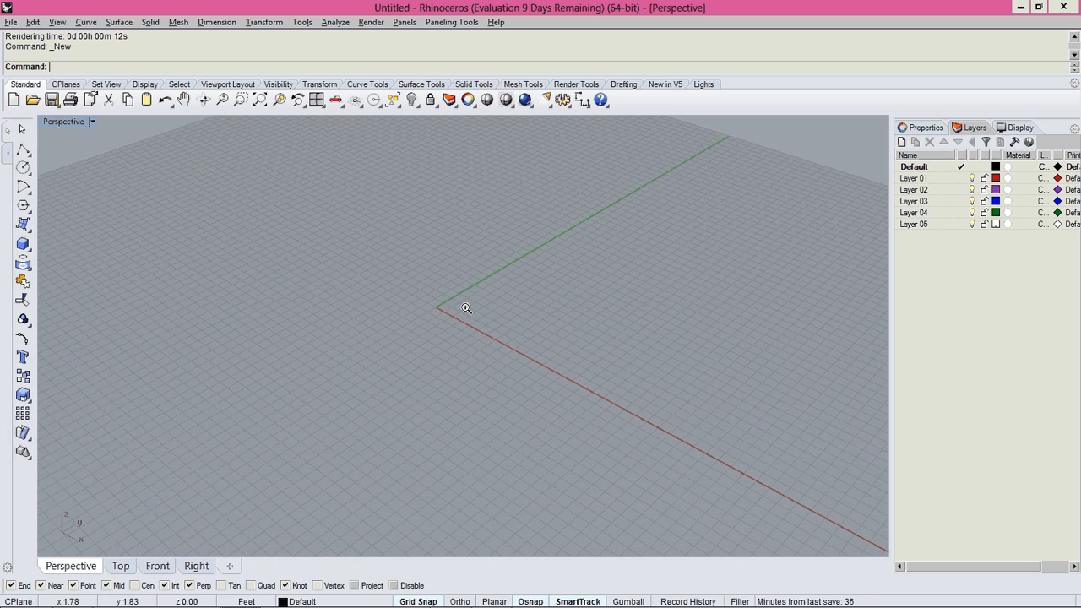
{"action": "scroll", "coordinate": [463, 308], "scroll_direction": "down", "scroll_amount": 2}
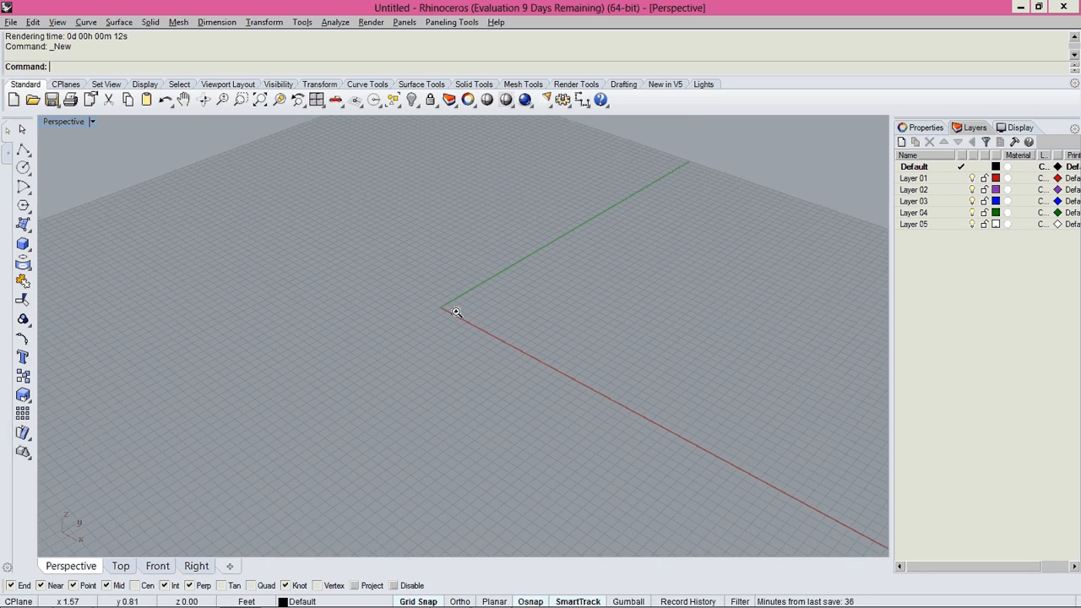
{"action": "right_click_drag", "start_coordinate": [456, 312], "coordinate": [422, 330]}
{"action": "scroll", "coordinate": [454, 335], "scroll_direction": "up", "scroll_amount": 3}
{"action": "scroll", "coordinate": [453, 336], "scroll_direction": "down", "scroll_amount": 3}
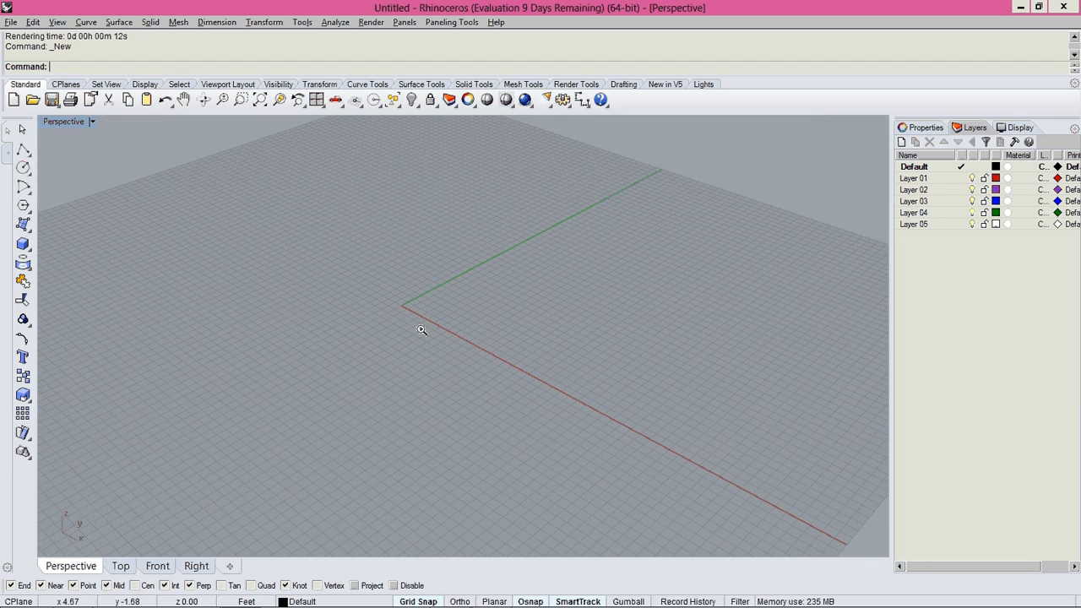
{"action": "scroll", "coordinate": [422, 317], "scroll_direction": "up", "scroll_amount": 2}
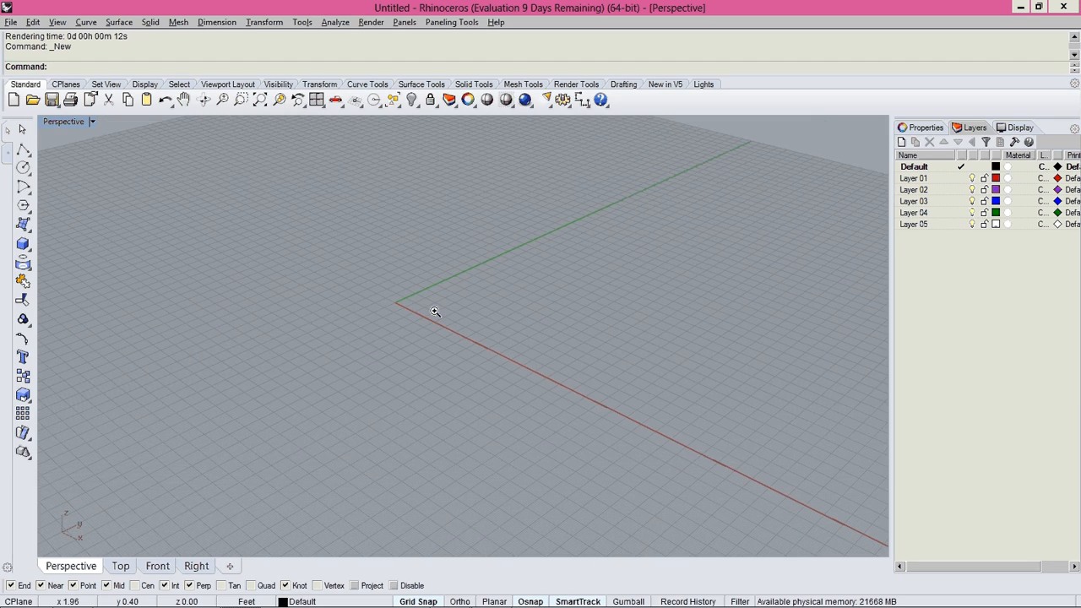
{"action": "scroll", "coordinate": [435, 312], "scroll_direction": "down", "scroll_amount": 3}
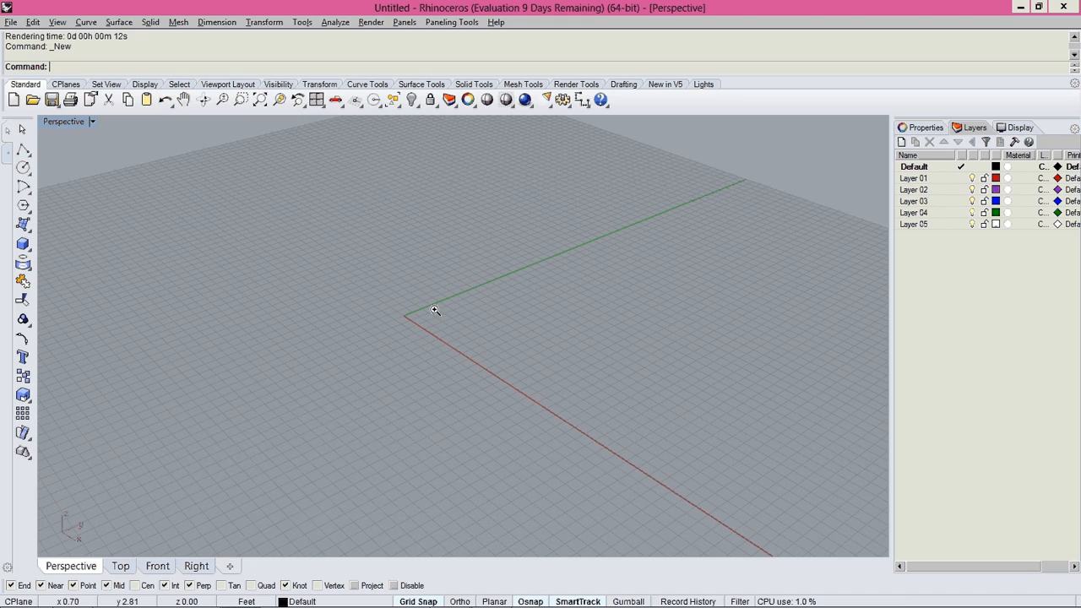
Review the available model units in the document's Units options and keep Feet as the model unit
{"action": "type", "text": "Options"}
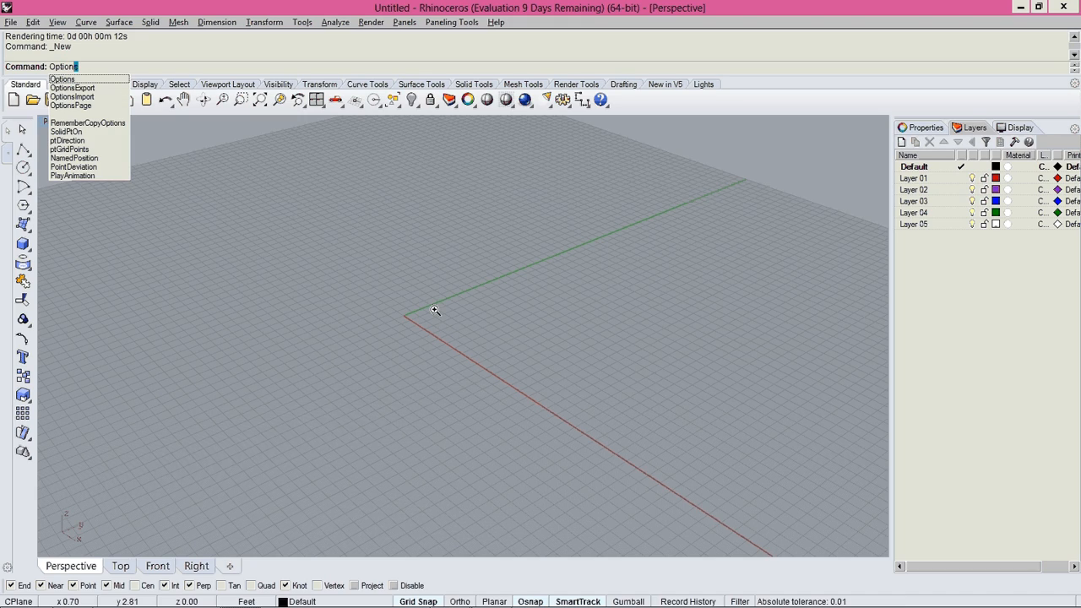
{"action": "key", "text": "Down"}
{"action": "key", "text": "Down"}
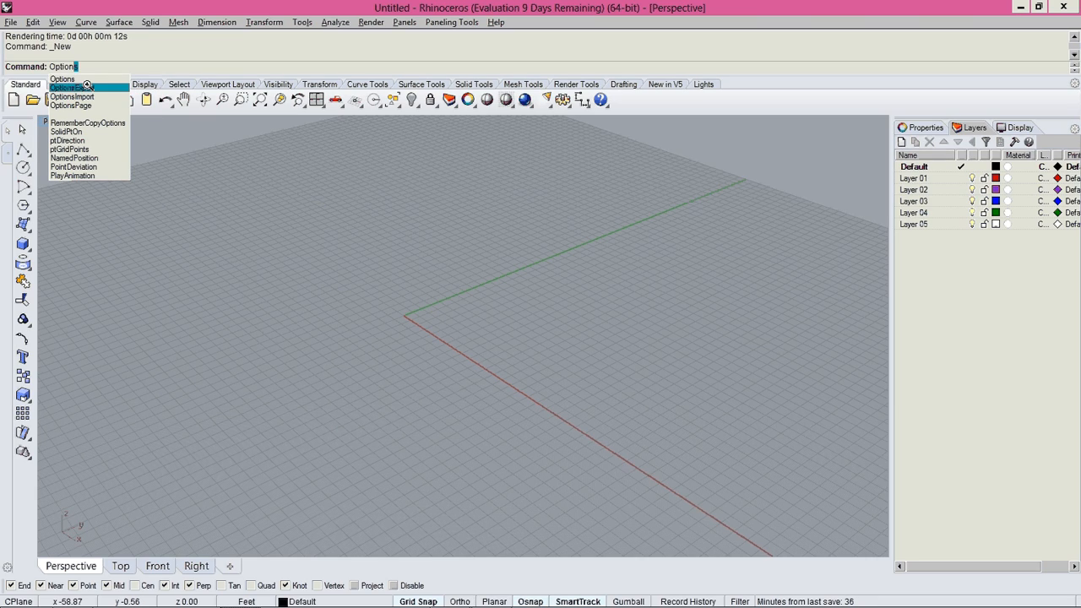
{"action": "key", "text": "Down"}
{"action": "key", "text": "Down"}
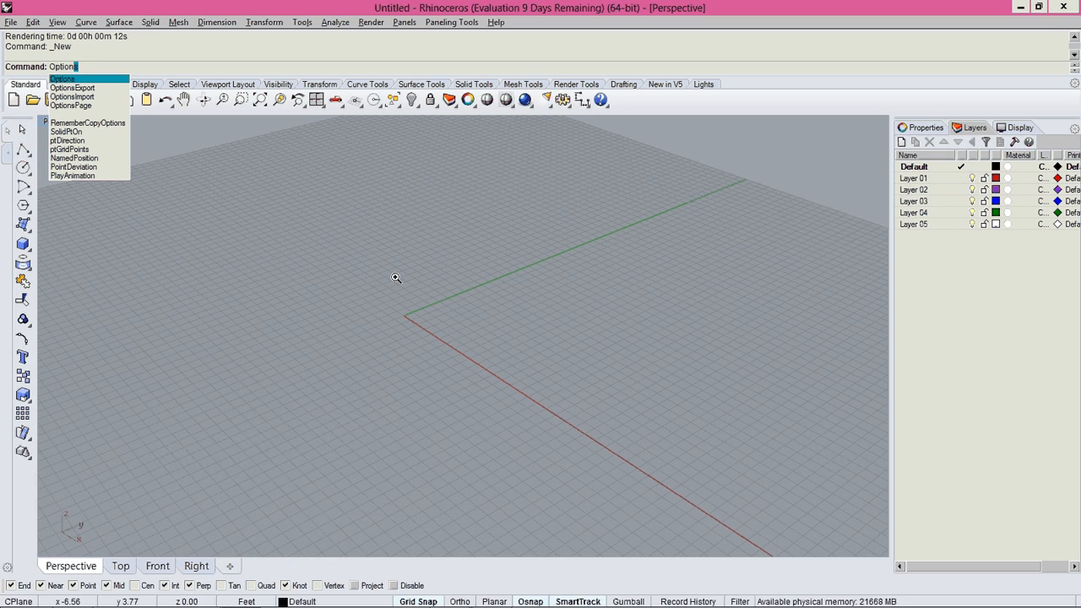
{"action": "key", "text": "Return"}
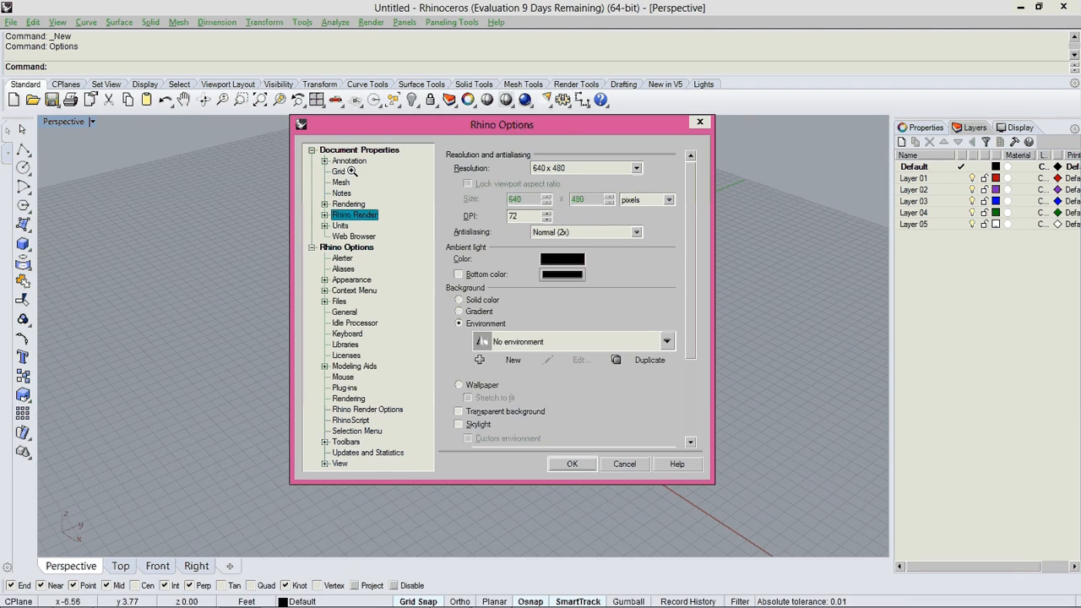
{"action": "left_click", "coordinate": [340, 172]}
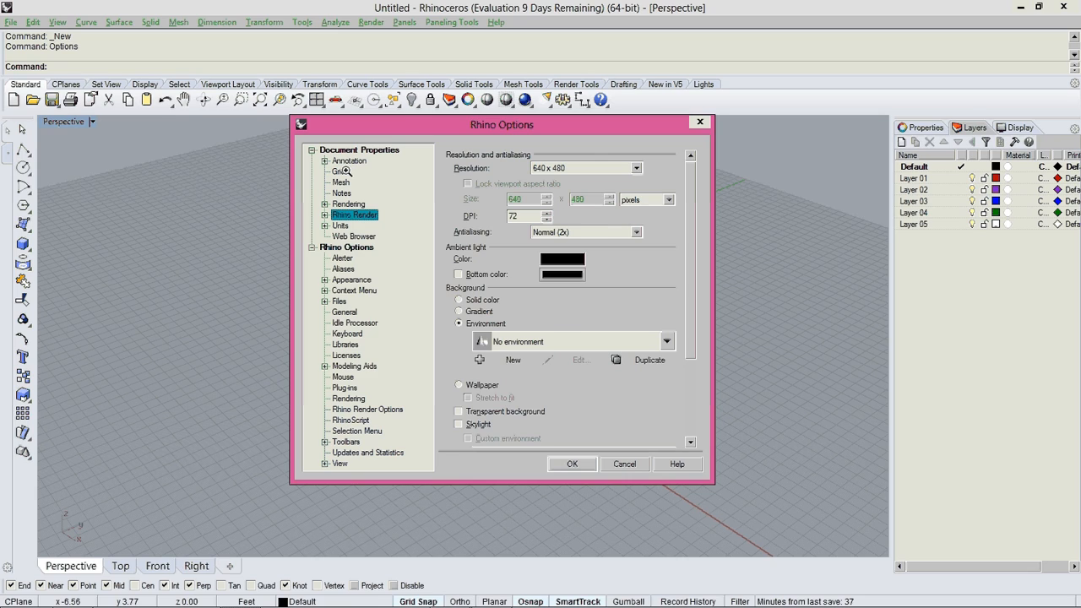
{"action": "left_click", "coordinate": [338, 226]}
{"action": "left_click_drag", "start_coordinate": [698, 130], "coordinate": [691, 145]}
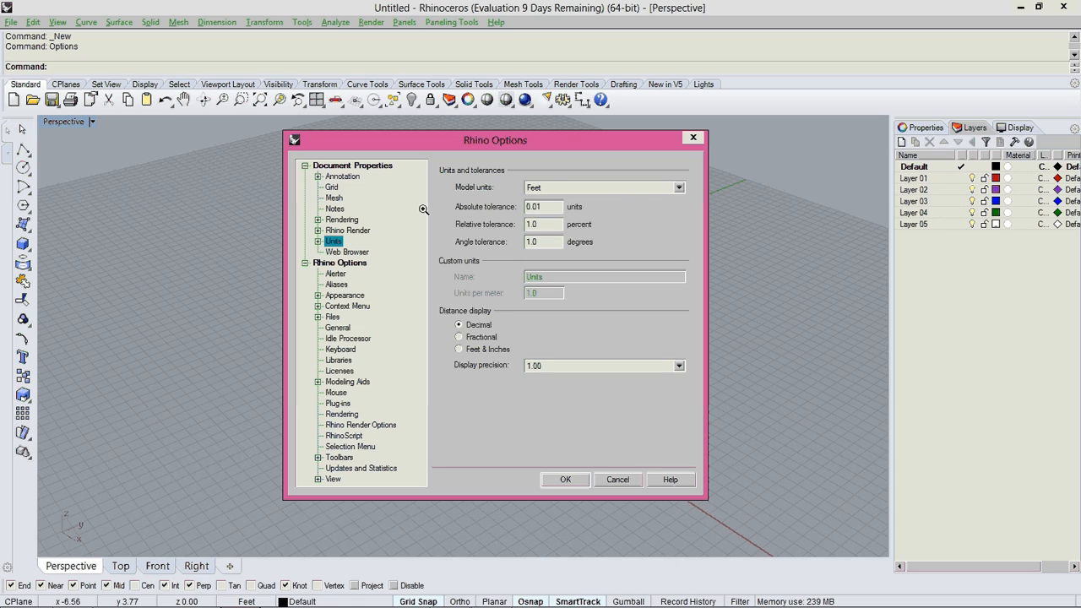
{"action": "left_click", "coordinate": [557, 187]}
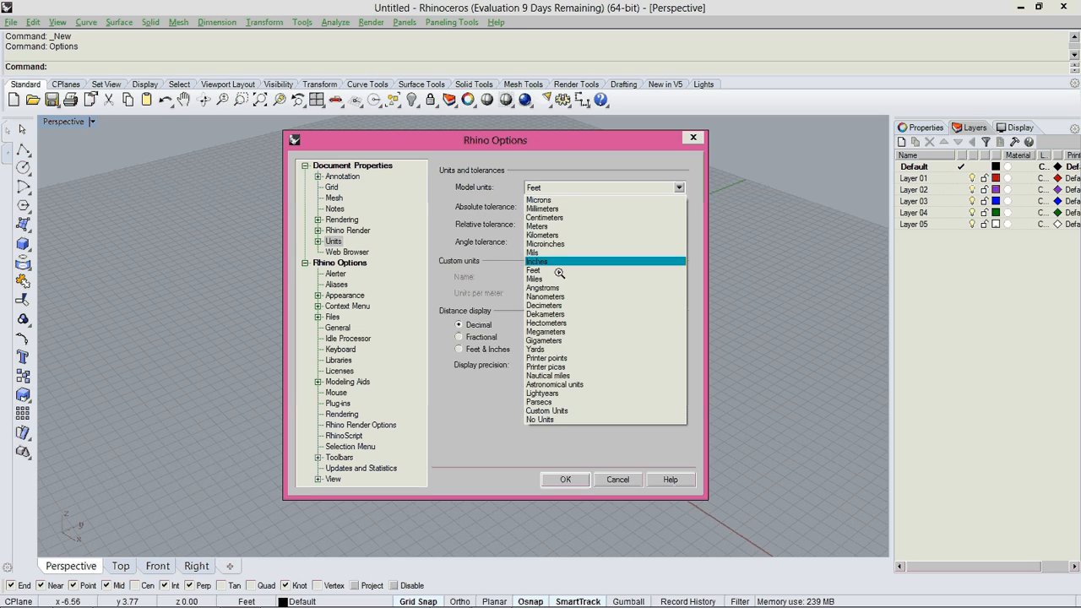
{"action": "left_click", "coordinate": [564, 200]}
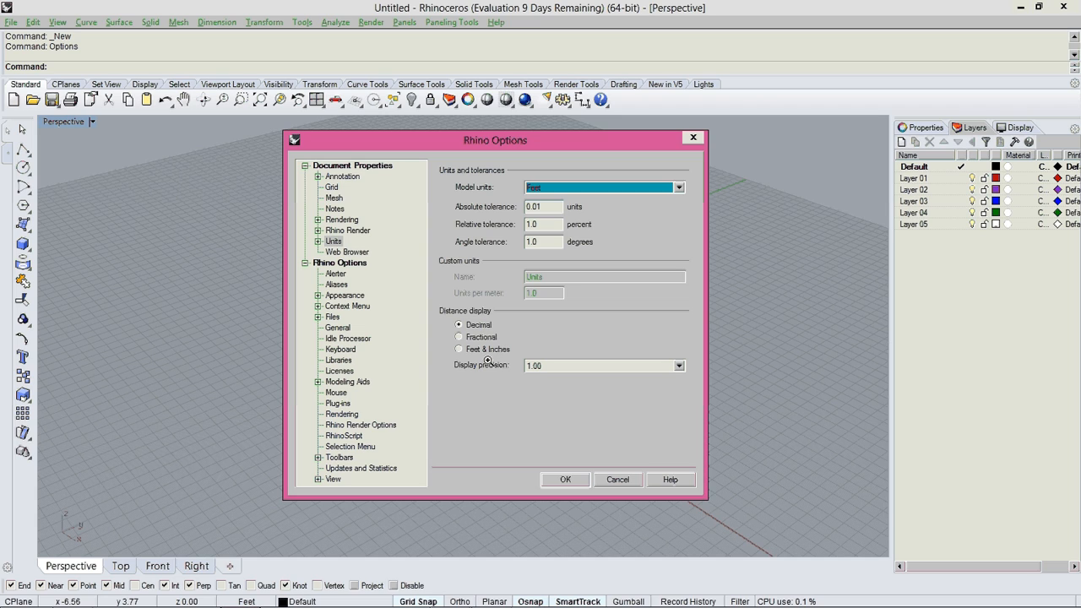
{"action": "left_click", "coordinate": [566, 479]}
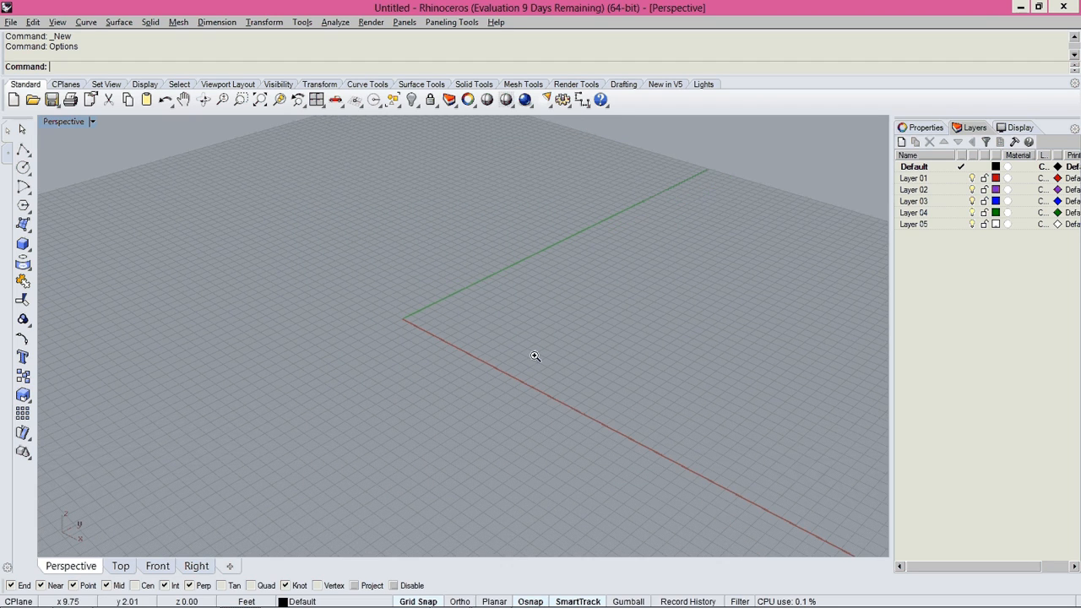
Start a box with the Box command and place its first base corner at the origin
{"action": "scroll", "coordinate": [534, 356], "scroll_direction": "down", "scroll_amount": 5}
{"action": "scroll", "coordinate": [493, 357], "scroll_direction": "up", "scroll_amount": 7}
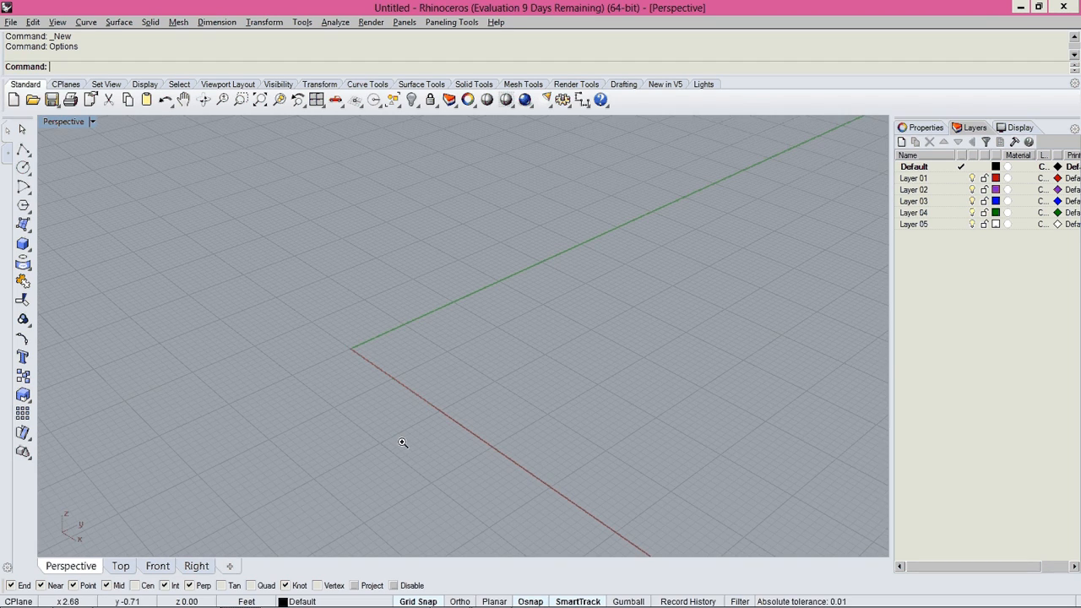
{"action": "scroll", "coordinate": [358, 356], "scroll_direction": "up", "scroll_amount": 5}
{"action": "scroll", "coordinate": [346, 332], "scroll_direction": "down", "scroll_amount": 5}
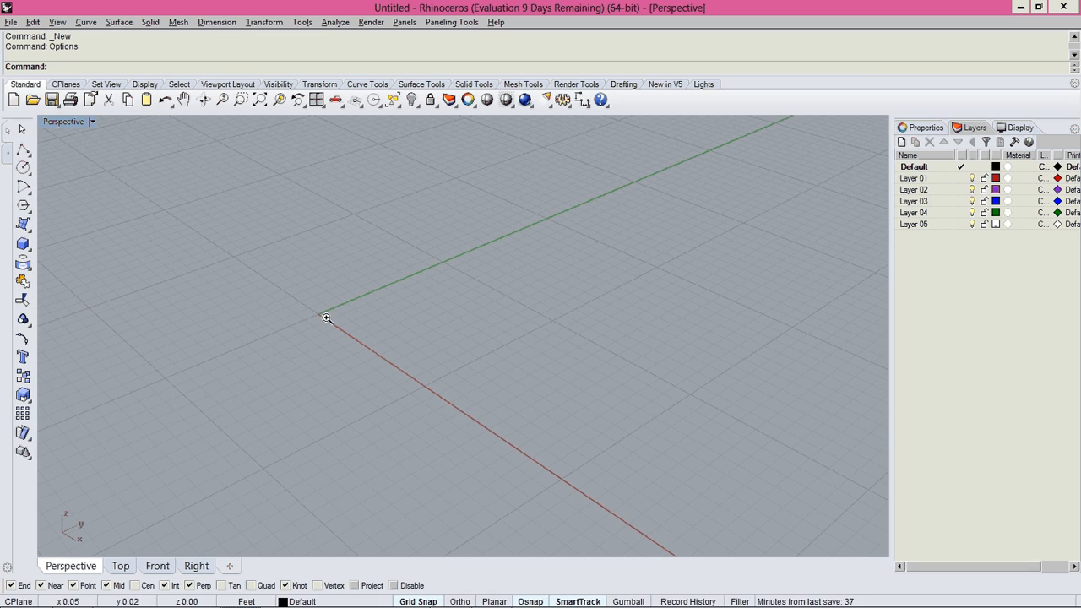
{"action": "scroll", "coordinate": [388, 354], "scroll_direction": "down", "scroll_amount": 3}
{"action": "right_click_drag", "start_coordinate": [348, 362], "coordinate": [542, 381], "text": "shift"}
{"action": "type", "text": "Box"}
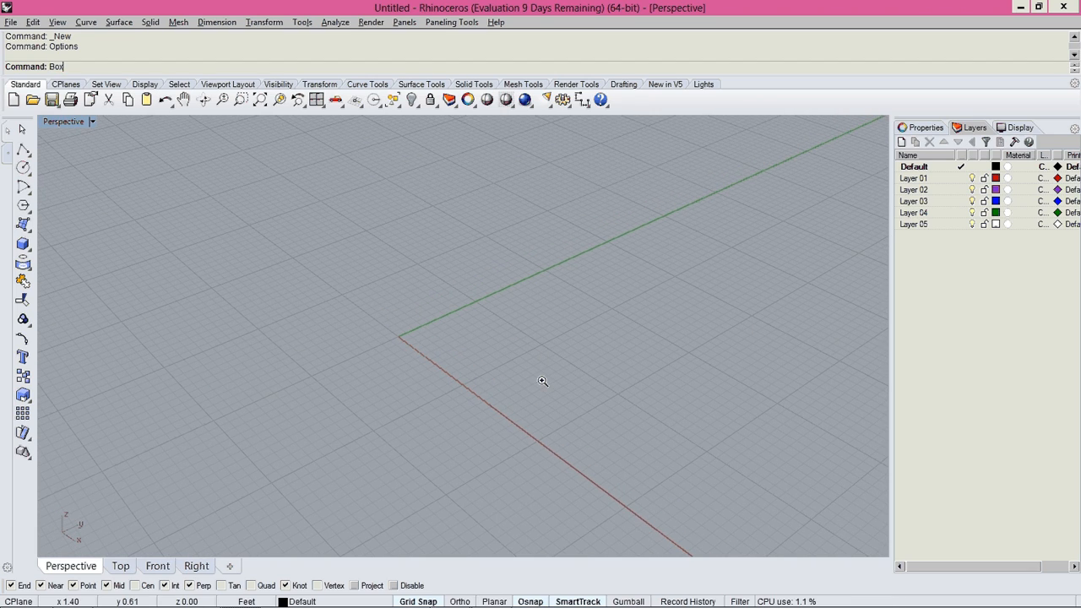
{"action": "key", "text": "Return"}
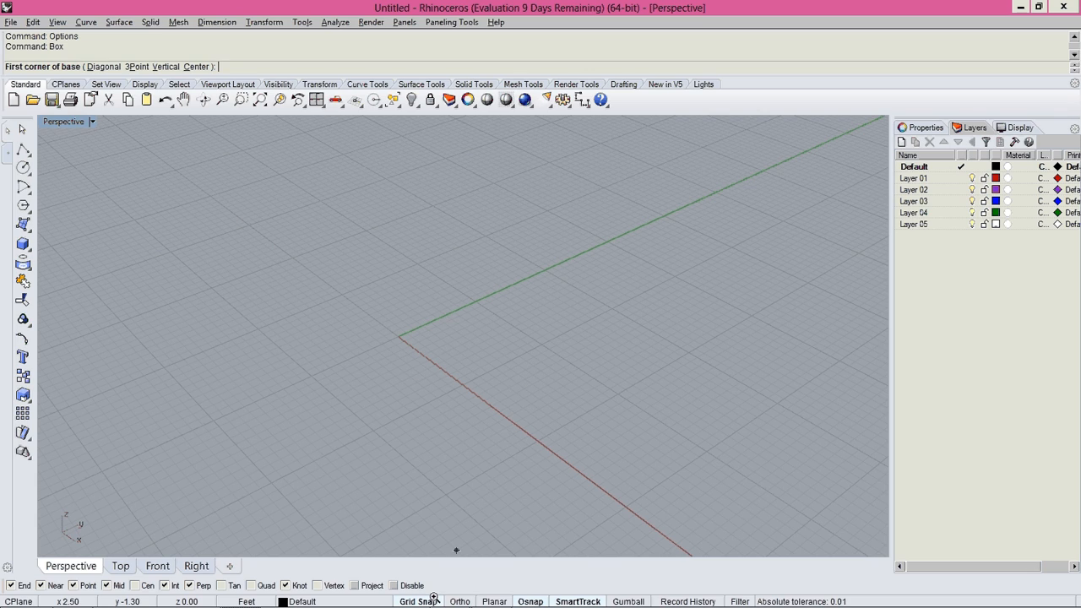
{"action": "scroll", "coordinate": [392, 354], "scroll_direction": "up", "scroll_amount": 1}
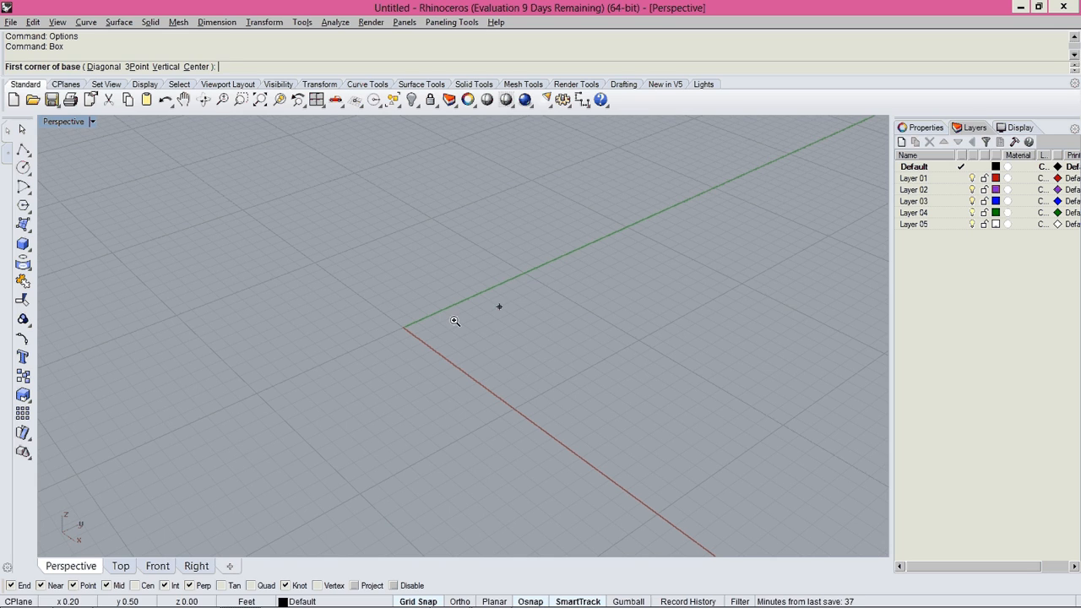
{"action": "scroll", "coordinate": [594, 469], "scroll_direction": "down", "scroll_amount": 5}
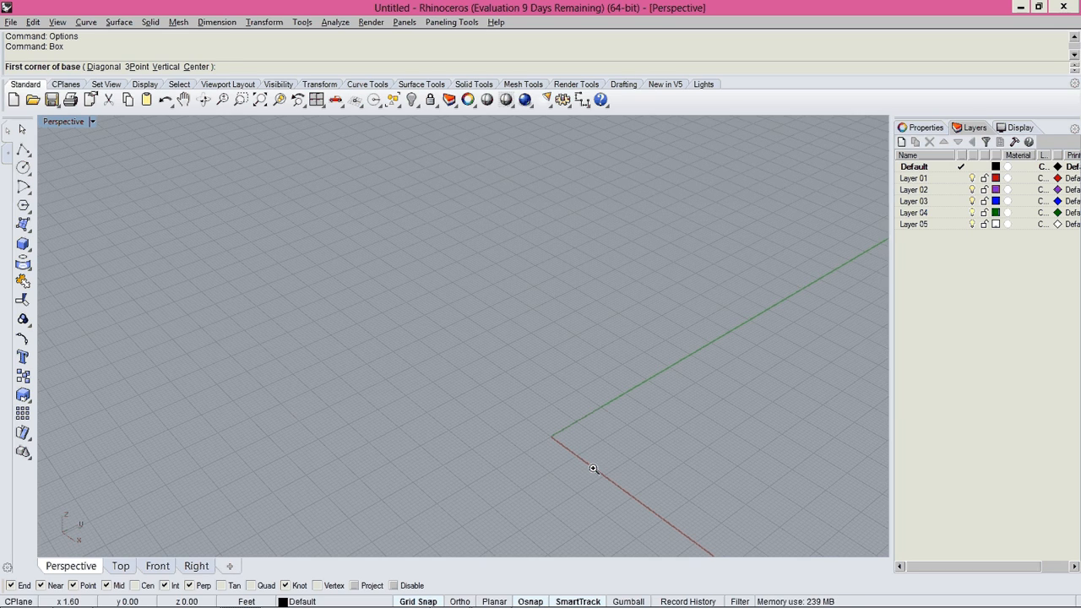
{"action": "scroll", "coordinate": [594, 469], "scroll_direction": "down", "scroll_amount": 6}
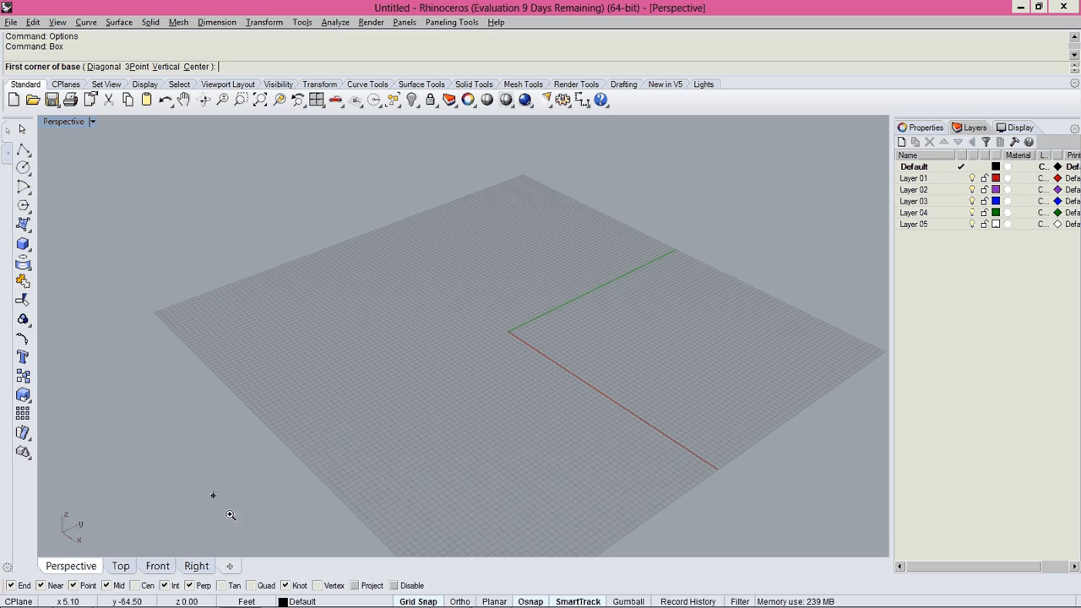
{"action": "scroll", "coordinate": [500, 328], "scroll_direction": "up", "scroll_amount": 8}
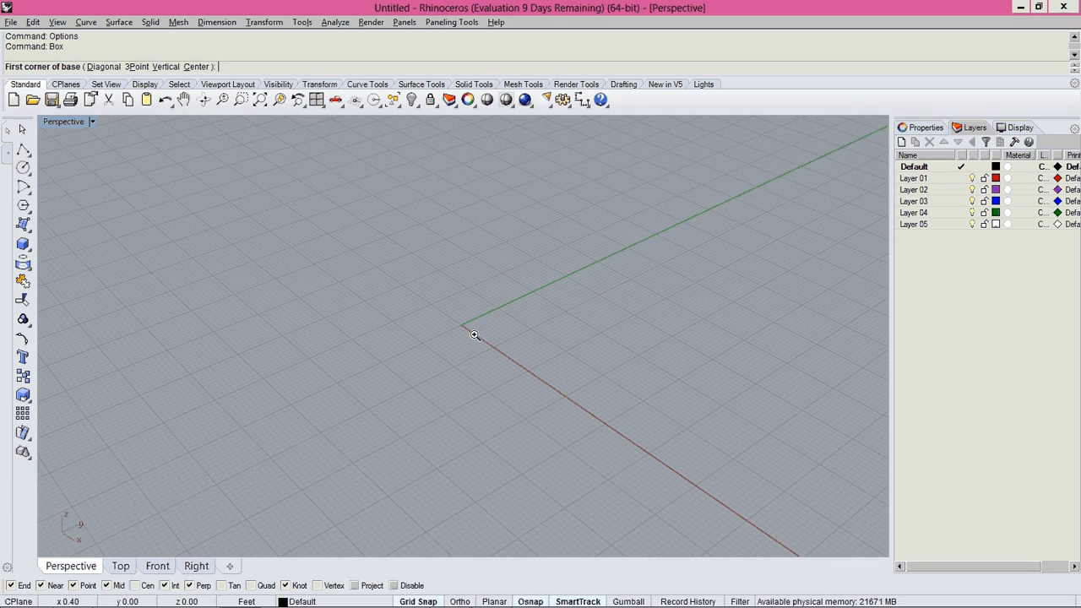
{"action": "scroll", "coordinate": [380, 274], "scroll_direction": "up", "scroll_amount": 4}
{"action": "scroll", "coordinate": [397, 292], "scroll_direction": "up", "scroll_amount": 2}
{"action": "left_click", "coordinate": [397, 310]}
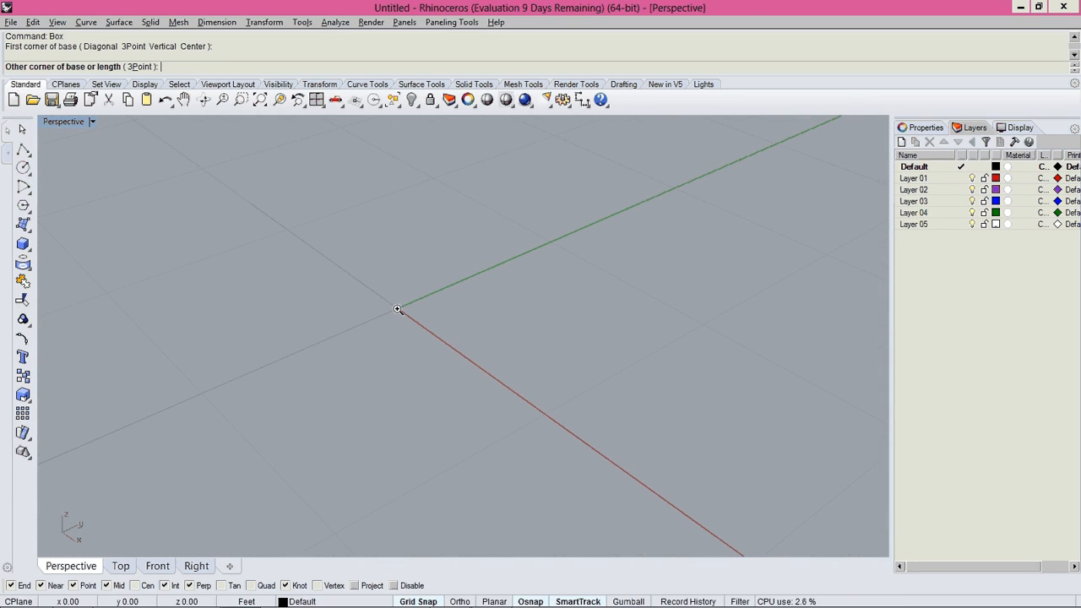
Complete the box as a cube with a base length of 30 ft and equal width and height
{"action": "scroll", "coordinate": [597, 382], "scroll_direction": "down", "scroll_amount": 3}
{"action": "scroll", "coordinate": [519, 382], "scroll_direction": "down", "scroll_amount": 3}
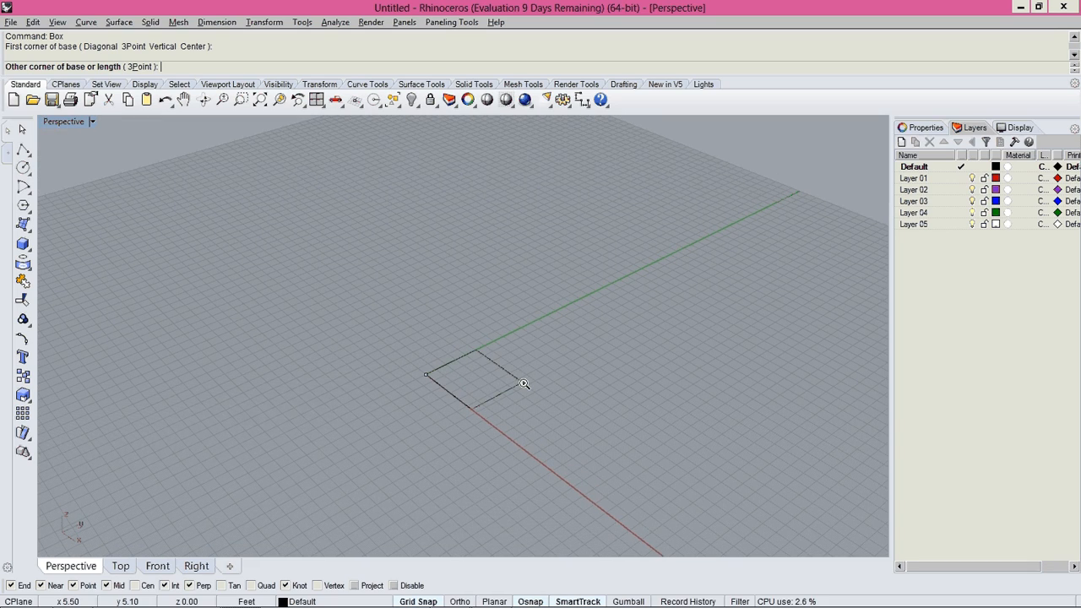
{"action": "type", "text": "30"}
{"action": "key", "text": "Return"}
{"action": "scroll", "coordinate": [541, 373], "scroll_direction": "down", "scroll_amount": 3}
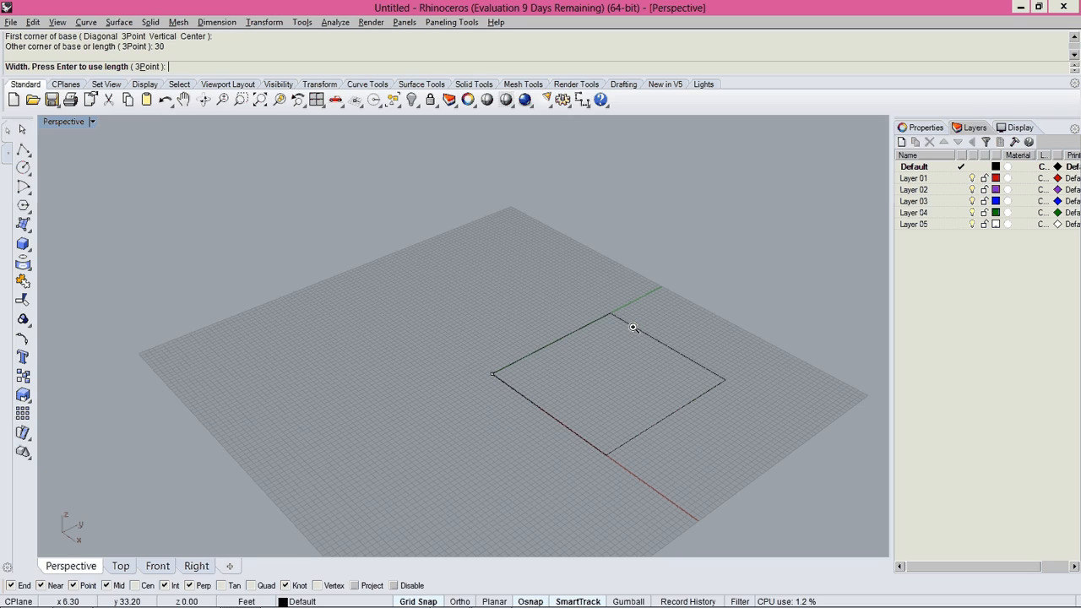
{"action": "key", "text": "Return"}
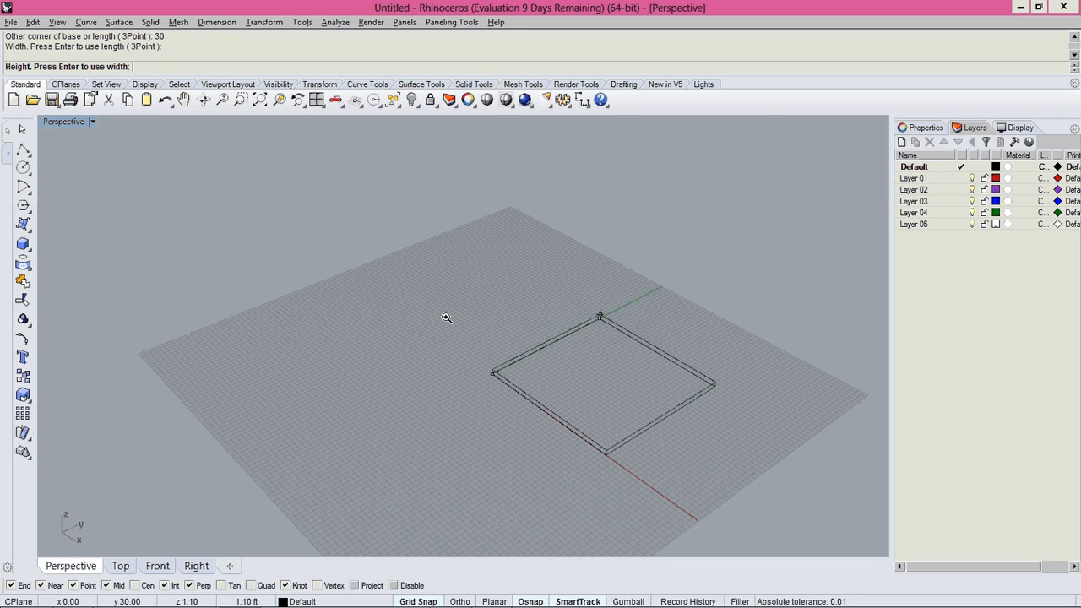
{"action": "key", "text": "Return"}
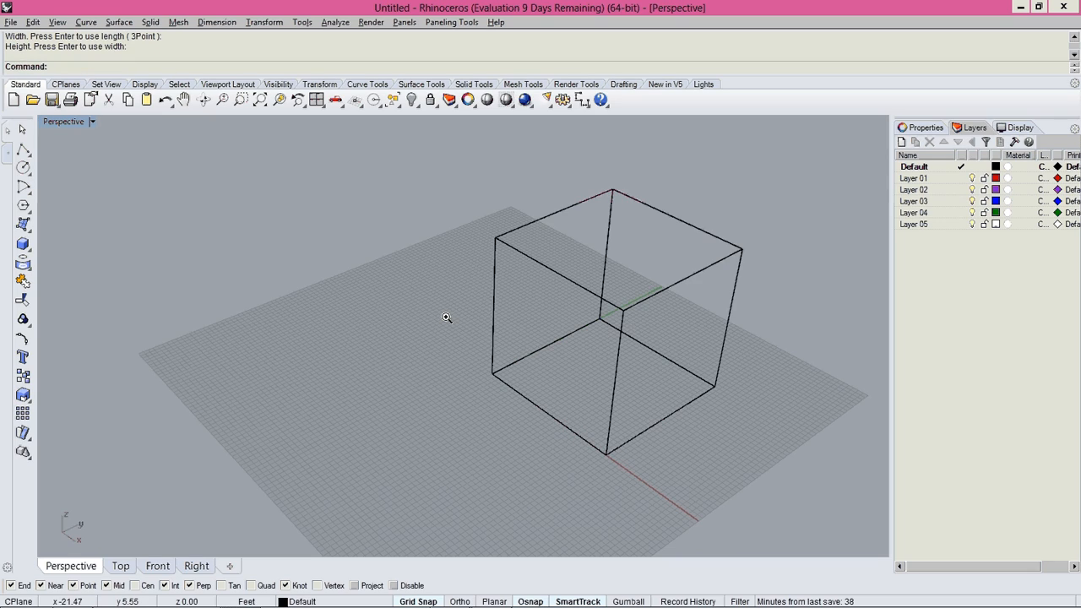
In the Top view, add a horizontal dimension just below the cube's lower edge, spanning its two lower corners
{"action": "right_click_drag", "start_coordinate": [527, 338], "coordinate": [456, 396]}
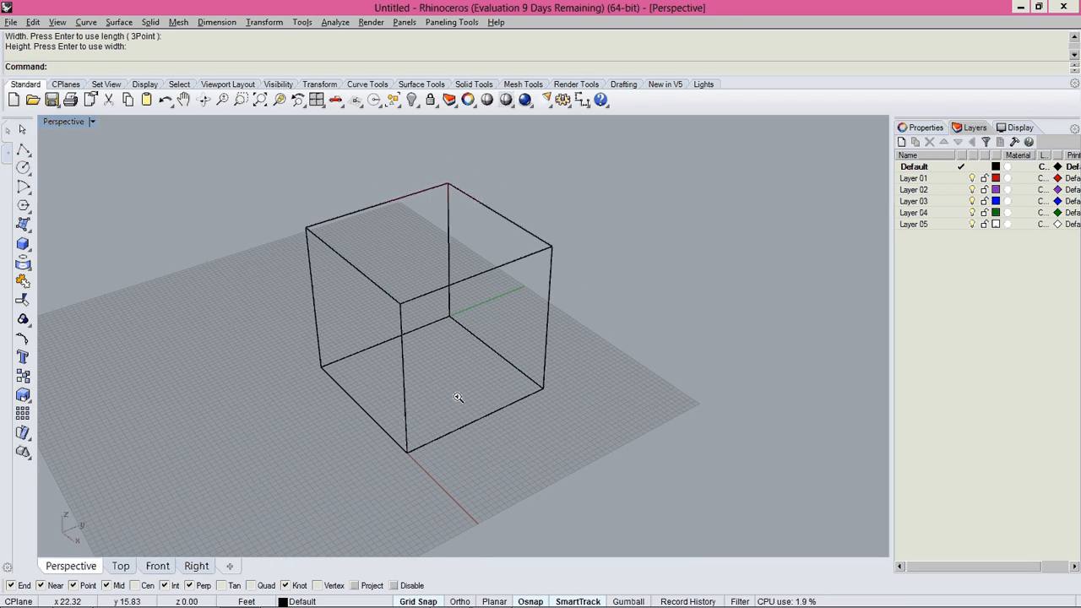
{"action": "scroll", "coordinate": [487, 358], "scroll_direction": "down", "scroll_amount": 2}
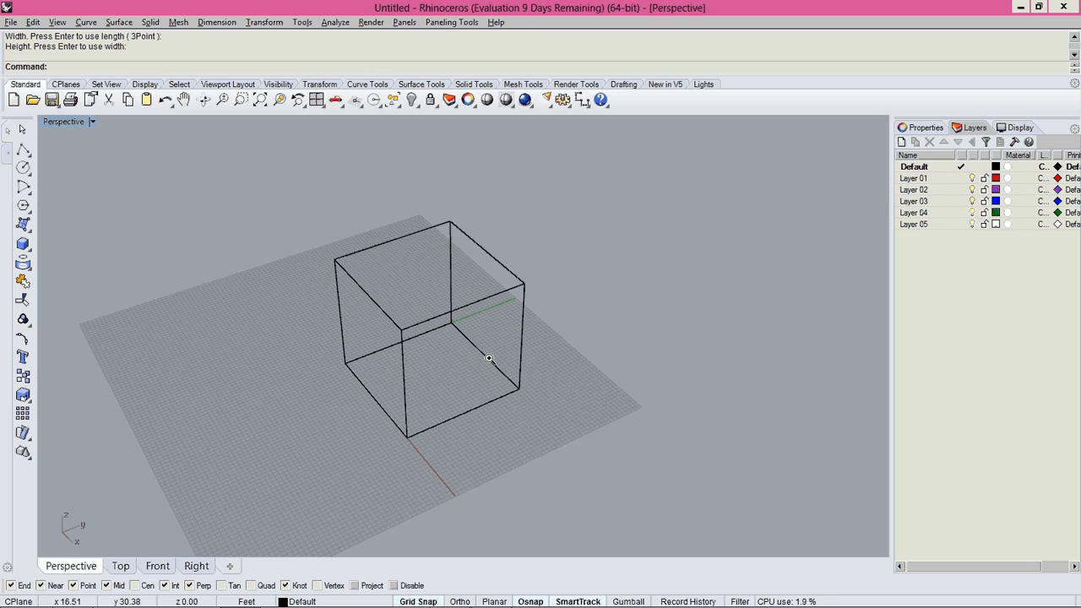
{"action": "key", "text": "ctrl+F1"}
{"action": "scroll", "coordinate": [488, 359], "scroll_direction": "down", "scroll_amount": 1}
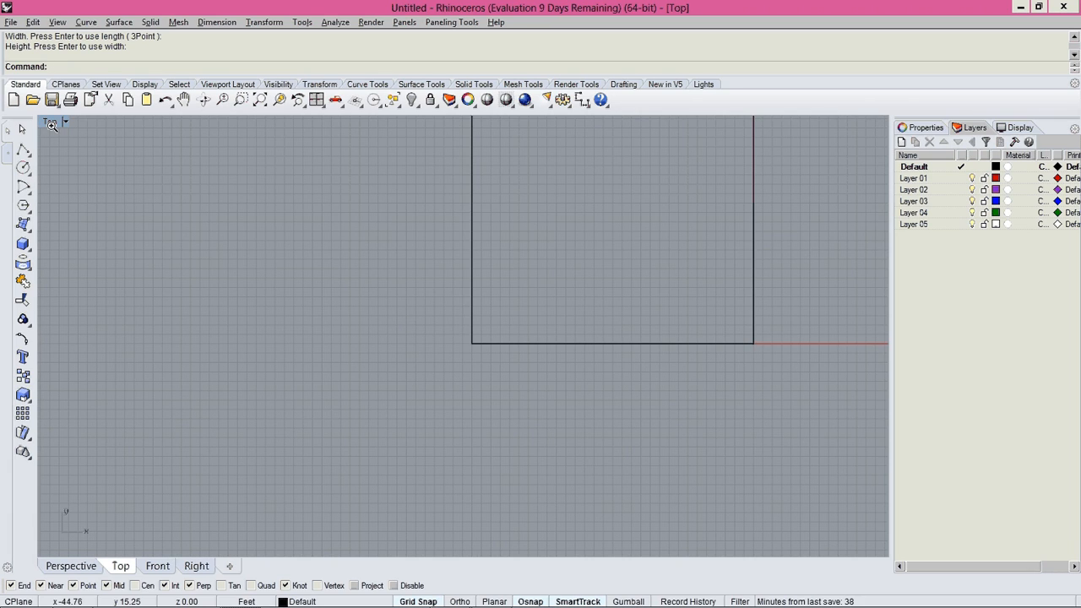
{"action": "right_click_drag", "start_coordinate": [370, 251], "coordinate": [290, 326]}
{"action": "scroll", "coordinate": [290, 326], "scroll_direction": "down", "scroll_amount": 4}
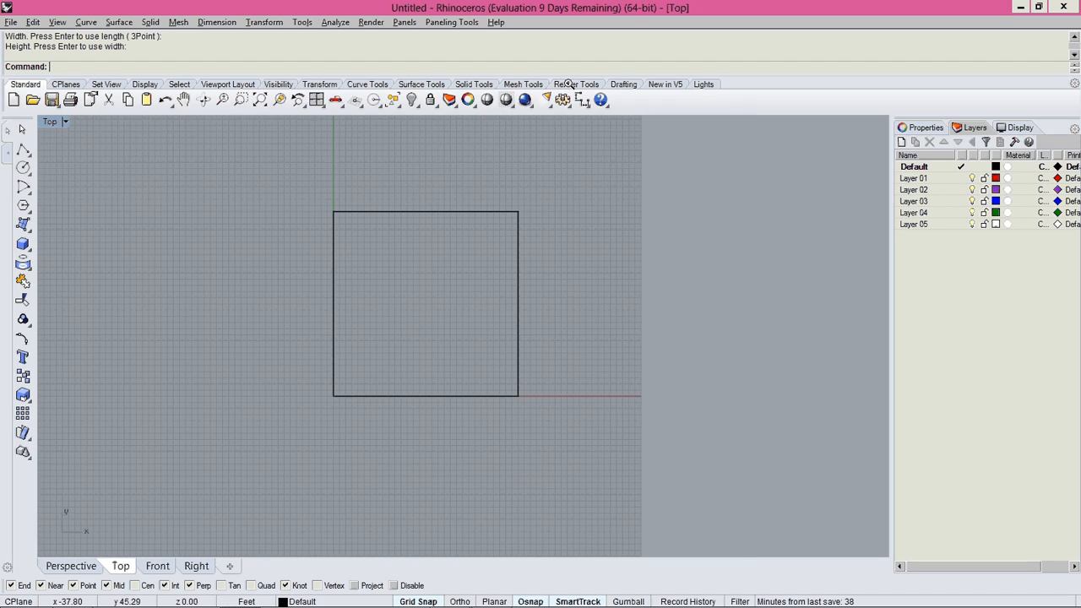
{"action": "left_click", "coordinate": [623, 84]}
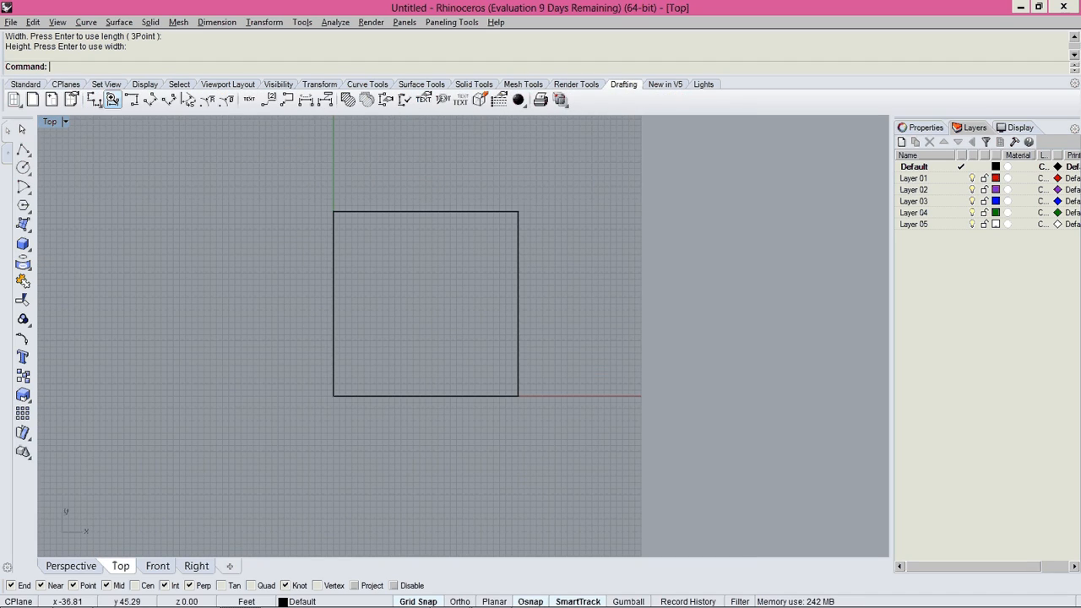
{"action": "left_click", "coordinate": [112, 99]}
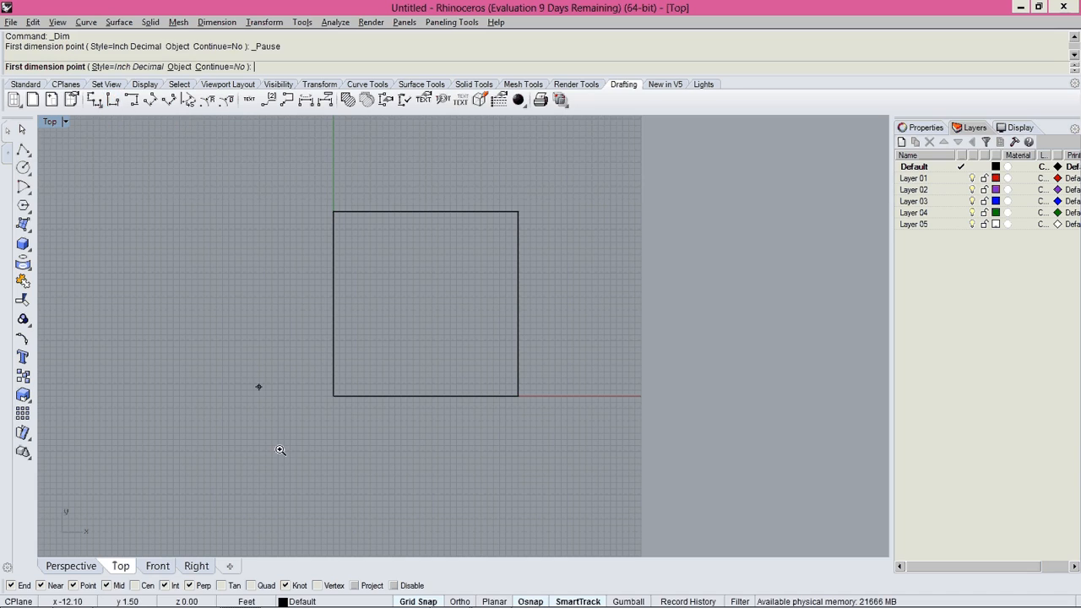
{"action": "left_click", "coordinate": [334, 395]}
{"action": "left_click", "coordinate": [518, 395]}
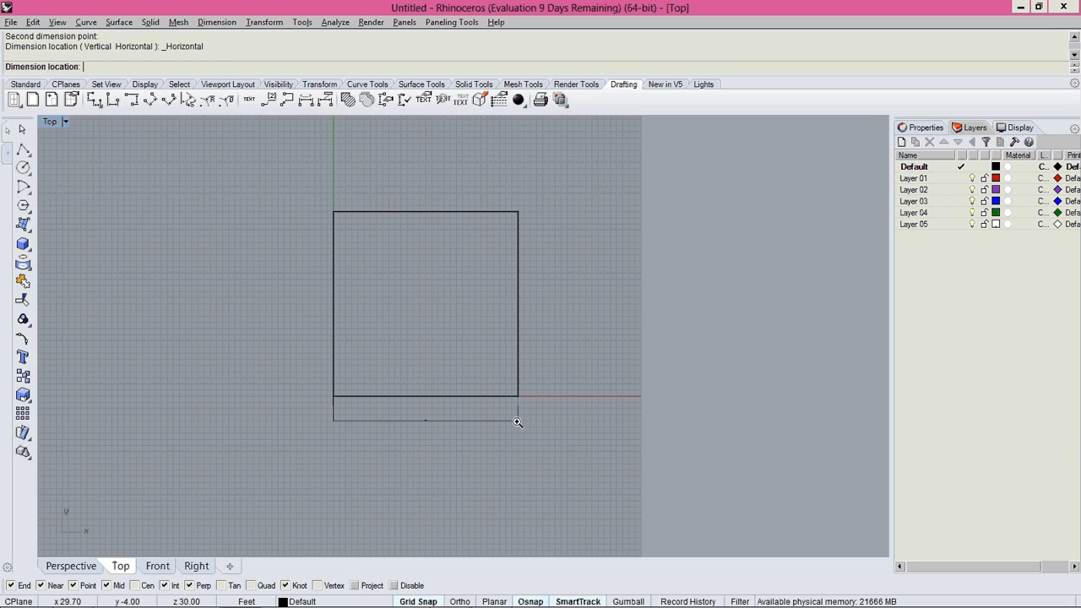
{"action": "left_click", "coordinate": [518, 415]}
{"action": "scroll", "coordinate": [427, 420], "scroll_direction": "up", "scroll_amount": 8}
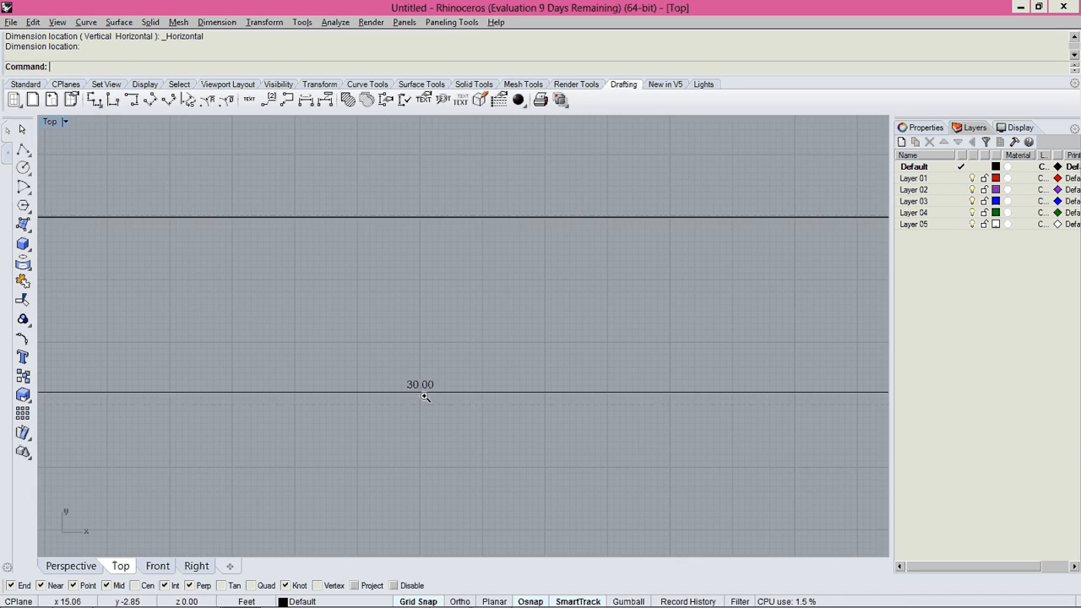
{"action": "scroll", "coordinate": [440, 395], "scroll_direction": "down", "scroll_amount": 6}
{"action": "left_click", "coordinate": [455, 395]}
{"action": "scroll", "coordinate": [479, 424], "scroll_direction": "down", "scroll_amount": 6}
{"action": "right_click_drag", "start_coordinate": [484, 426], "coordinate": [397, 470]}
{"action": "key", "text": "Escape"}
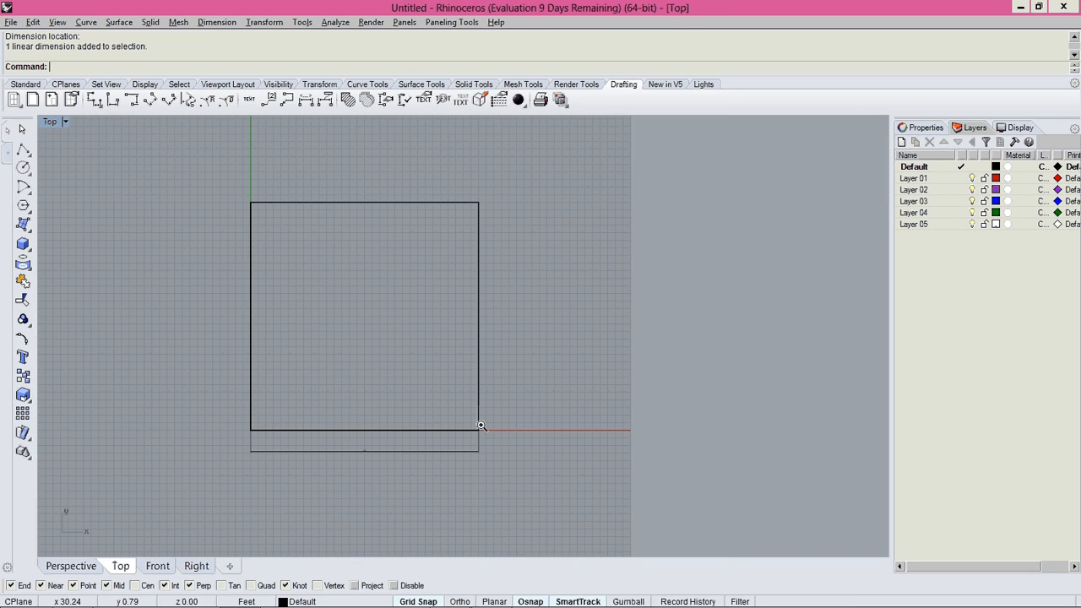
{"action": "key", "text": "Return"}
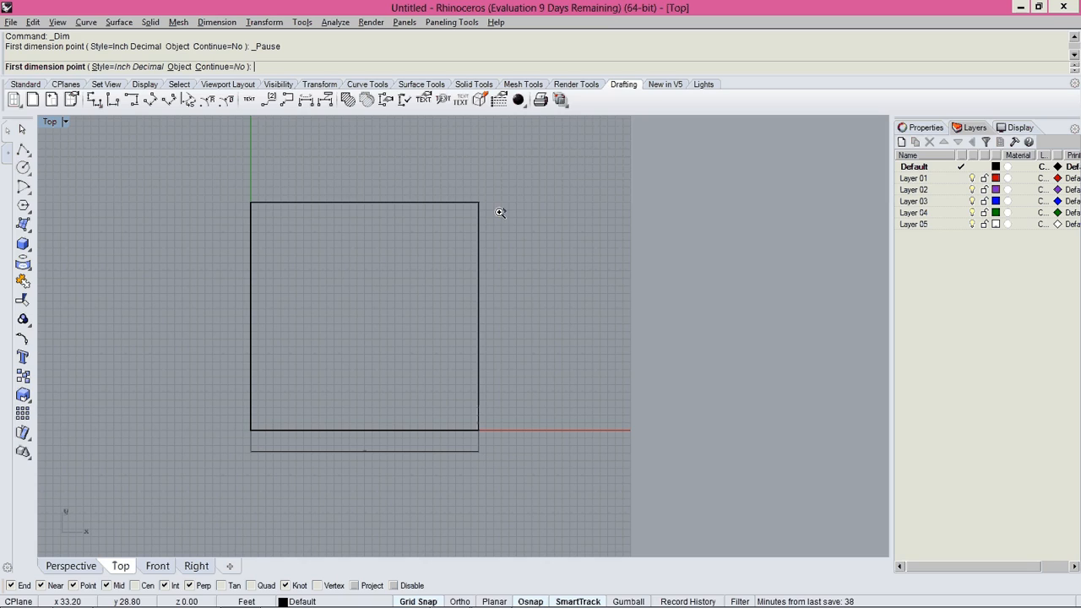
{"action": "left_click", "coordinate": [479, 203]}
{"action": "left_click", "coordinate": [483, 431]}
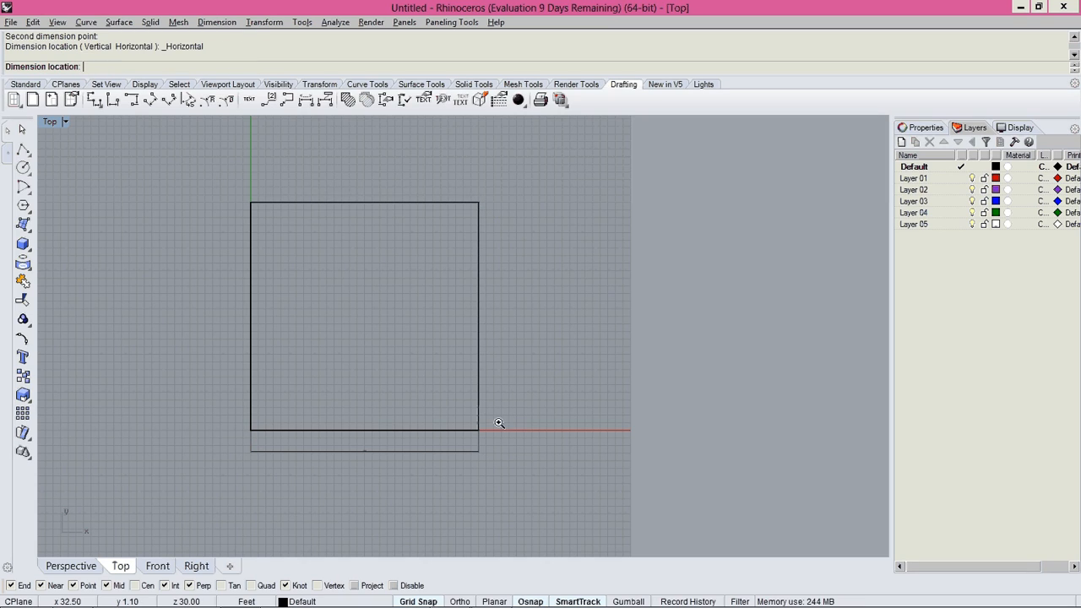
{"action": "key", "text": "Escape"}
Add a vertical dimension just outside the cube's right edge, from its upper to its lower corner in the Top view
{"action": "key", "text": "Return"}
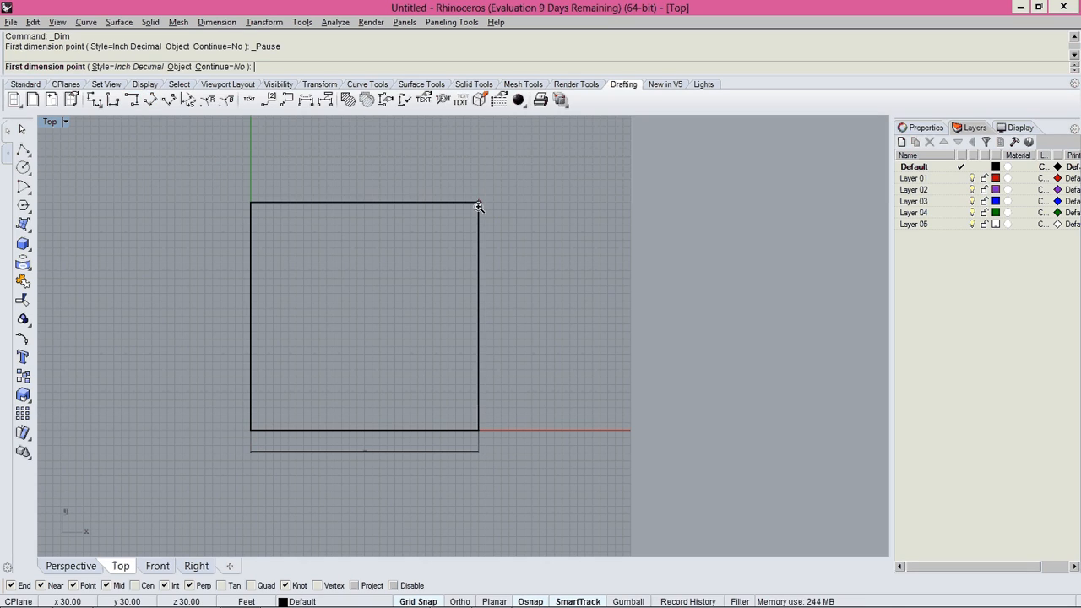
{"action": "left_click", "coordinate": [479, 203]}
{"action": "left_click", "coordinate": [481, 429]}
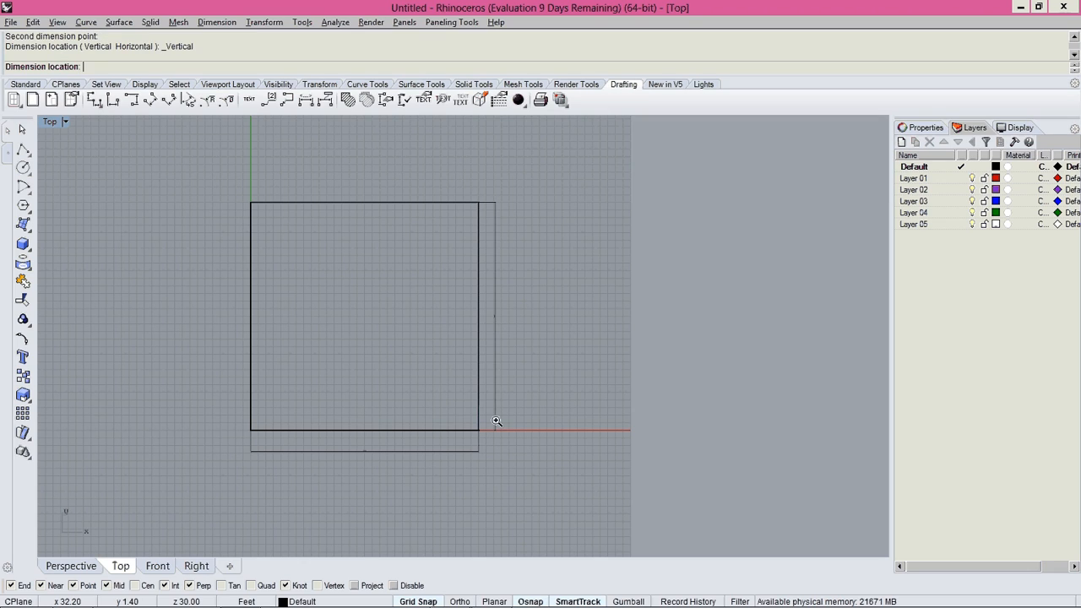
{"action": "left_click", "coordinate": [496, 421]}
{"action": "scroll", "coordinate": [495, 319], "scroll_direction": "up", "scroll_amount": 14}
{"action": "scroll", "coordinate": [502, 328], "scroll_direction": "down", "scroll_amount": 16}
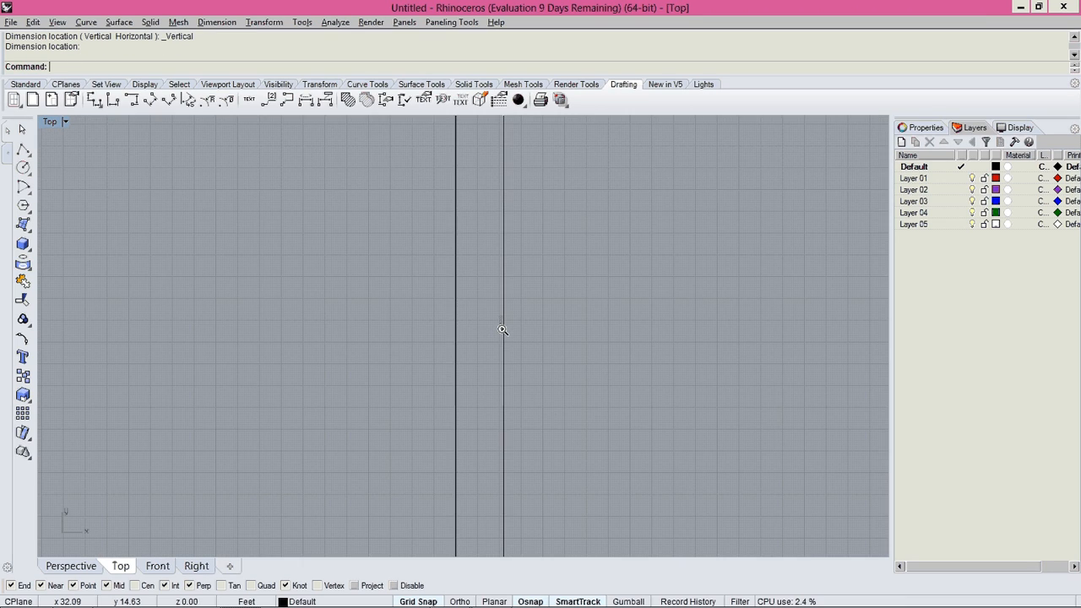
Switch to the Front view and dimension the cube's height with a vertical dimension beside its right edge
{"action": "key", "text": "ctrl+Tab"}
{"action": "key", "text": "ctrl+Tab"}
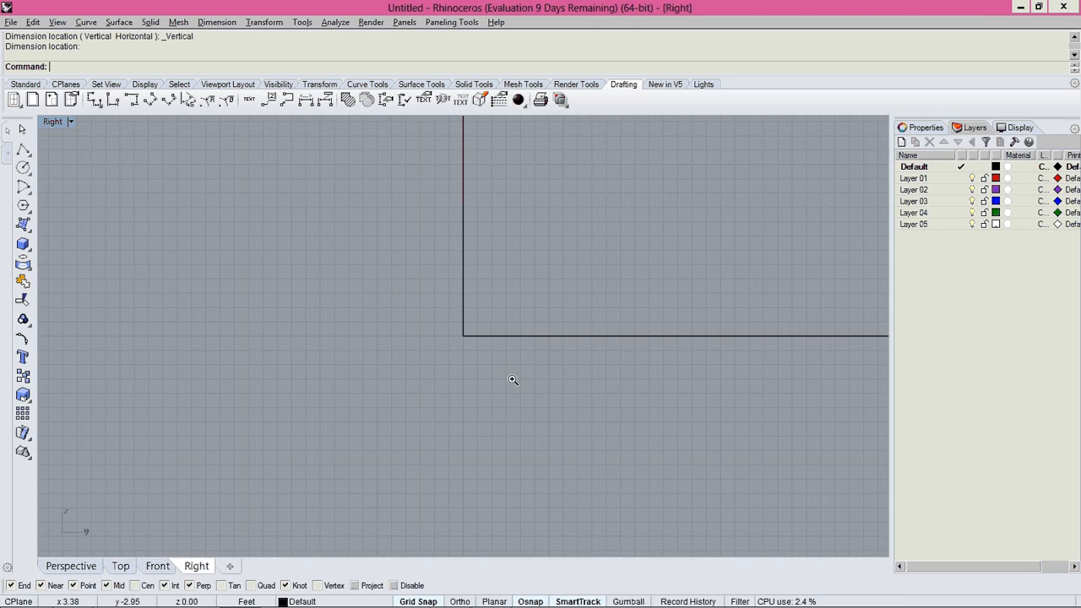
{"action": "key", "text": "ctrl+Tab"}
{"action": "key", "text": "ctrl+Tab"}
{"action": "key", "text": "ctrl+Tab"}
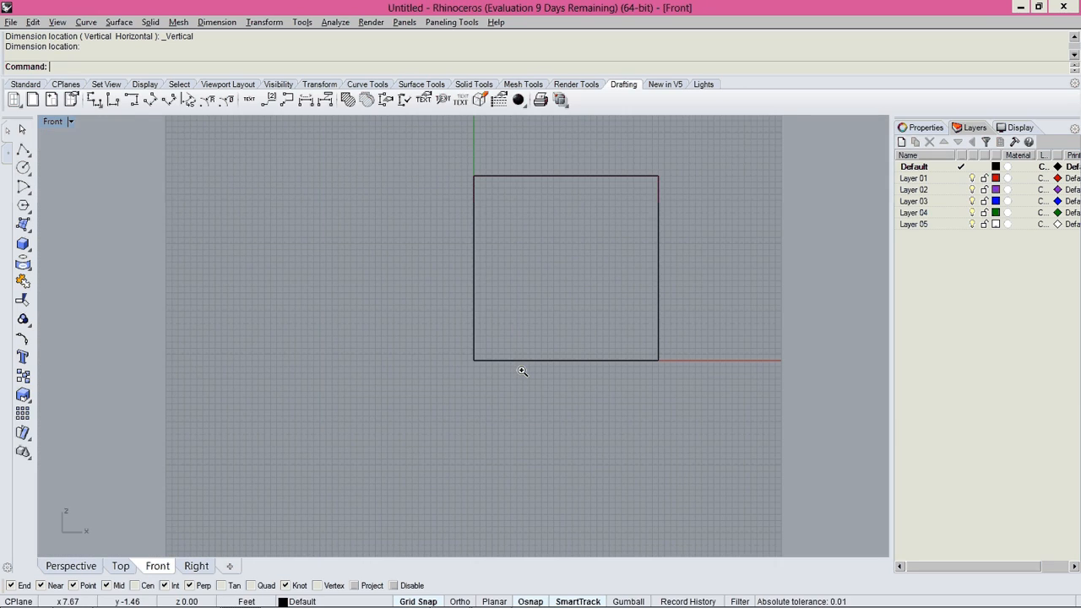
{"action": "scroll", "coordinate": [436, 391], "scroll_direction": "down", "scroll_amount": 3}
{"action": "scroll", "coordinate": [160, 166], "scroll_direction": "up", "scroll_amount": 6}
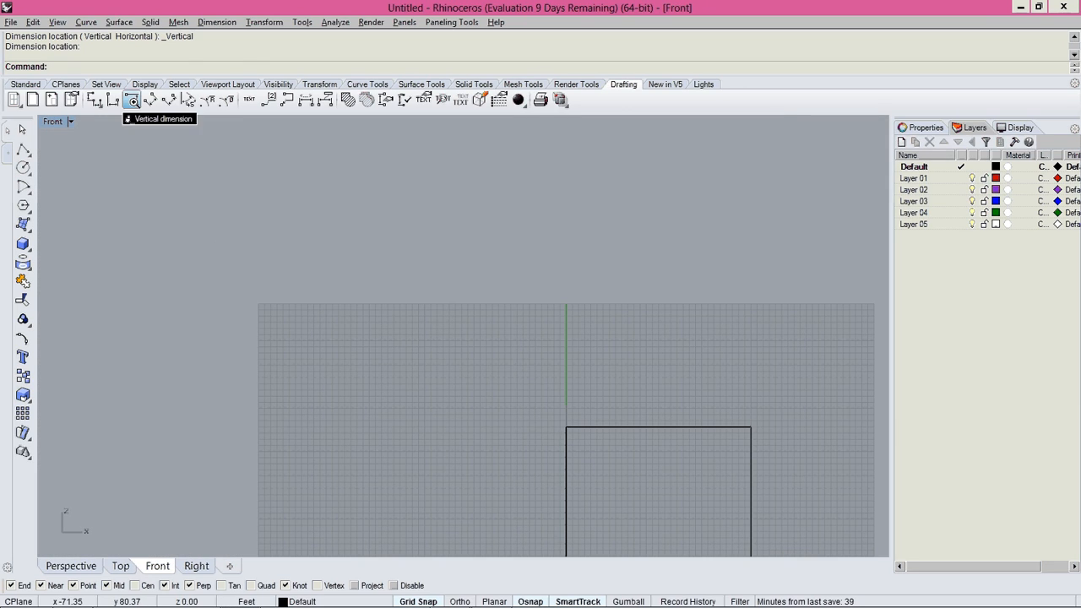
{"action": "left_click", "coordinate": [132, 101]}
{"action": "right_click_drag", "start_coordinate": [560, 365], "coordinate": [348, 236]}
{"action": "scroll", "coordinate": [401, 261], "scroll_direction": "down", "scroll_amount": 2}
{"action": "left_click", "coordinate": [511, 290]}
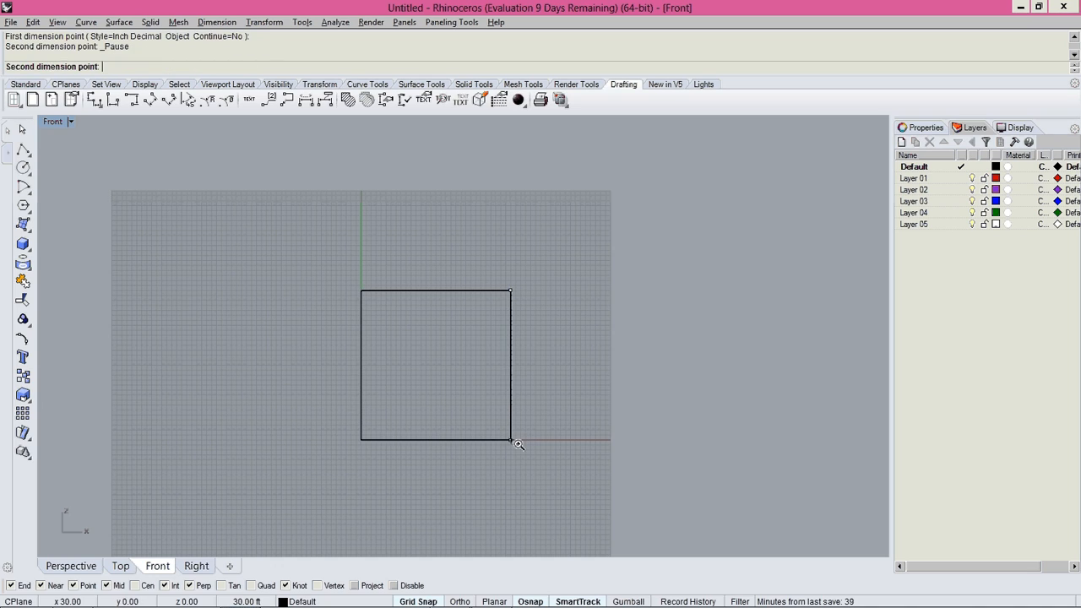
{"action": "left_click", "coordinate": [512, 439]}
{"action": "scroll", "coordinate": [523, 428], "scroll_direction": "up", "scroll_amount": 3}
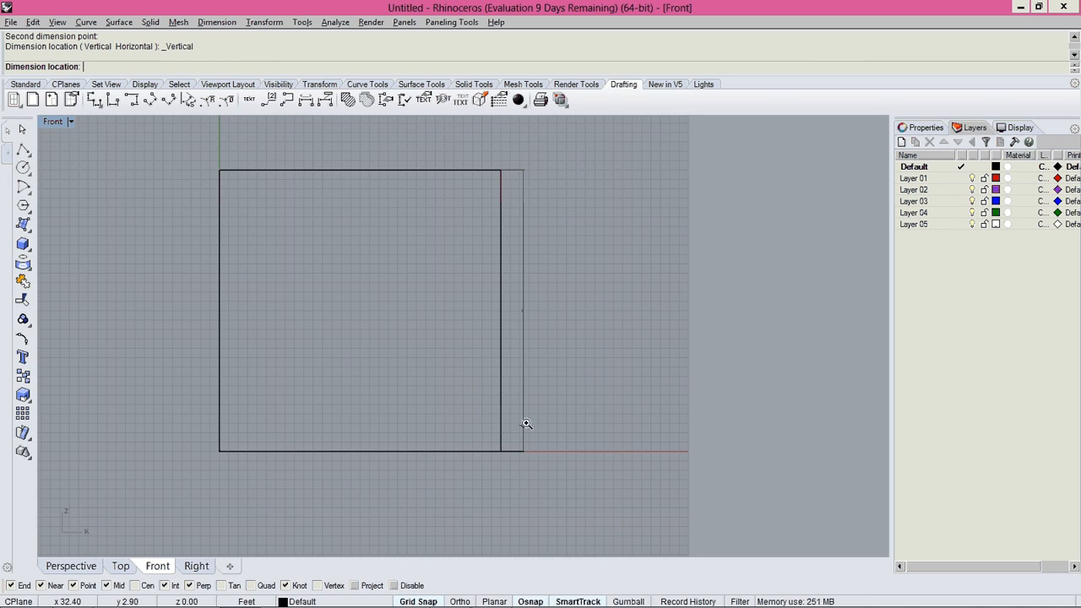
{"action": "left_click", "coordinate": [520, 349]}
{"action": "scroll", "coordinate": [524, 307], "scroll_direction": "up", "scroll_amount": 12}
{"action": "scroll", "coordinate": [507, 347], "scroll_direction": "down", "scroll_amount": 18}
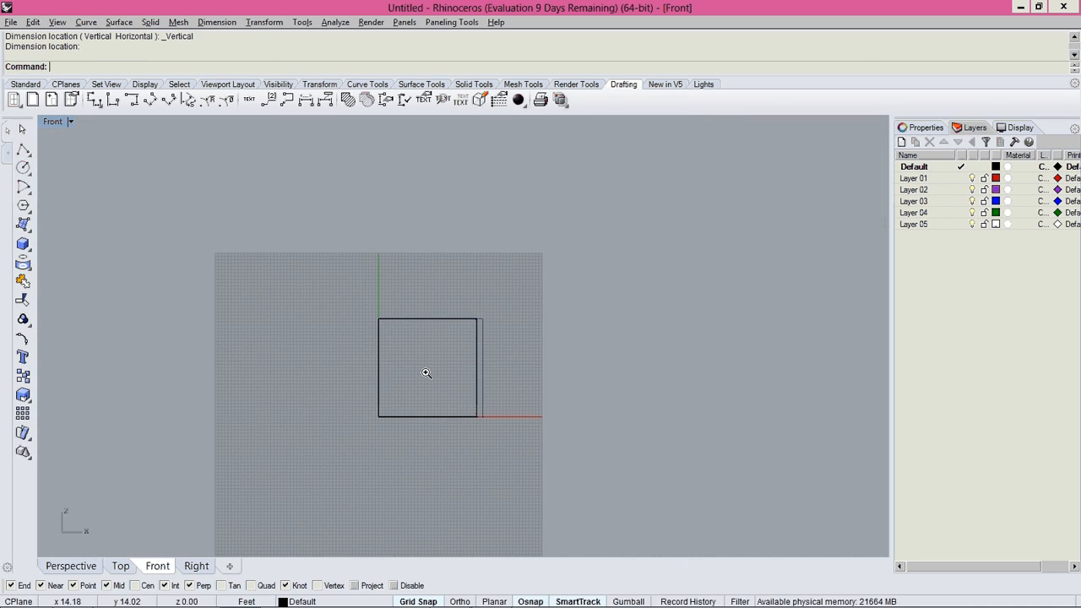
Return to the Perspective view and delete the three linear dimensions around the cube
{"action": "key", "text": "ctrl+Tab"}
{"action": "key", "text": "ctrl+Tab"}
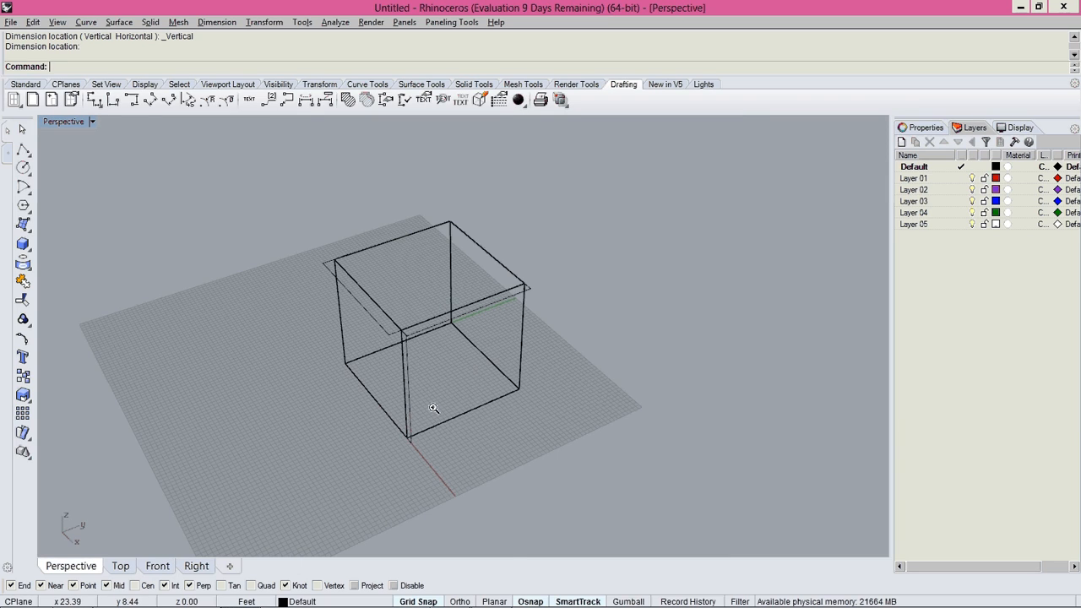
{"action": "scroll", "coordinate": [433, 408], "scroll_direction": "up", "scroll_amount": 5}
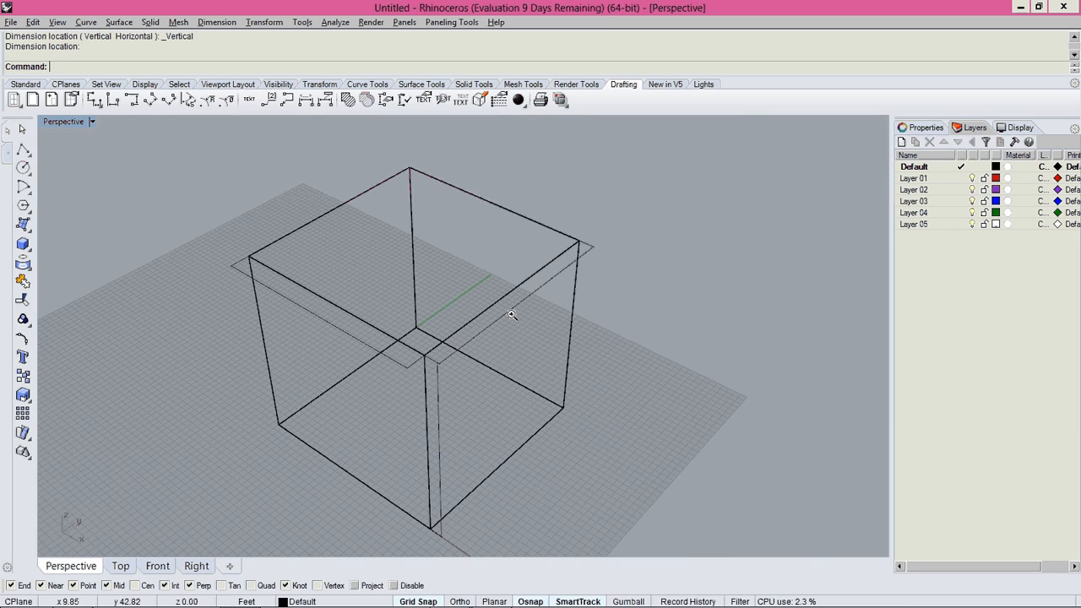
{"action": "scroll", "coordinate": [512, 315], "scroll_direction": "up", "scroll_amount": 6}
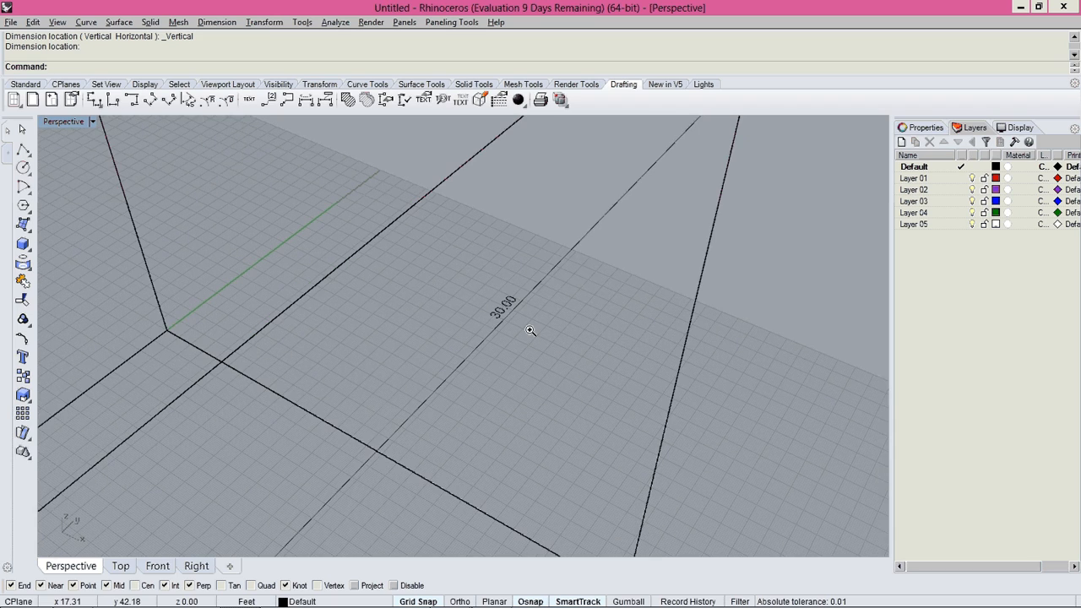
{"action": "scroll", "coordinate": [530, 330], "scroll_direction": "down", "scroll_amount": 8}
{"action": "scroll", "coordinate": [529, 330], "scroll_direction": "up", "scroll_amount": 7}
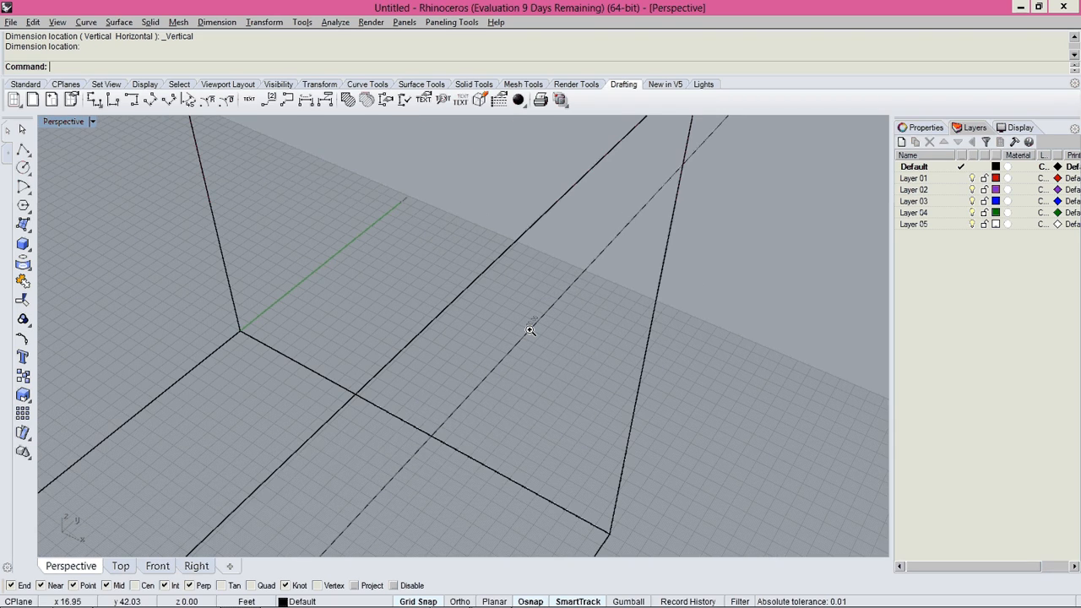
{"action": "left_click", "coordinate": [531, 330]}
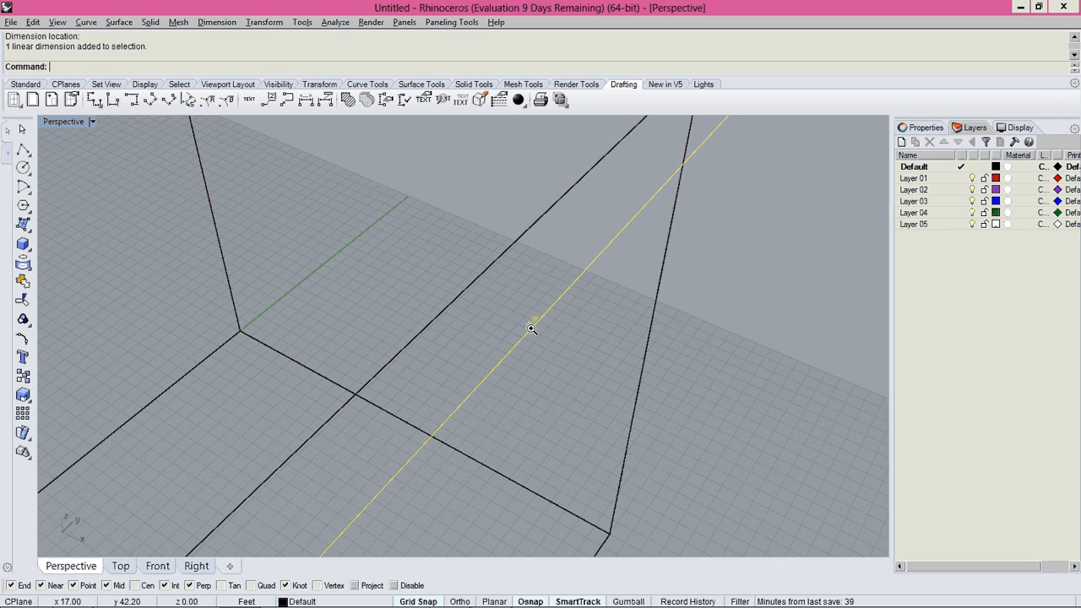
{"action": "scroll", "coordinate": [533, 328], "scroll_direction": "down", "scroll_amount": 4}
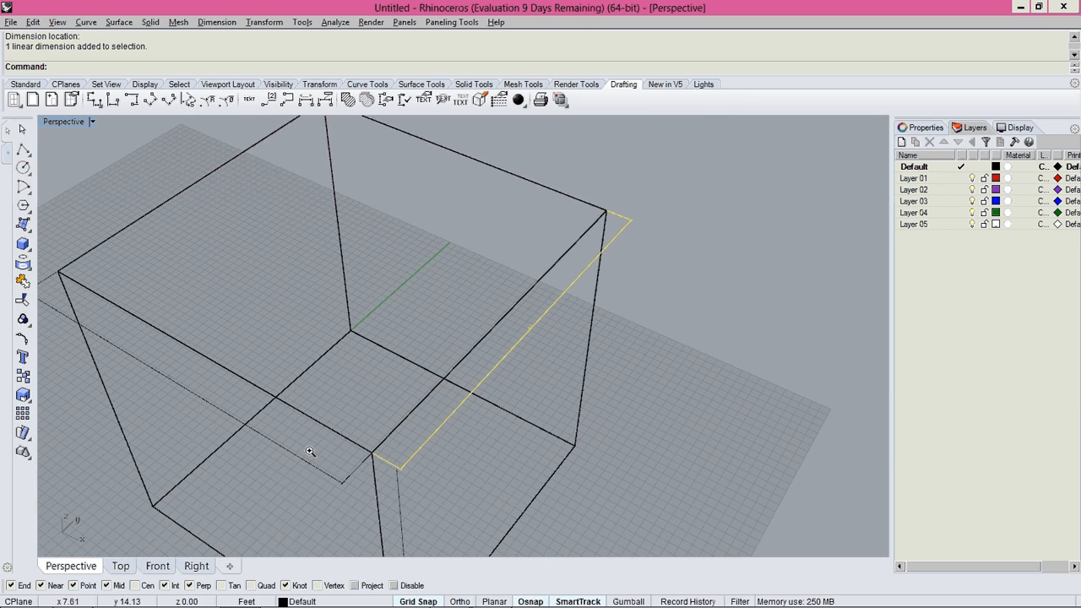
{"action": "scroll", "coordinate": [306, 460], "scroll_direction": "down", "scroll_amount": 2}
{"action": "key", "text": "Delete"}
{"action": "left_click", "coordinate": [373, 485]}
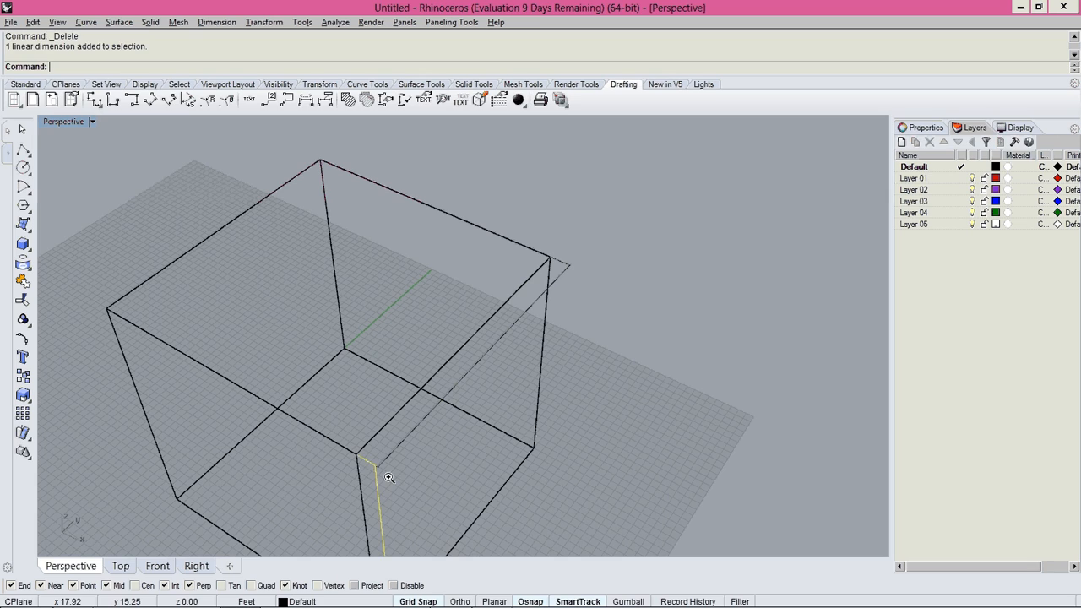
{"action": "key", "text": "Delete"}
{"action": "left_click", "coordinate": [390, 453]}
{"action": "key", "text": "Delete"}
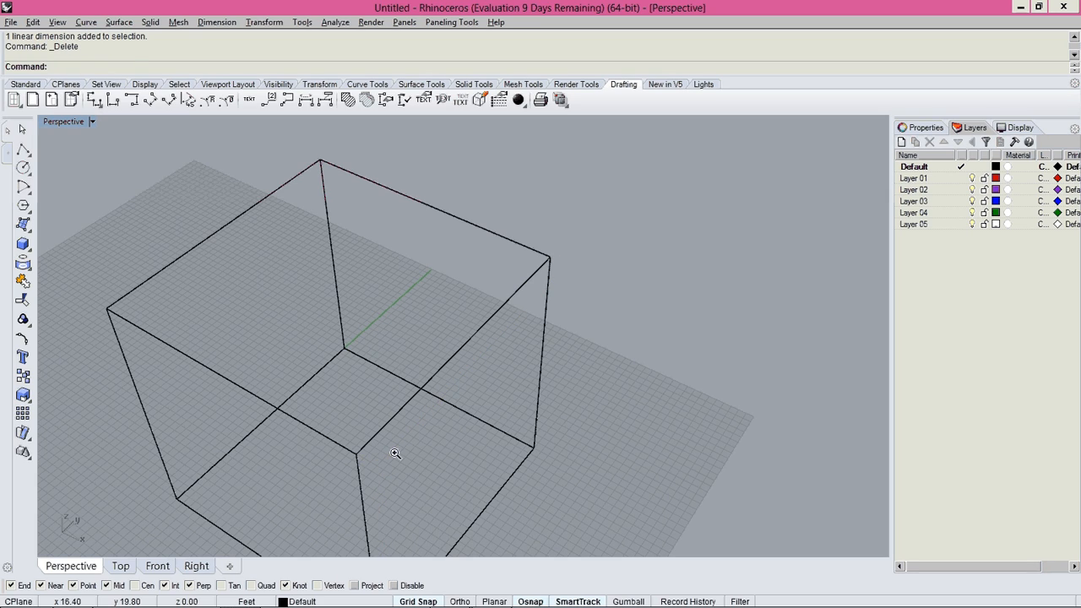
Set Foot-Inch Architectural as the current dimension style in the document's annotation options
{"action": "scroll", "coordinate": [440, 394], "scroll_direction": "down", "scroll_amount": 3}
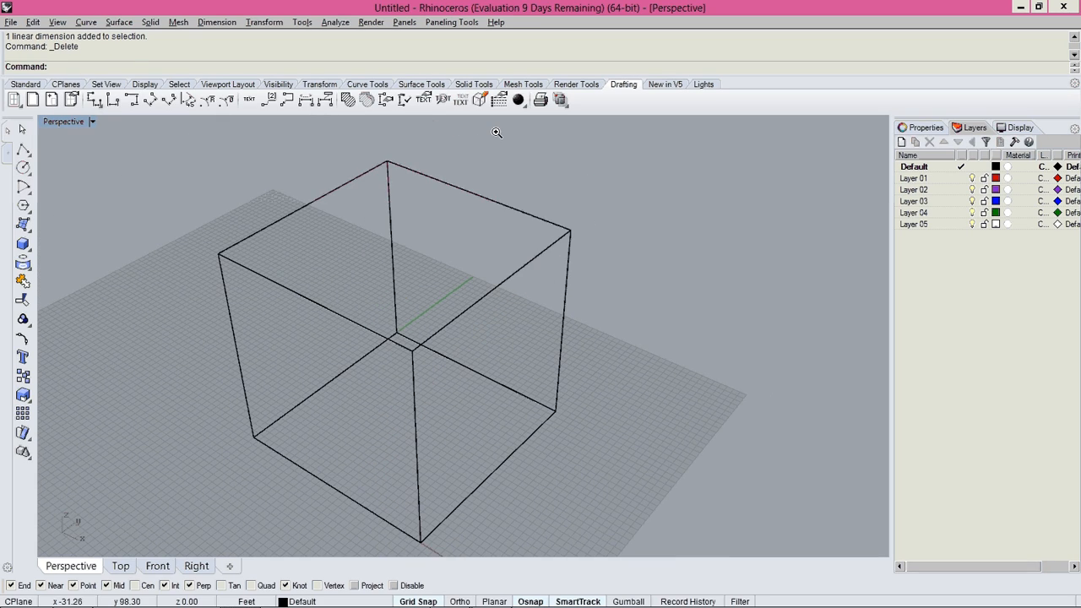
{"action": "right_click", "coordinate": [404, 193]}
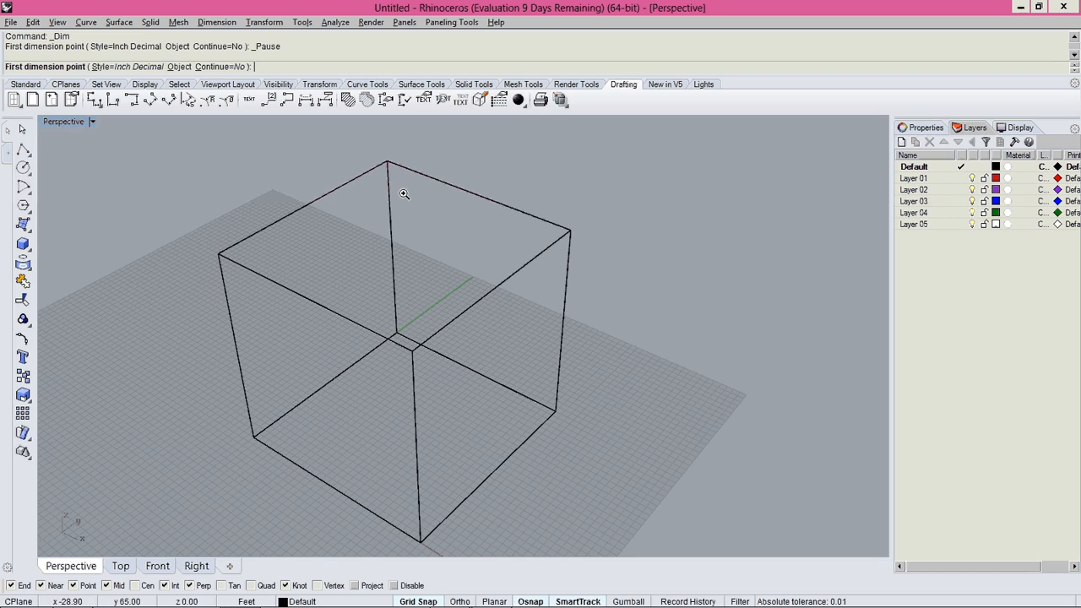
{"action": "key", "text": "Escape"}
{"action": "type", "text": "Options"}
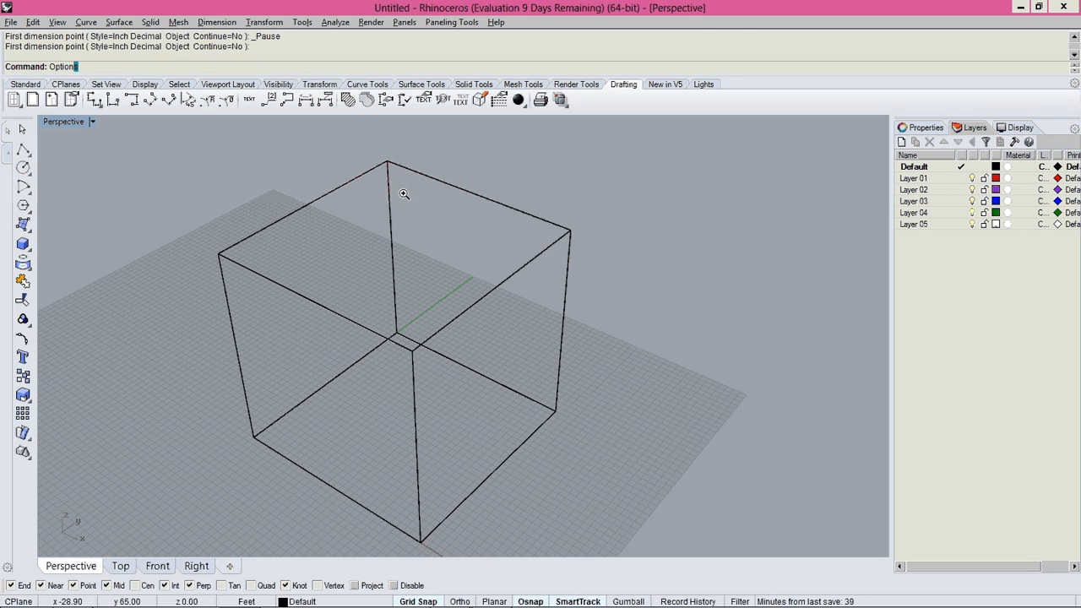
{"action": "key", "text": "Return"}
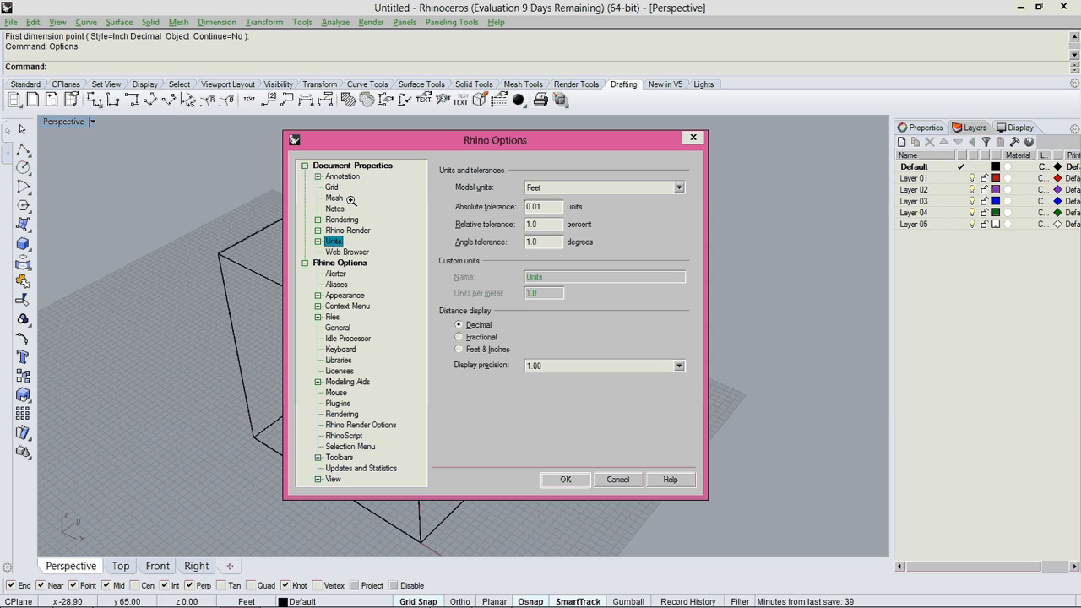
{"action": "left_click", "coordinate": [341, 176]}
{"action": "left_click", "coordinate": [317, 177]}
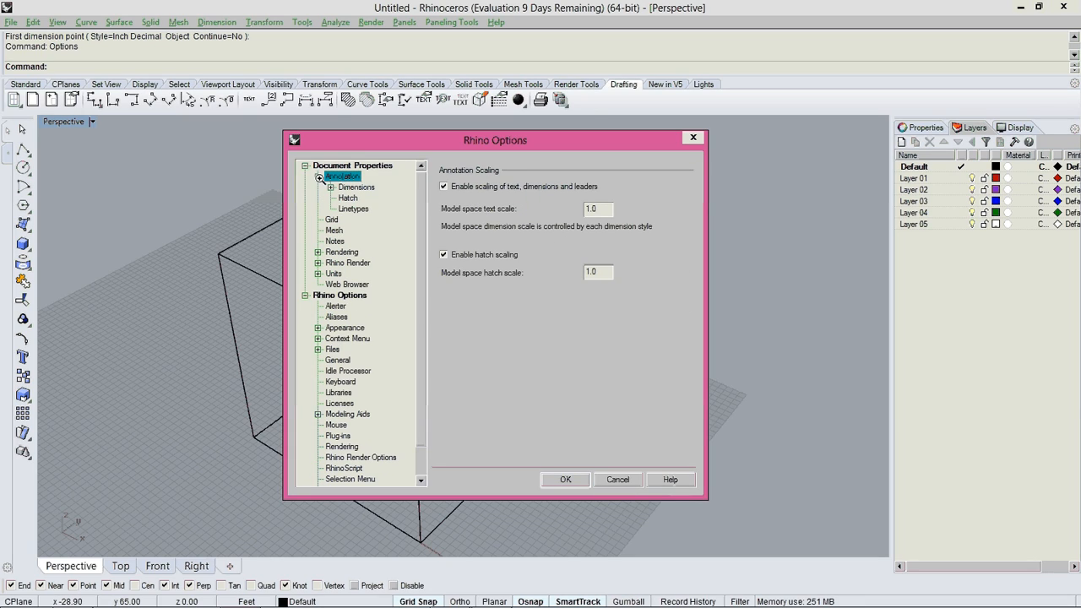
{"action": "left_click", "coordinate": [356, 186]}
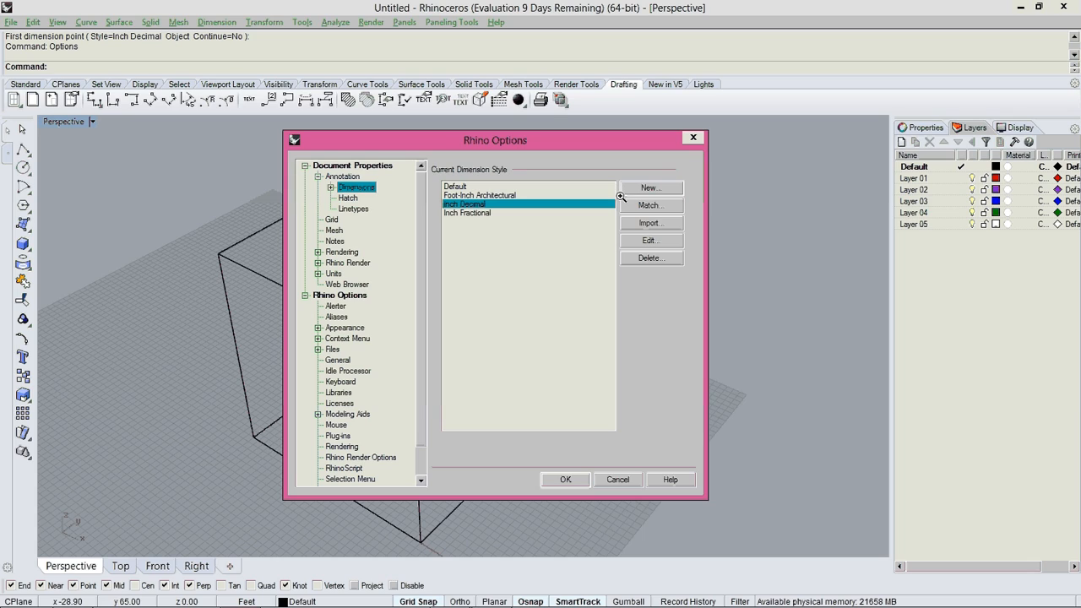
{"action": "left_click", "coordinate": [478, 196]}
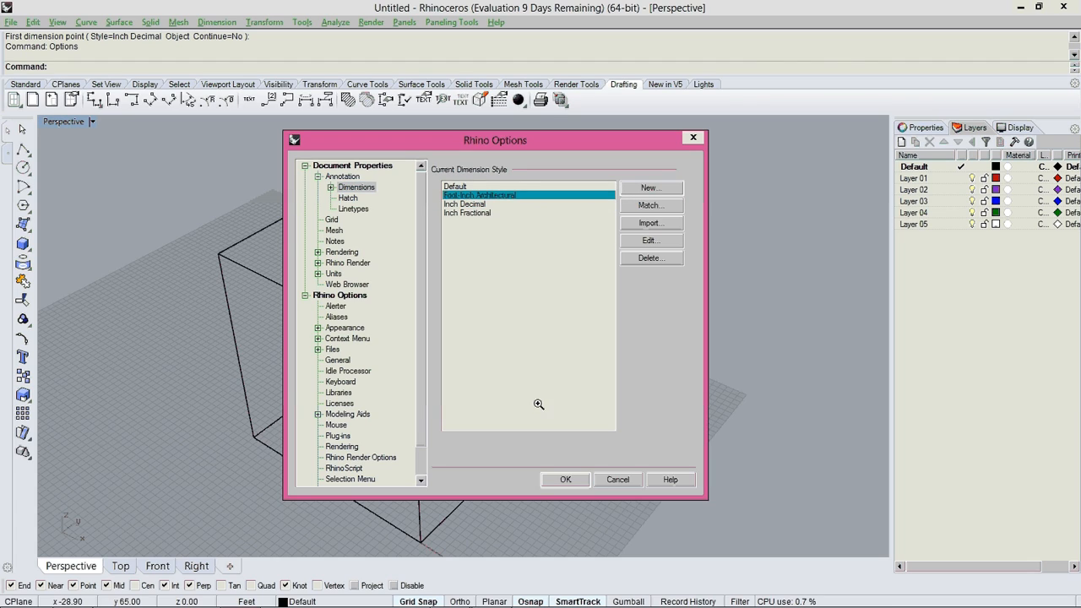
{"action": "left_click", "coordinate": [566, 480]}
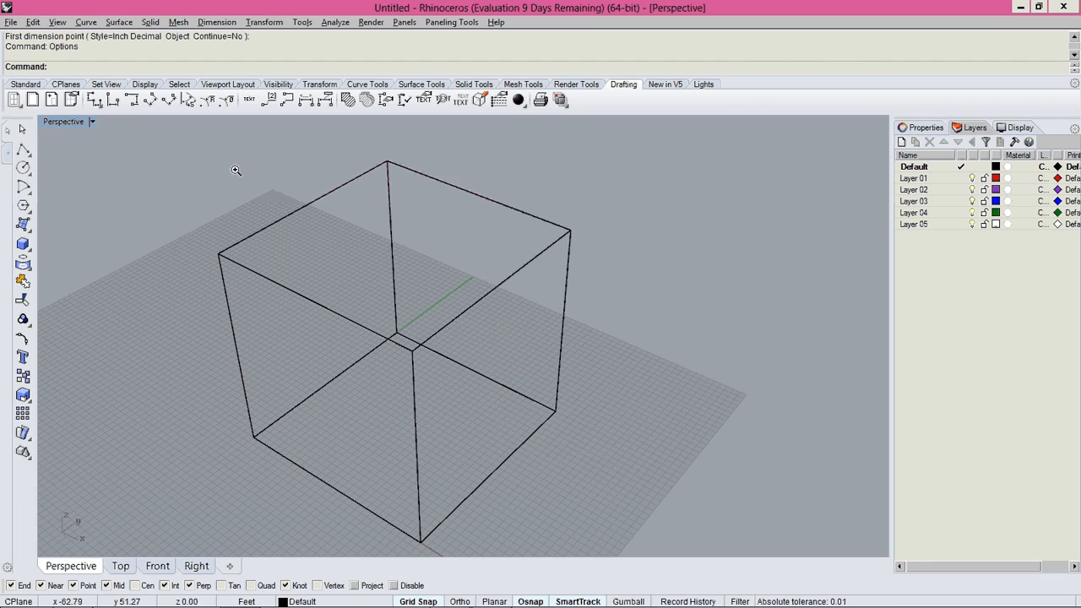
In the Top view, add a horizontal dimension just below the cube's lower edge, spanning its two lower corners
{"action": "left_click", "coordinate": [113, 102]}
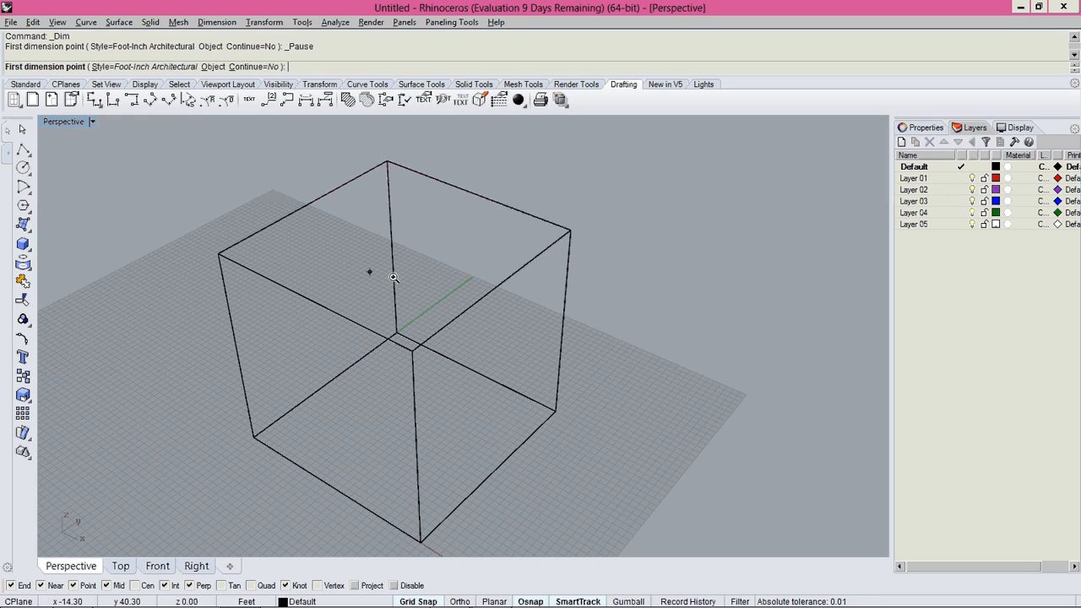
{"action": "key", "text": "ctrl+F1"}
{"action": "left_click", "coordinate": [322, 428]}
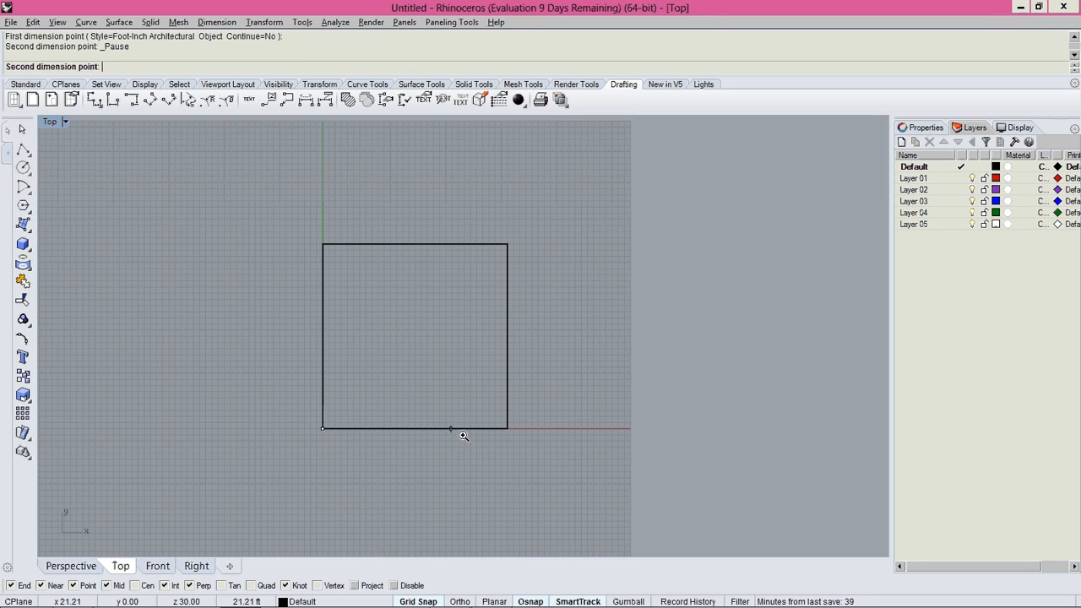
{"action": "left_click", "coordinate": [507, 428]}
{"action": "left_click", "coordinate": [433, 460]}
{"action": "scroll", "coordinate": [413, 461], "scroll_direction": "up", "scroll_amount": 10}
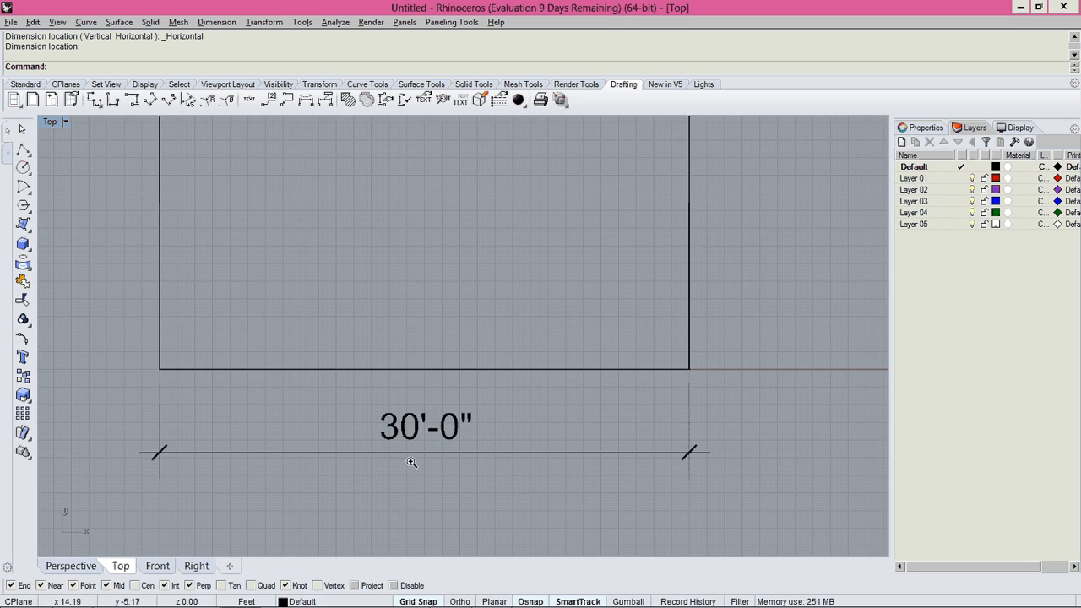
{"action": "scroll", "coordinate": [422, 457], "scroll_direction": "down", "scroll_amount": 6}
{"action": "right_click", "coordinate": [557, 409]}
{"action": "left_click", "coordinate": [565, 410]}
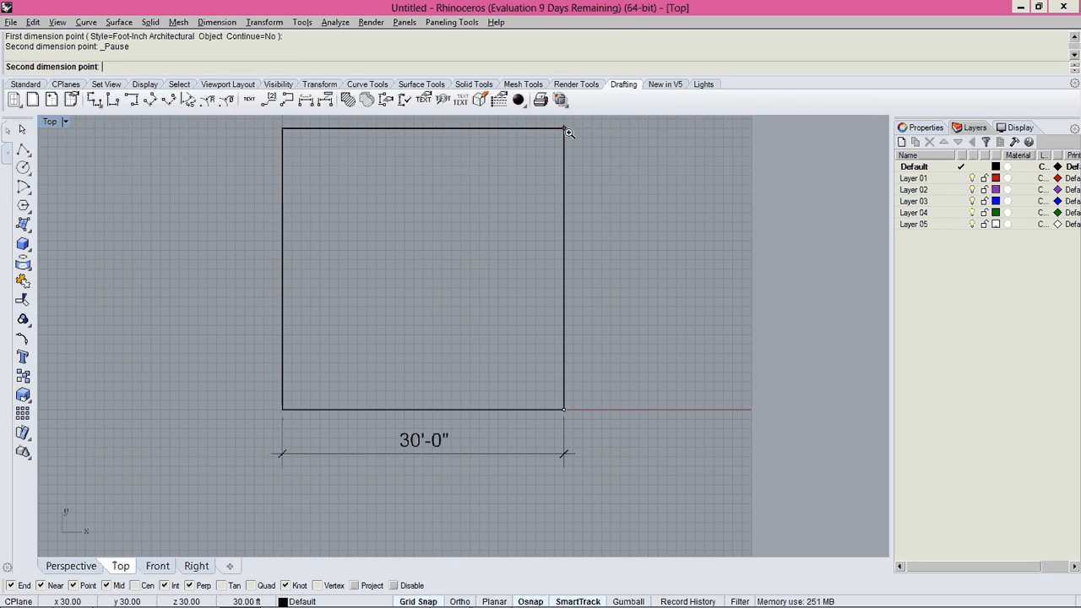
{"action": "left_click", "coordinate": [568, 132]}
{"action": "scroll", "coordinate": [590, 145], "scroll_direction": "down", "scroll_amount": 3}
{"action": "key", "text": "Escape"}
Add a vertical dimension just outside the cube's right edge in the Top view, from its upper to its lower corner
{"action": "left_click", "coordinate": [98, 99]}
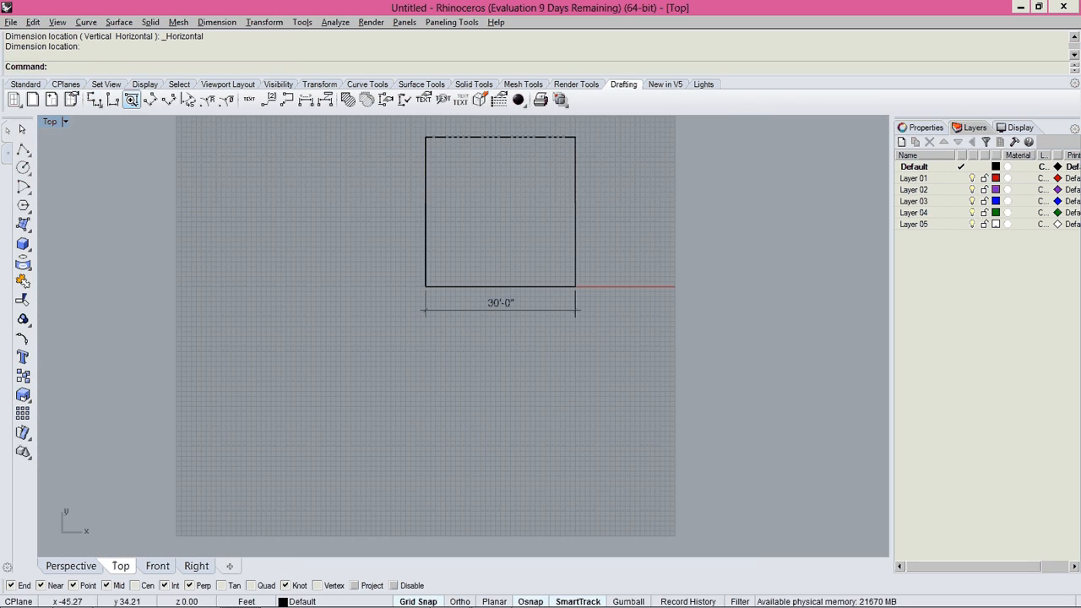
{"action": "left_click", "coordinate": [575, 137]}
{"action": "left_click", "coordinate": [582, 287]}
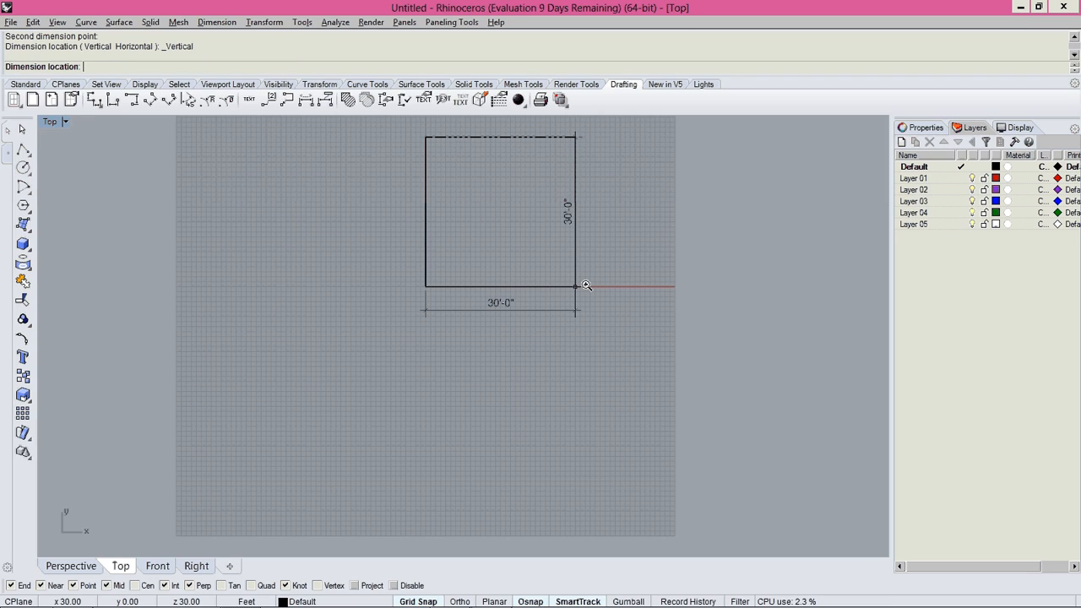
{"action": "left_click", "coordinate": [597, 262]}
{"action": "right_click_drag", "start_coordinate": [625, 222], "coordinate": [612, 327]}
{"action": "scroll", "coordinate": [484, 271], "scroll_direction": "up", "scroll_amount": 4}
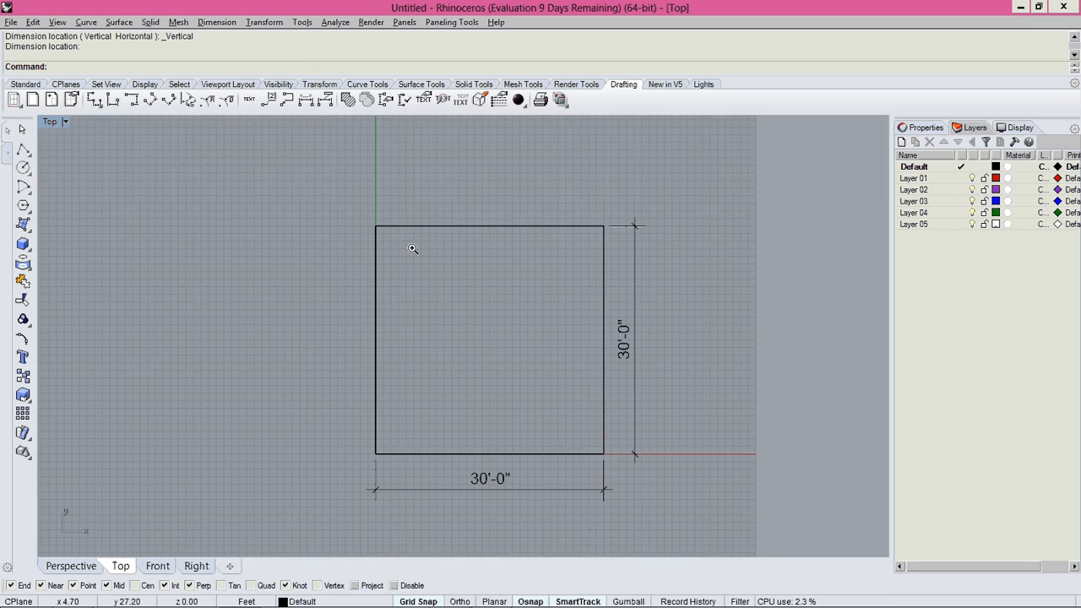
Switch to the Front view and add a vertical dimension for the cube's height just outside its right edge
{"action": "scroll", "coordinate": [415, 251], "scroll_direction": "down", "scroll_amount": 6}
{"action": "key", "text": "ctrl+Tab"}
{"action": "key", "text": "ctrl+Tab"}
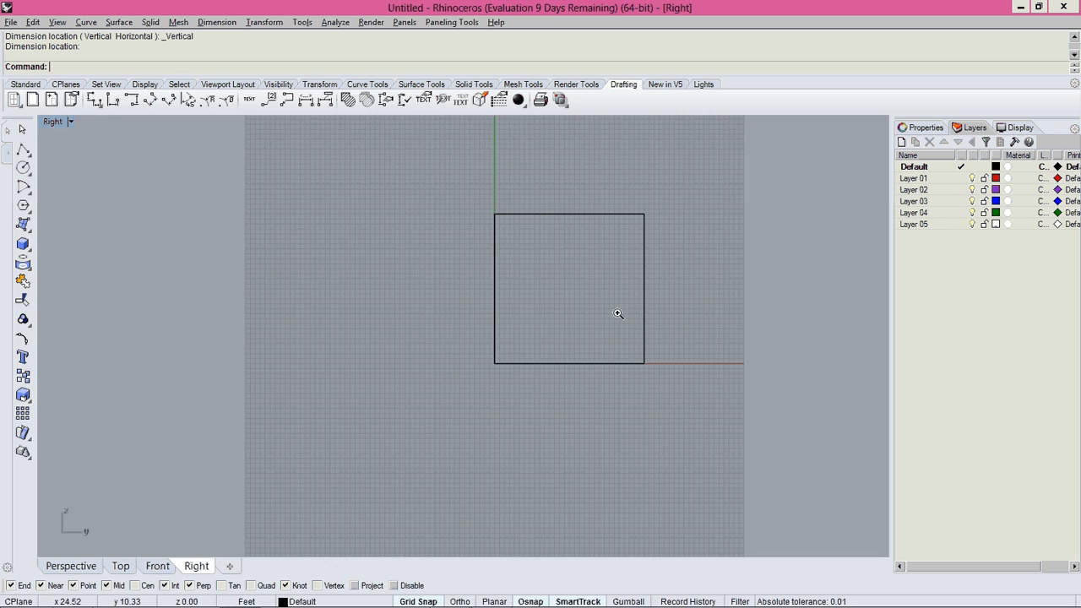
{"action": "key", "text": "ctrl+Tab"}
{"action": "key", "text": "ctrl+Tab"}
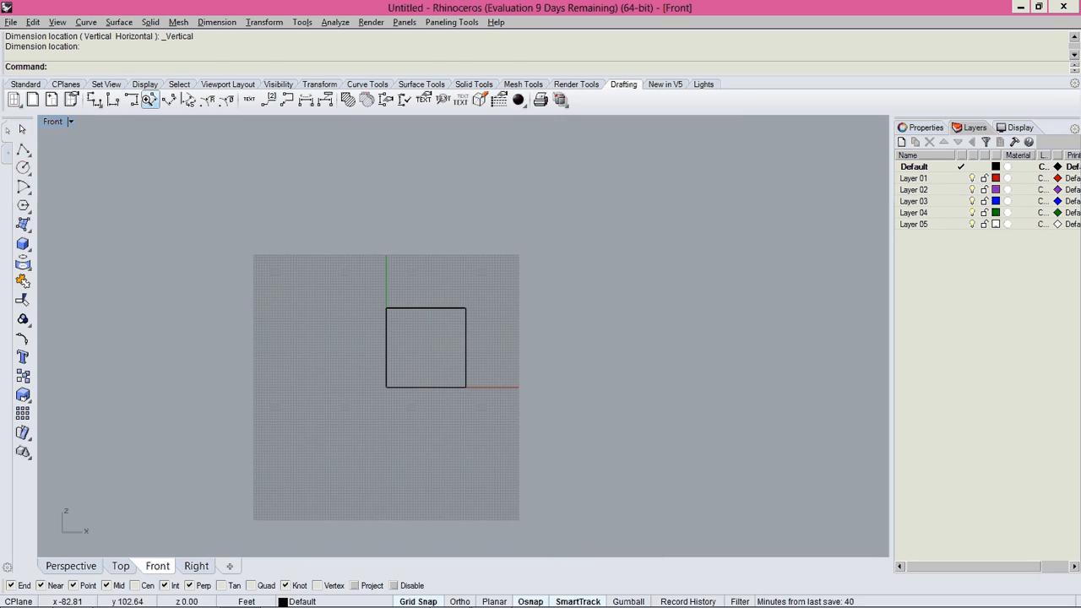
{"action": "left_click", "coordinate": [134, 99]}
{"action": "scroll", "coordinate": [434, 390], "scroll_direction": "up", "scroll_amount": 2}
{"action": "left_click", "coordinate": [487, 393]}
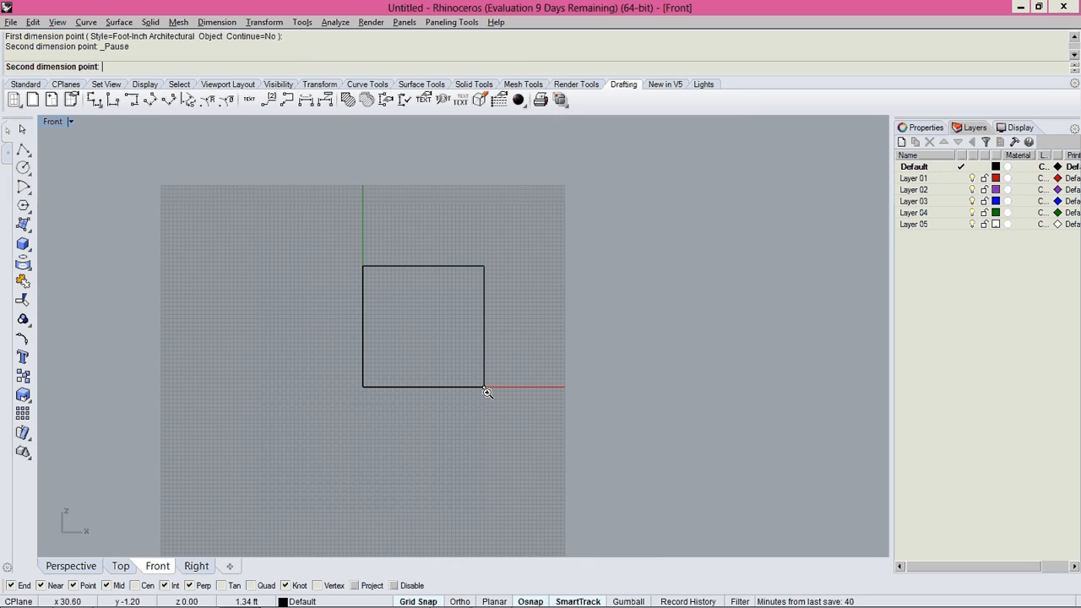
{"action": "left_click", "coordinate": [485, 267]}
{"action": "left_click", "coordinate": [503, 285]}
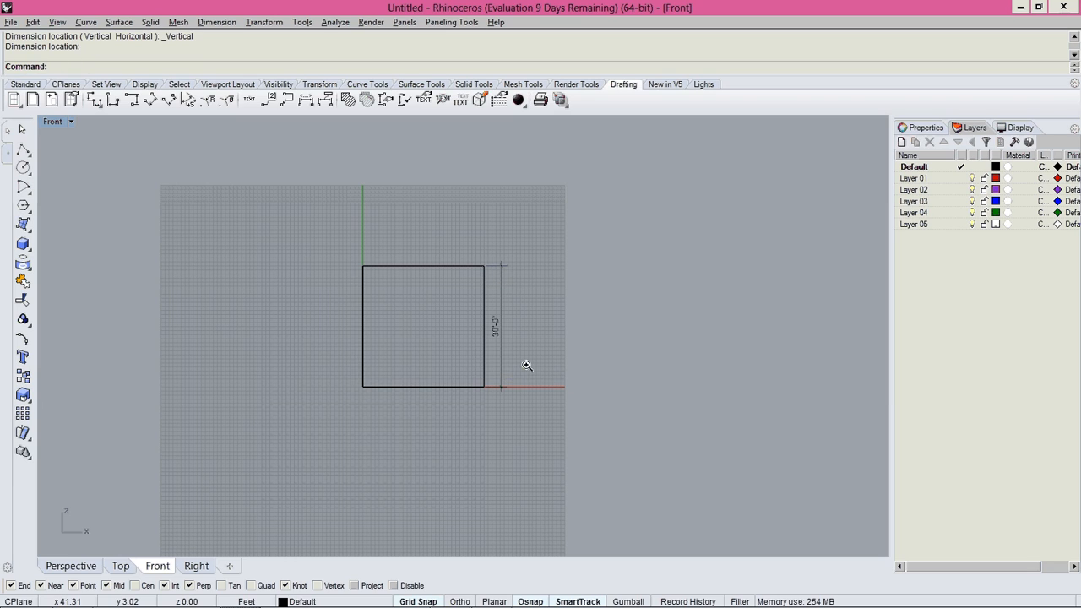
{"action": "scroll", "coordinate": [525, 363], "scroll_direction": "up", "scroll_amount": 2}
Return to the Perspective view to check the three dimensions around the cube
{"action": "key", "text": "ctrl+Tab"}
{"action": "key", "text": "ctrl+Tab"}
{"action": "scroll", "coordinate": [528, 360], "scroll_direction": "down", "scroll_amount": 3}
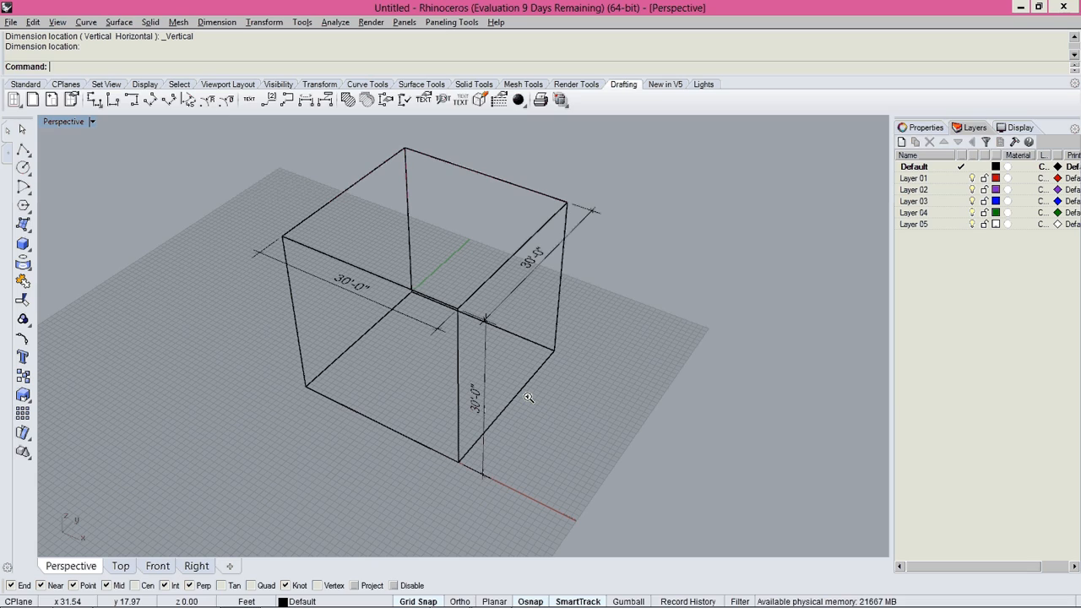
Examine the number format, layout sizes and scale settings of the Default and Foot-Inch Architectural dimension styles in the document options
{"action": "type", "text": "Options"}
{"action": "key", "text": "Return"}
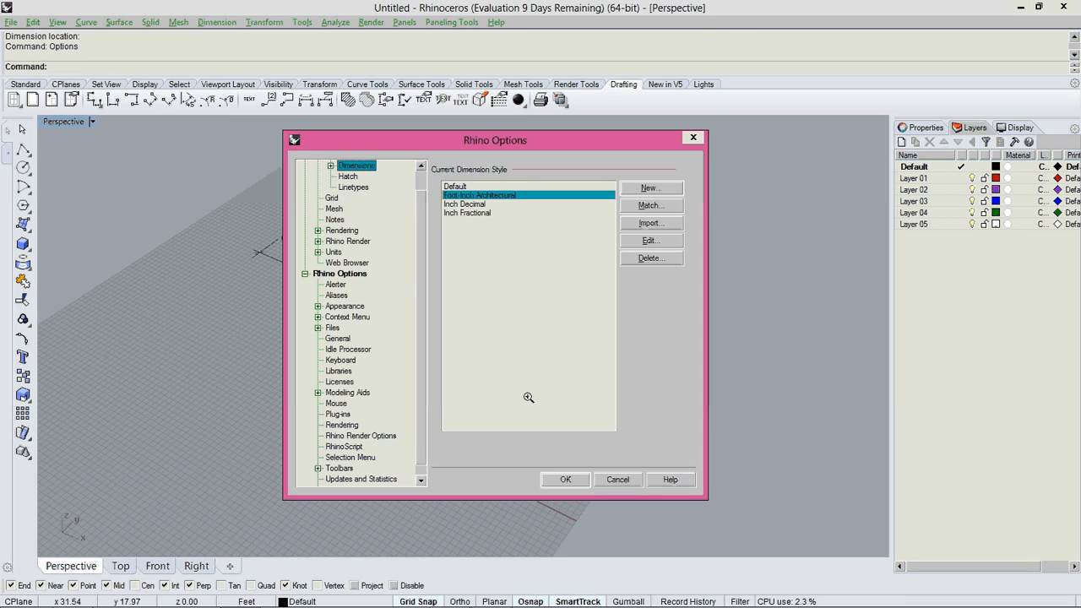
{"action": "scroll", "coordinate": [422, 247], "scroll_direction": "up", "scroll_amount": 1}
{"action": "left_click", "coordinate": [346, 179]}
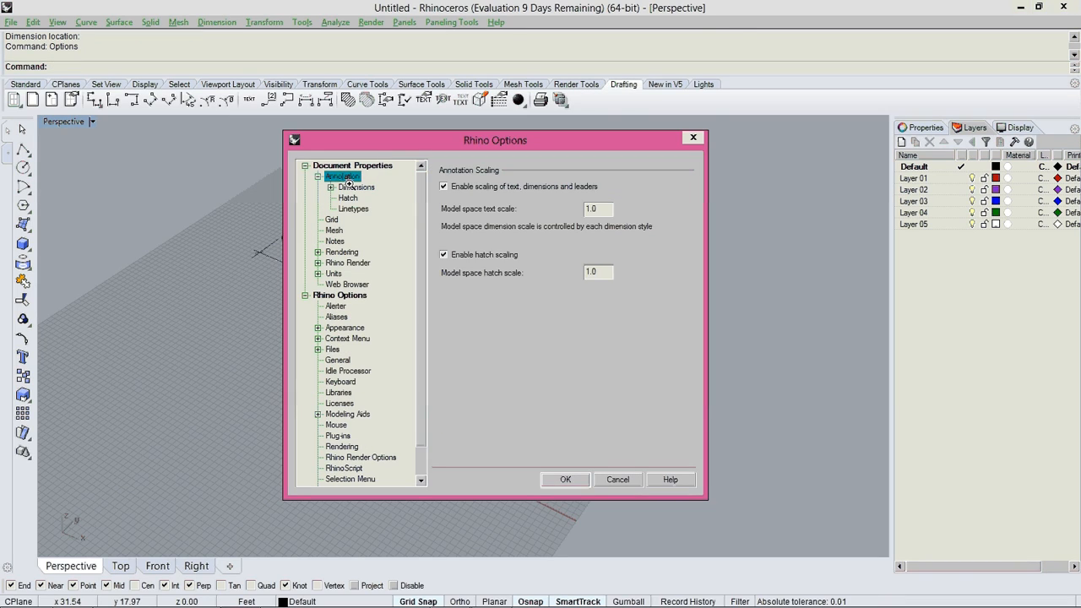
{"action": "left_click", "coordinate": [351, 187]}
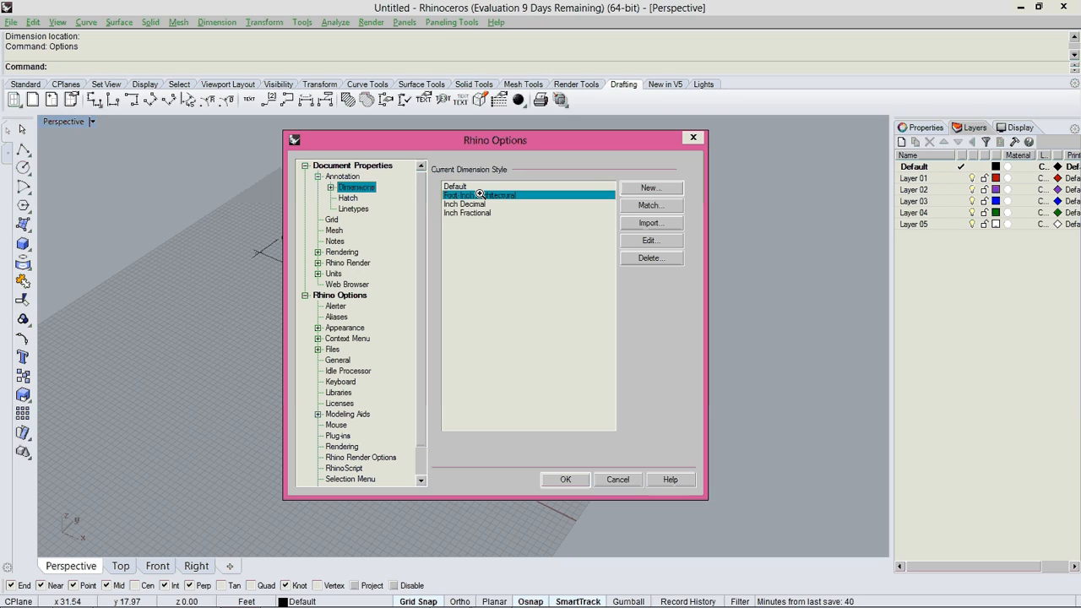
{"action": "left_click", "coordinate": [330, 186]}
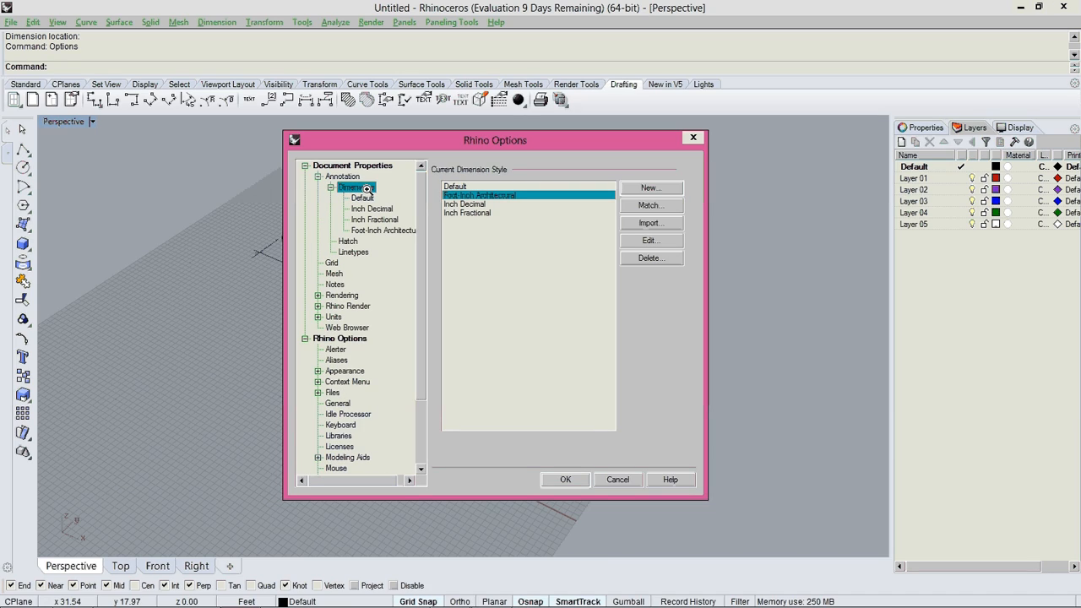
{"action": "left_click", "coordinate": [364, 197]}
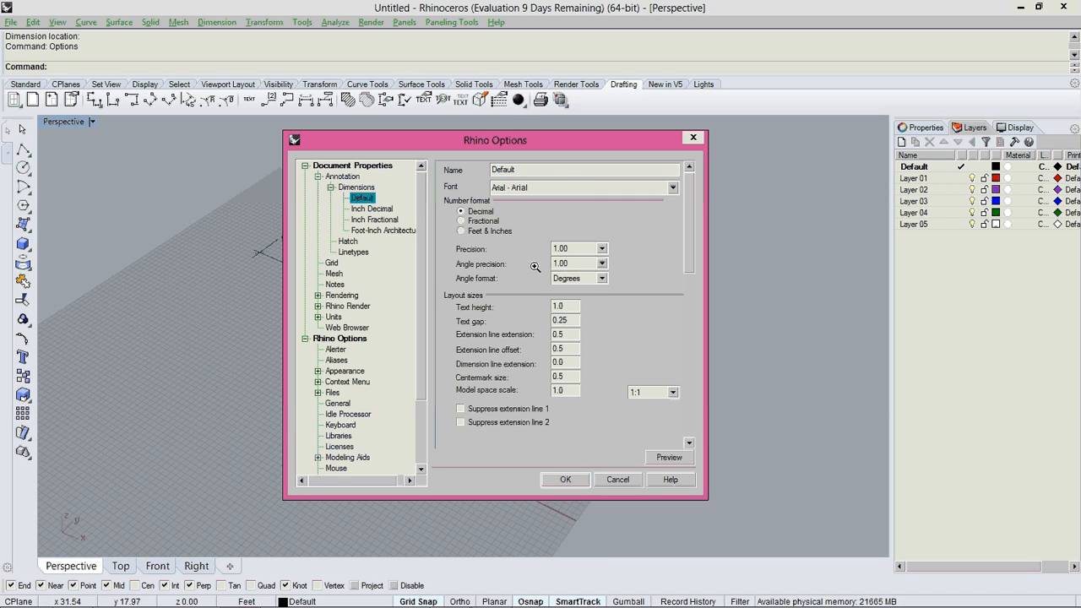
{"action": "scroll", "coordinate": [689, 243], "scroll_direction": "down", "scroll_amount": 1}
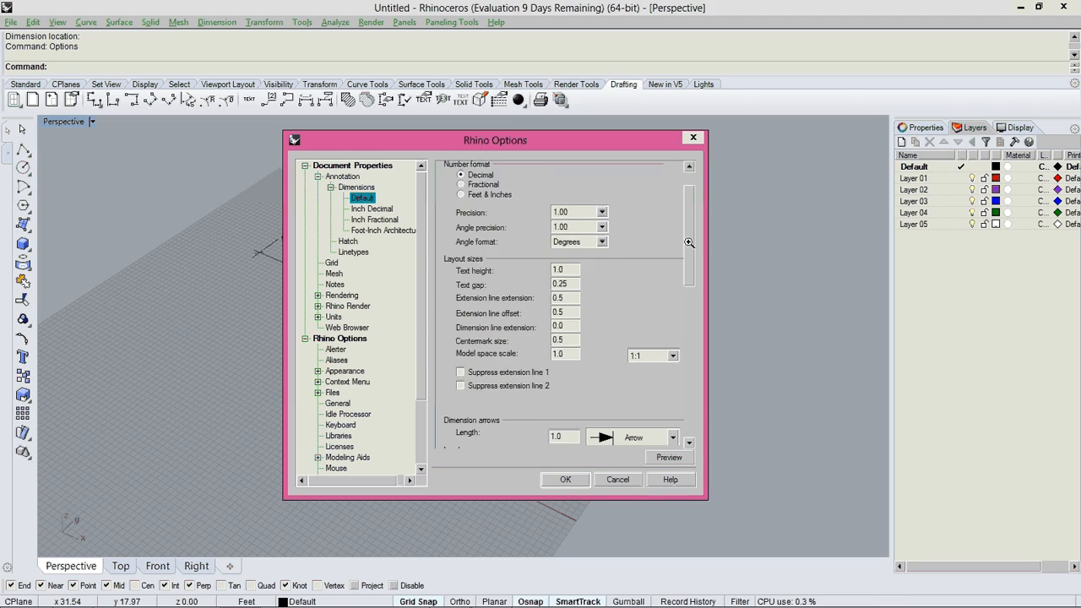
{"action": "scroll", "coordinate": [689, 243], "scroll_direction": "up", "scroll_amount": 1}
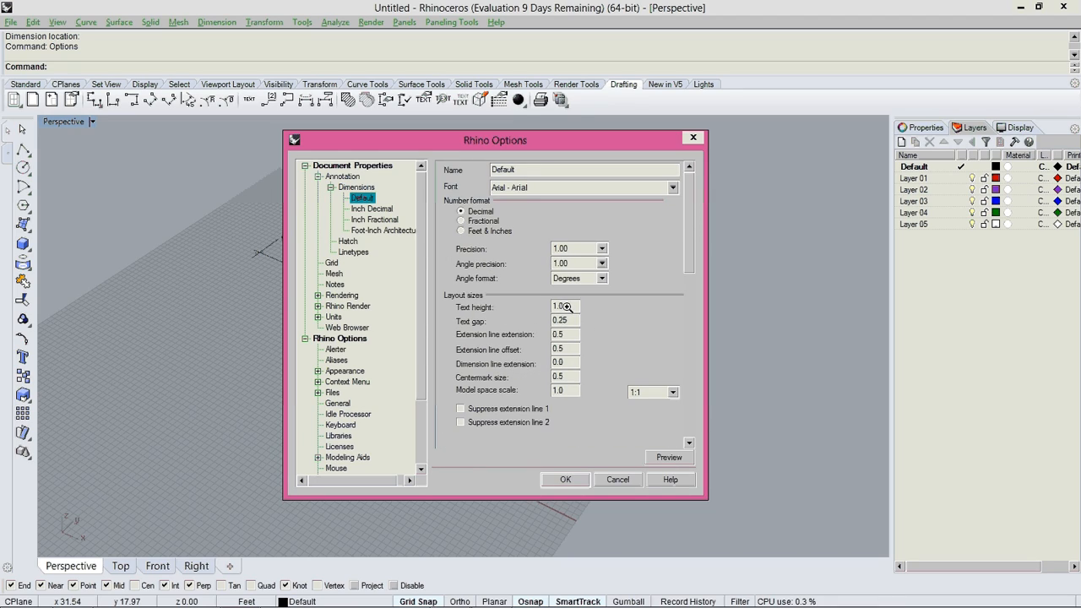
{"action": "left_click", "coordinate": [375, 230]}
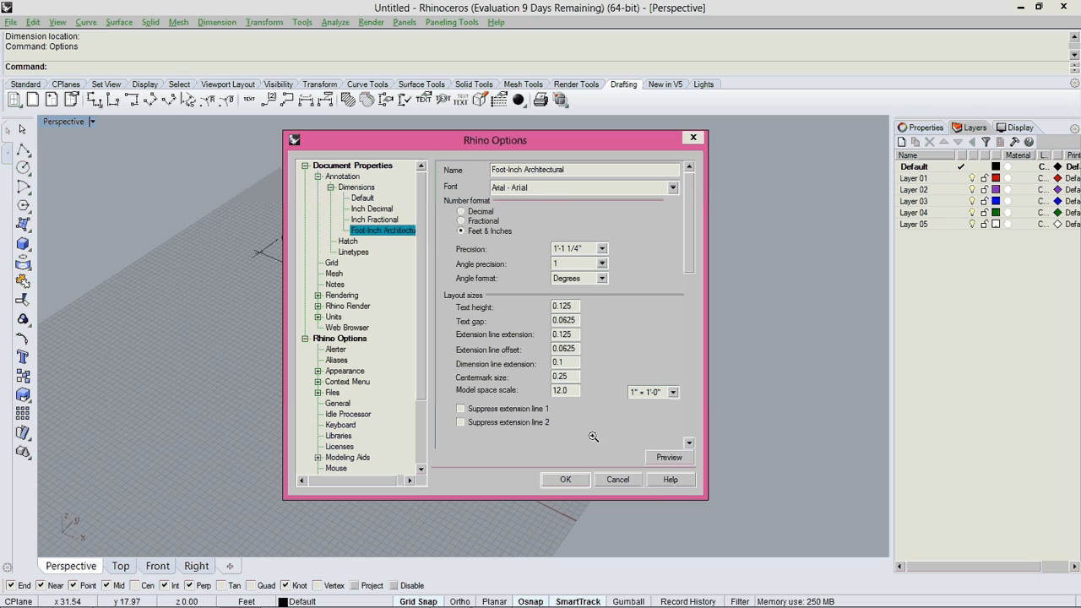
{"action": "left_click_drag", "start_coordinate": [692, 252], "coordinate": [710, 200]}
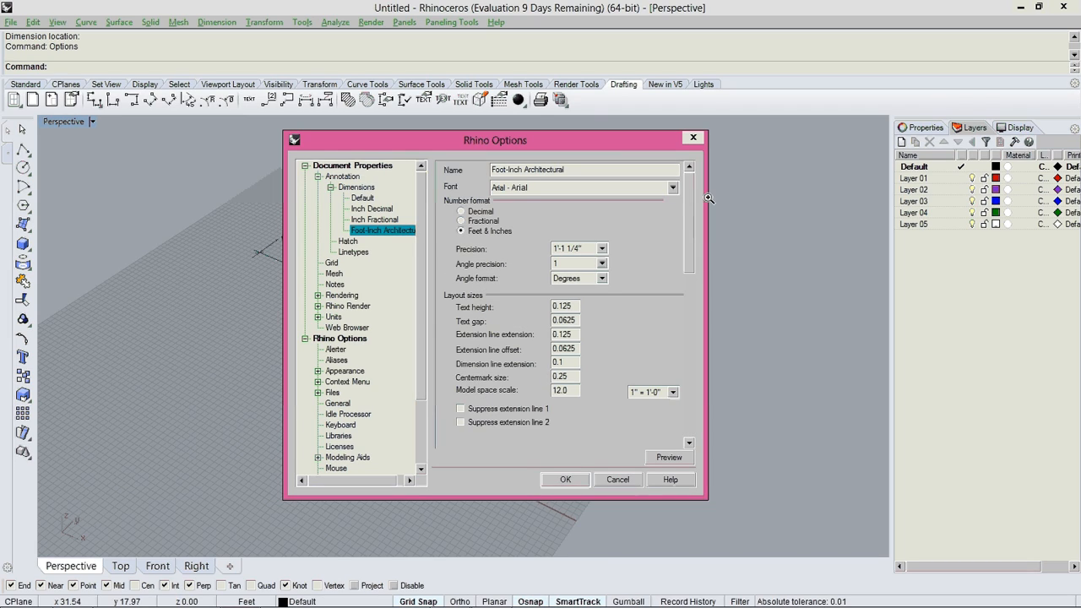
{"action": "left_click", "coordinate": [586, 481]}
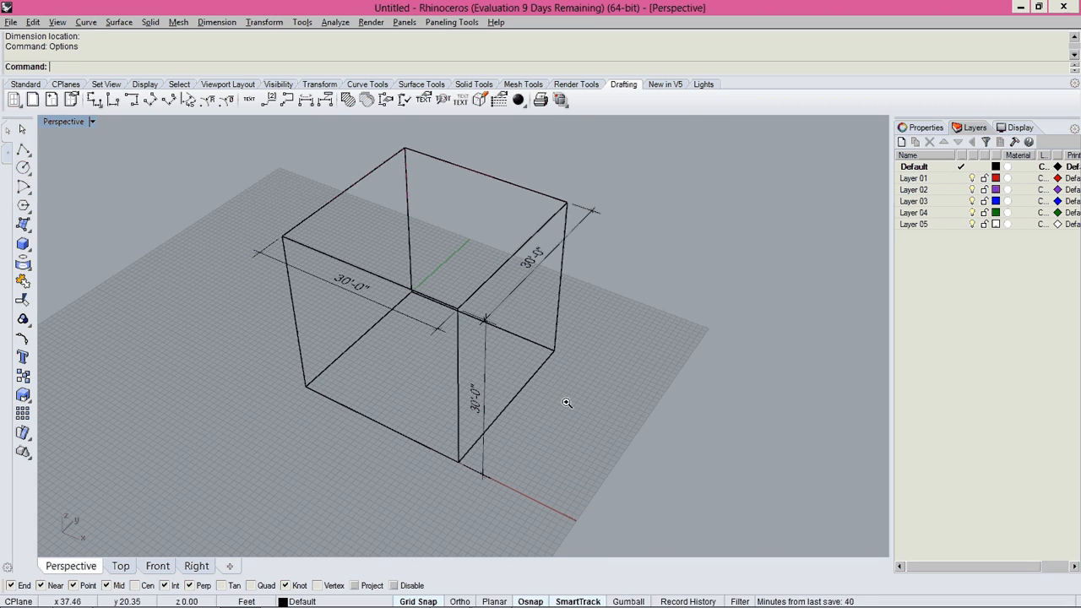
Select the cube in the Perspective view and move it to Layer 01
{"action": "scroll", "coordinate": [550, 403], "scroll_direction": "down", "scroll_amount": 3}
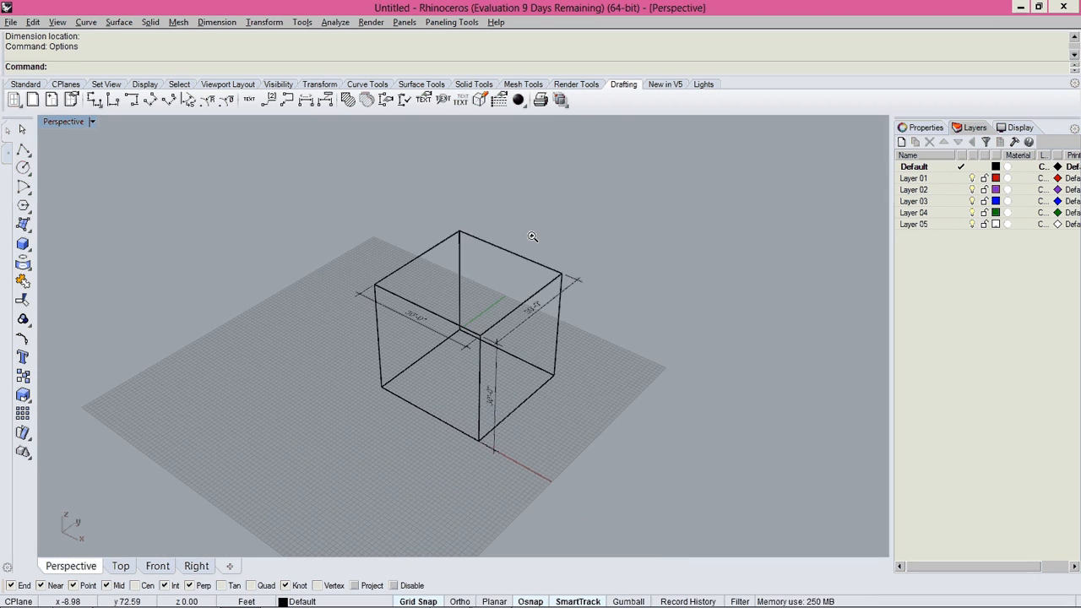
{"action": "left_click", "coordinate": [529, 257]}
{"action": "right_click", "coordinate": [917, 179]}
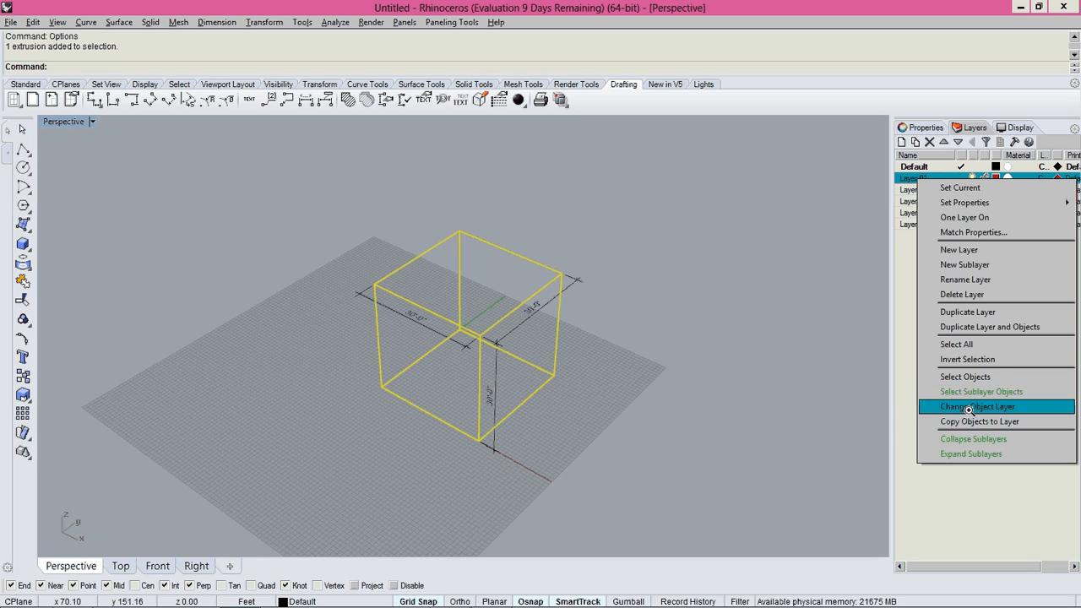
{"action": "right_click", "coordinate": [907, 179]}
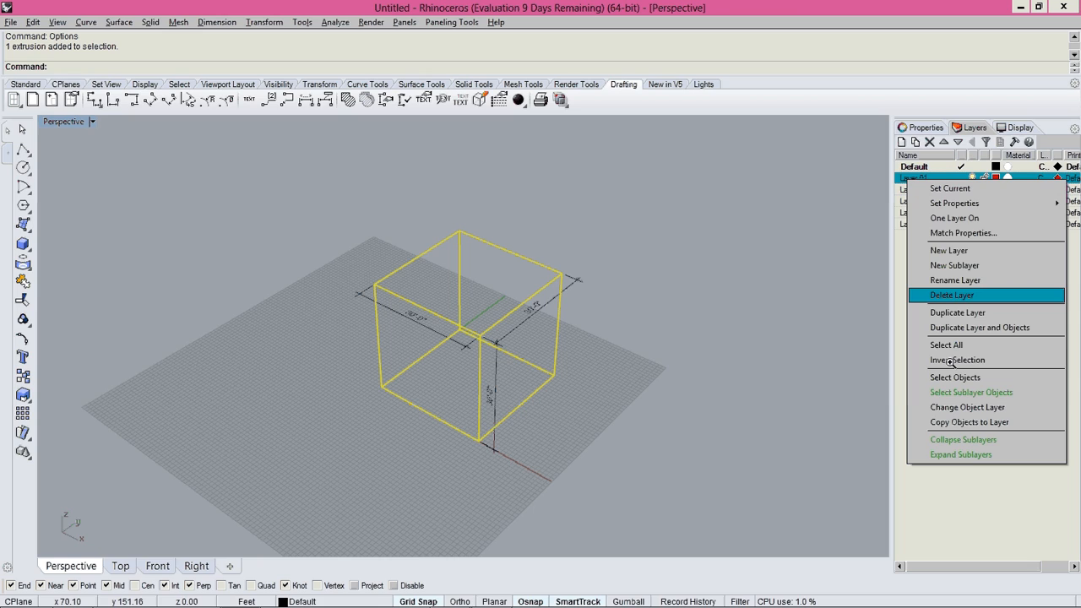
{"action": "left_click", "coordinate": [964, 407]}
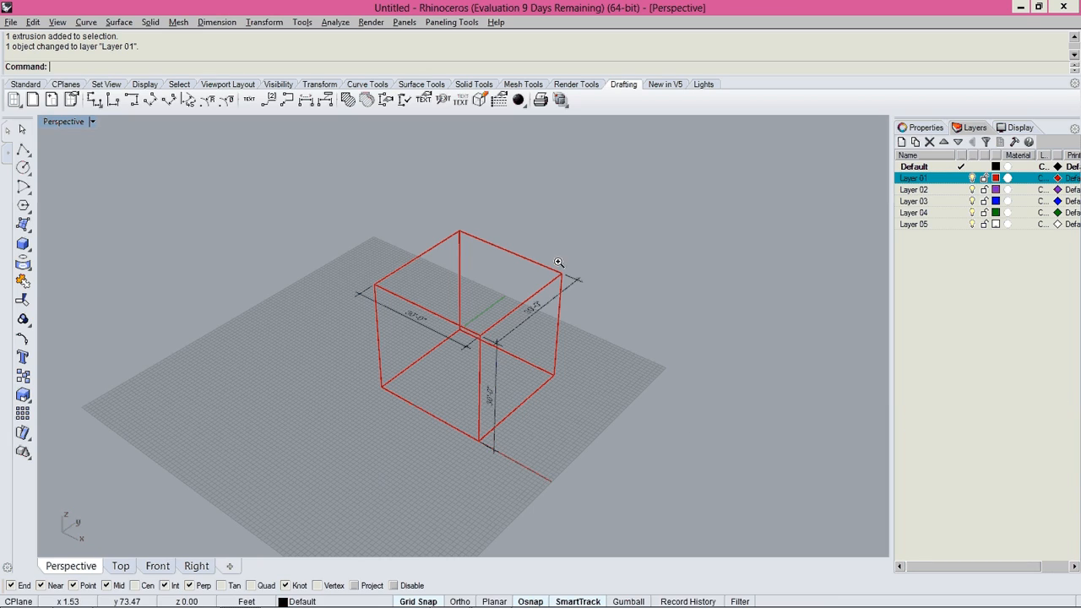
{"action": "right_click_drag", "start_coordinate": [476, 343], "coordinate": [500, 358]}
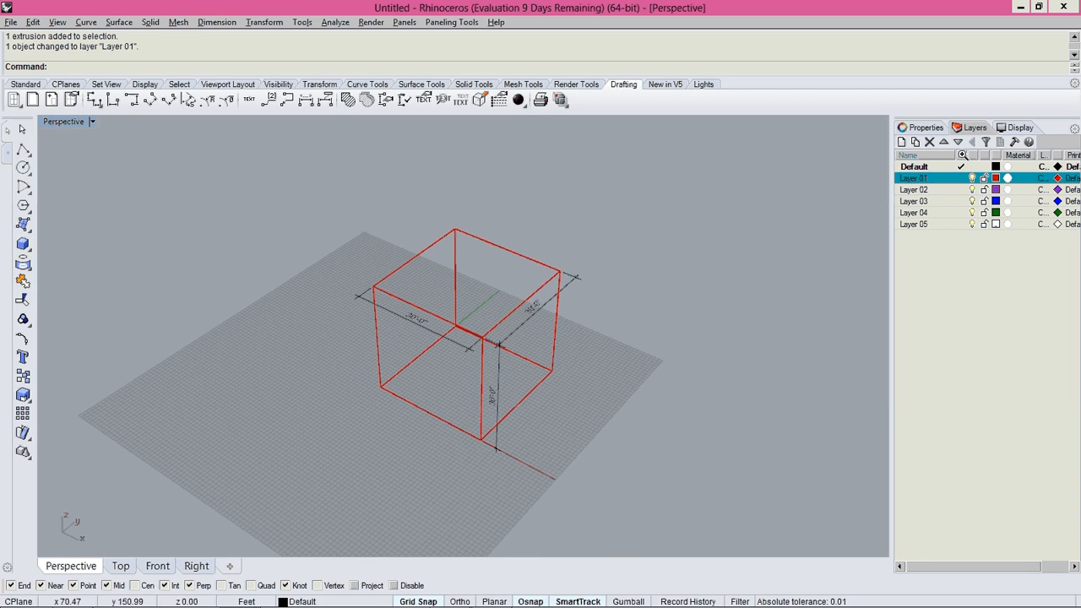
Explode the red cube into separate surfaces
{"action": "right_click_drag", "start_coordinate": [729, 365], "coordinate": [679, 361]}
{"action": "left_click", "coordinate": [532, 258]}
{"action": "type", "text": "Explode"}
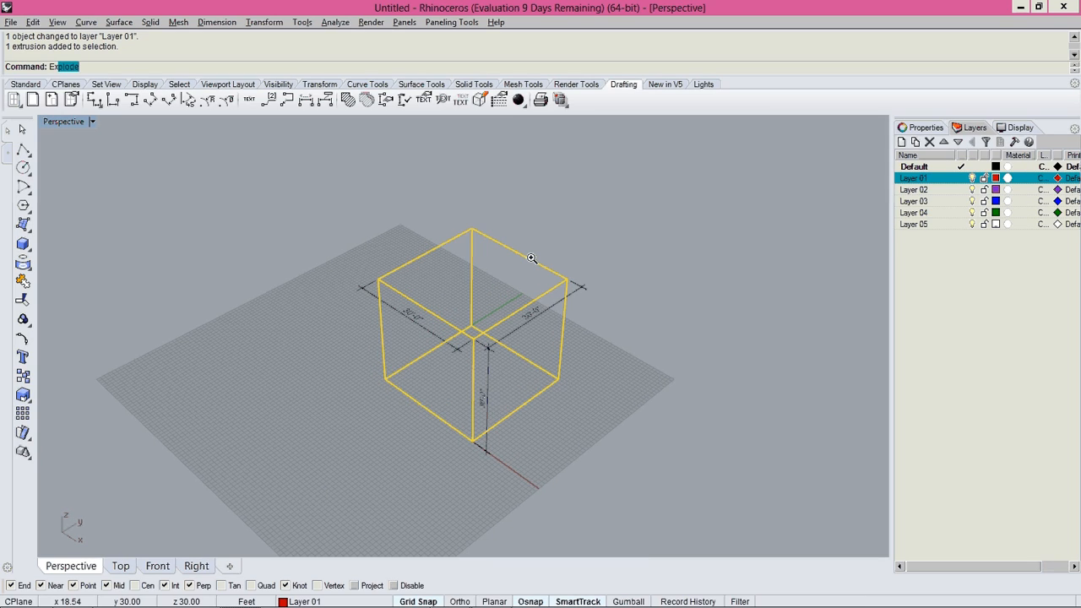
{"action": "key", "text": "Return"}
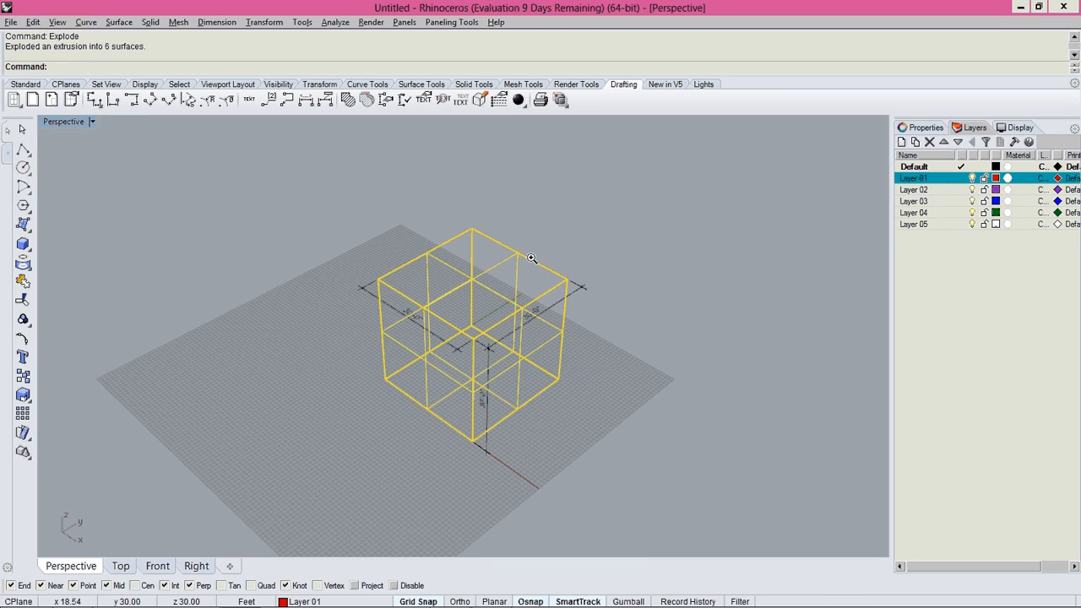
{"action": "left_click", "coordinate": [611, 241]}
Rebuild the cube's front vertical face with 13 points and degree 3 in both U and V, deleting the input surface
{"action": "scroll", "coordinate": [580, 364], "scroll_direction": "up", "scroll_amount": 2}
{"action": "right_click_drag", "start_coordinate": [580, 364], "coordinate": [543, 356]}
{"action": "left_click", "coordinate": [543, 356]}
{"action": "right_click_drag", "start_coordinate": [620, 392], "coordinate": [586, 401]}
{"action": "scroll", "coordinate": [623, 397], "scroll_direction": "up", "scroll_amount": 2}
{"action": "type", "text": "Rebuild"}
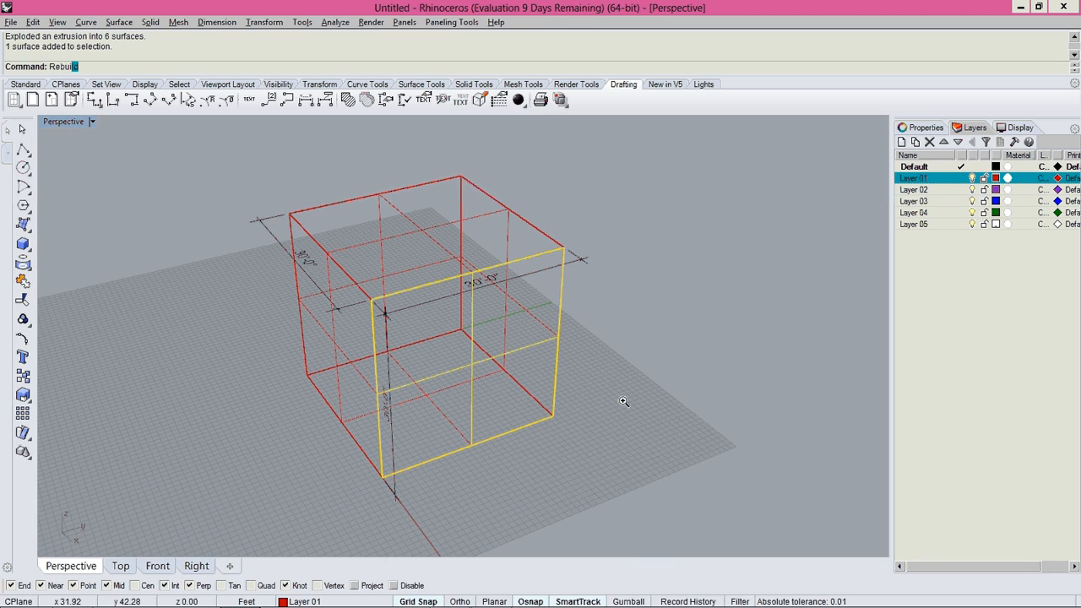
{"action": "key", "text": "Return"}
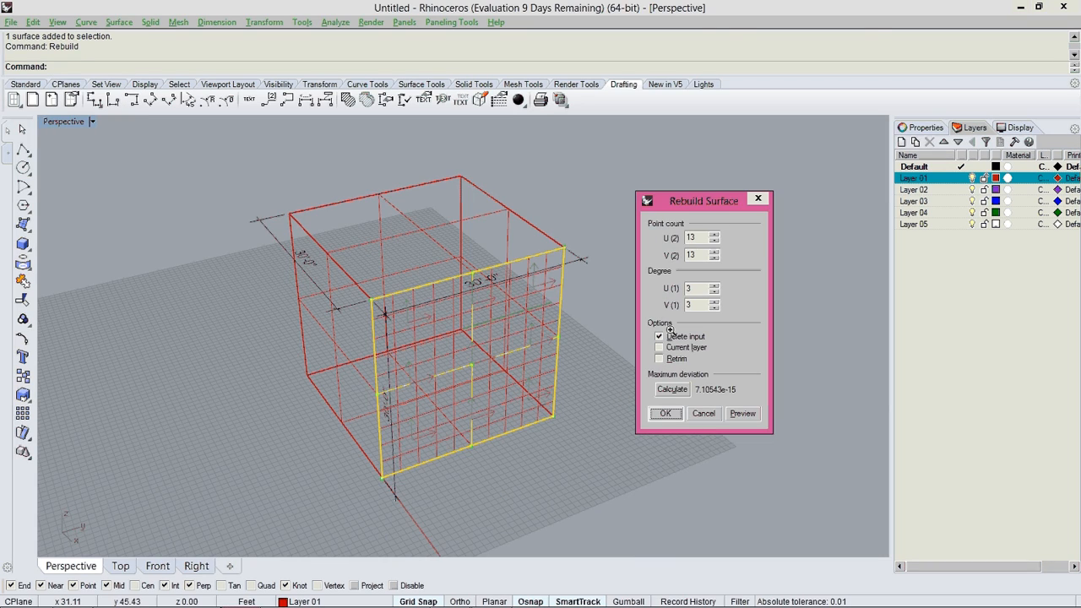
{"action": "left_click_drag", "start_coordinate": [700, 238], "coordinate": [647, 261]}
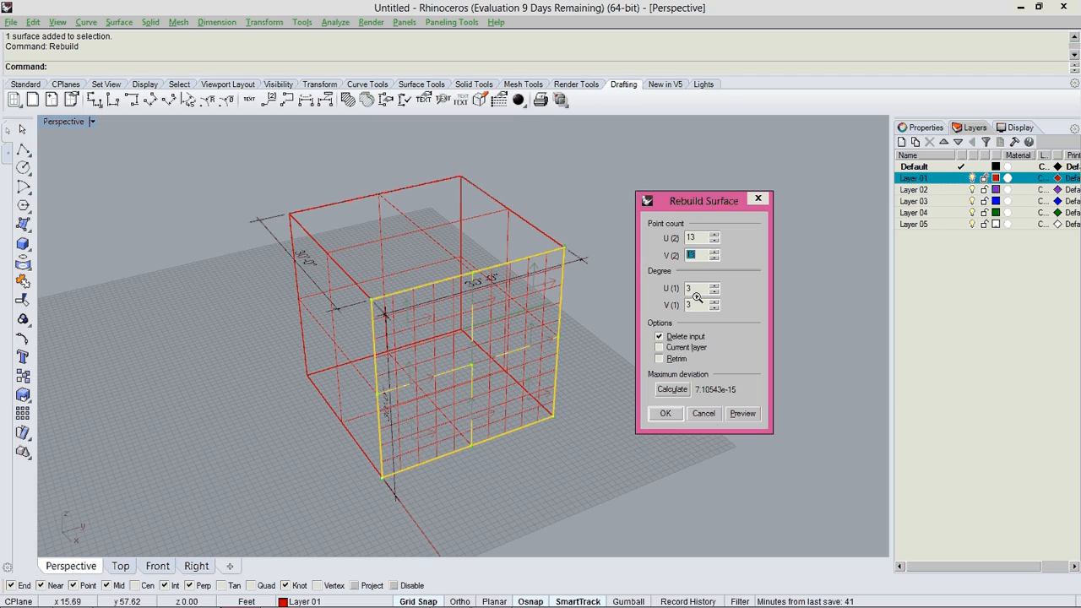
{"action": "left_click_drag", "start_coordinate": [696, 303], "coordinate": [681, 305]}
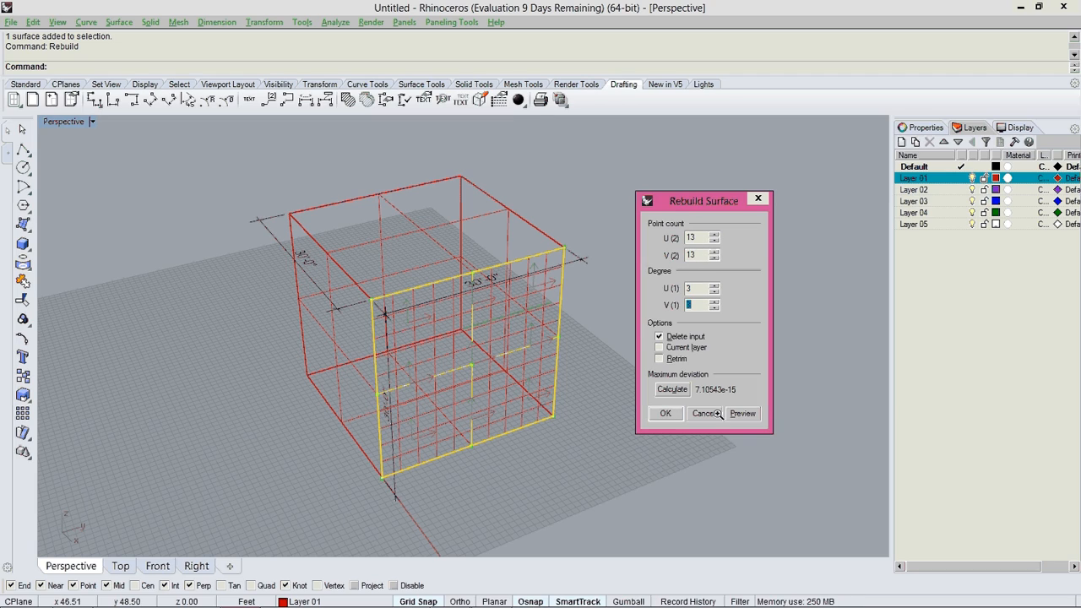
{"action": "left_click_drag", "start_coordinate": [703, 202], "coordinate": [708, 188]}
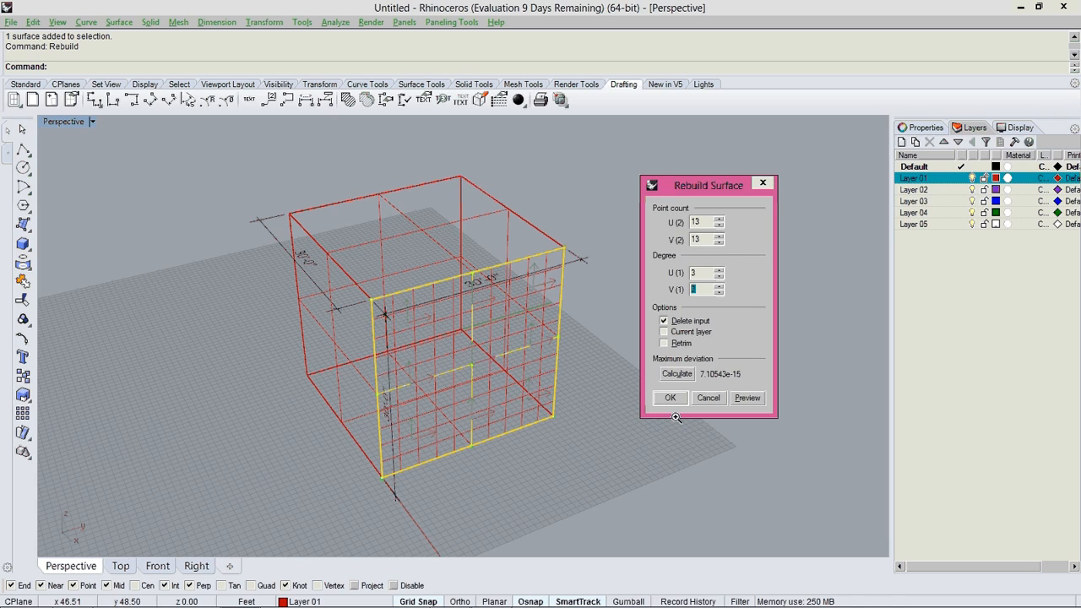
{"action": "left_click", "coordinate": [675, 398]}
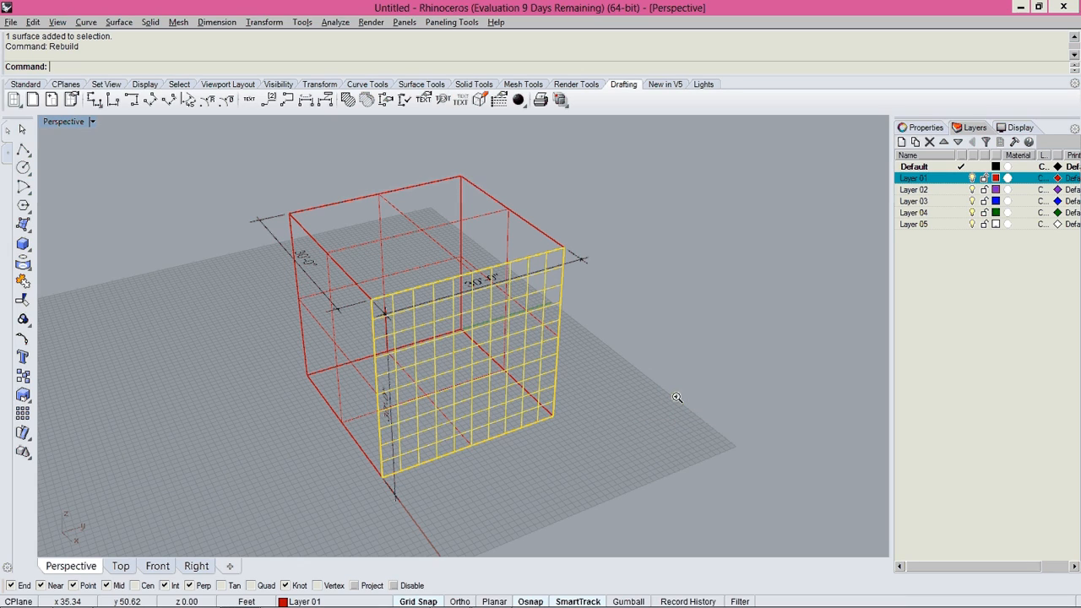
{"action": "left_click", "coordinate": [659, 438]}
Select the rebuilt gridded face of the cube and move it to Layer 02
{"action": "right_click_drag", "start_coordinate": [658, 439], "coordinate": [550, 357]}
{"action": "scroll", "coordinate": [550, 357], "scroll_direction": "up", "scroll_amount": 2}
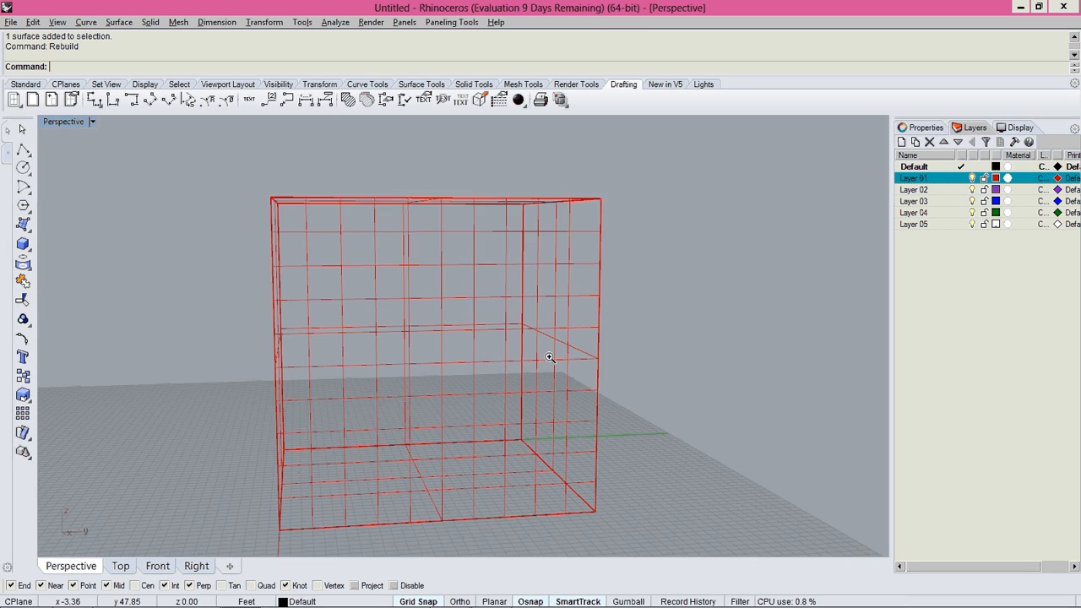
{"action": "scroll", "coordinate": [434, 304], "scroll_direction": "down", "scroll_amount": 4}
{"action": "right_click_drag", "start_coordinate": [434, 304], "coordinate": [505, 403]}
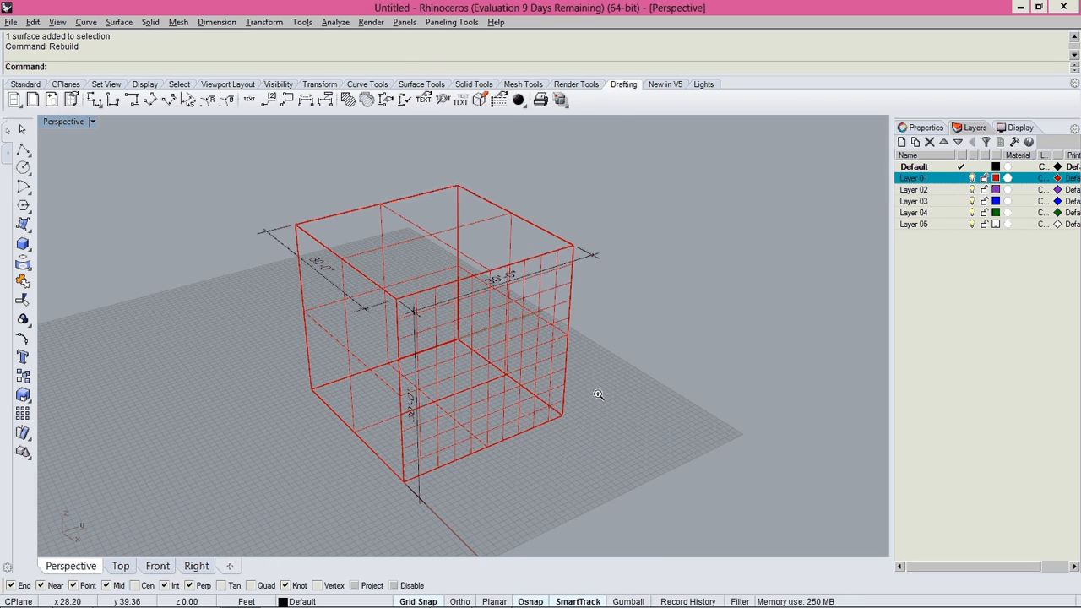
{"action": "right_click_drag", "start_coordinate": [600, 394], "coordinate": [554, 327]}
{"action": "left_click", "coordinate": [535, 294]}
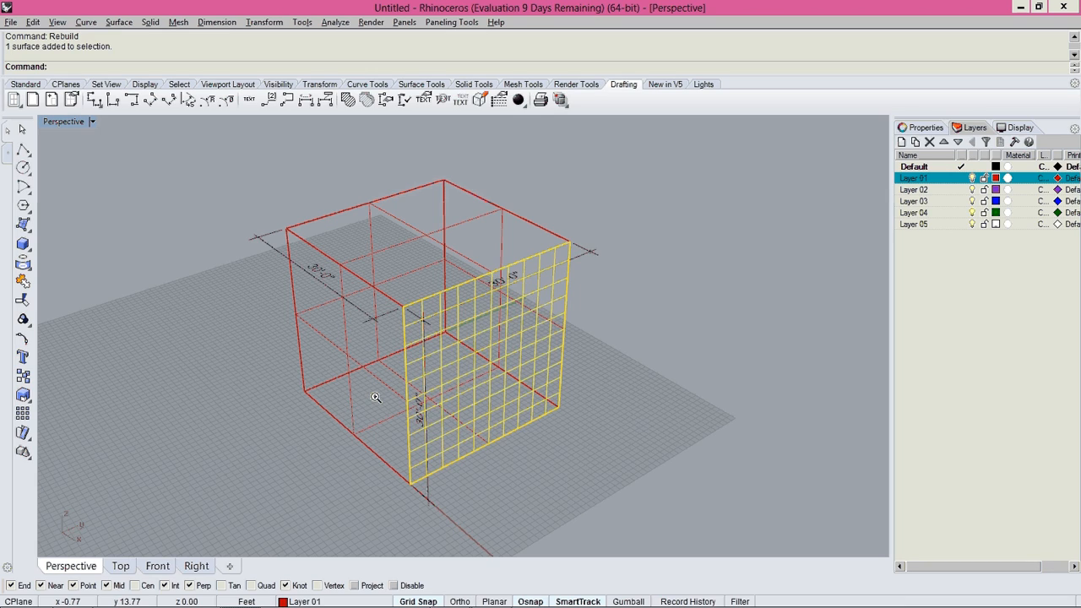
{"action": "right_click_drag", "start_coordinate": [374, 394], "coordinate": [536, 409]}
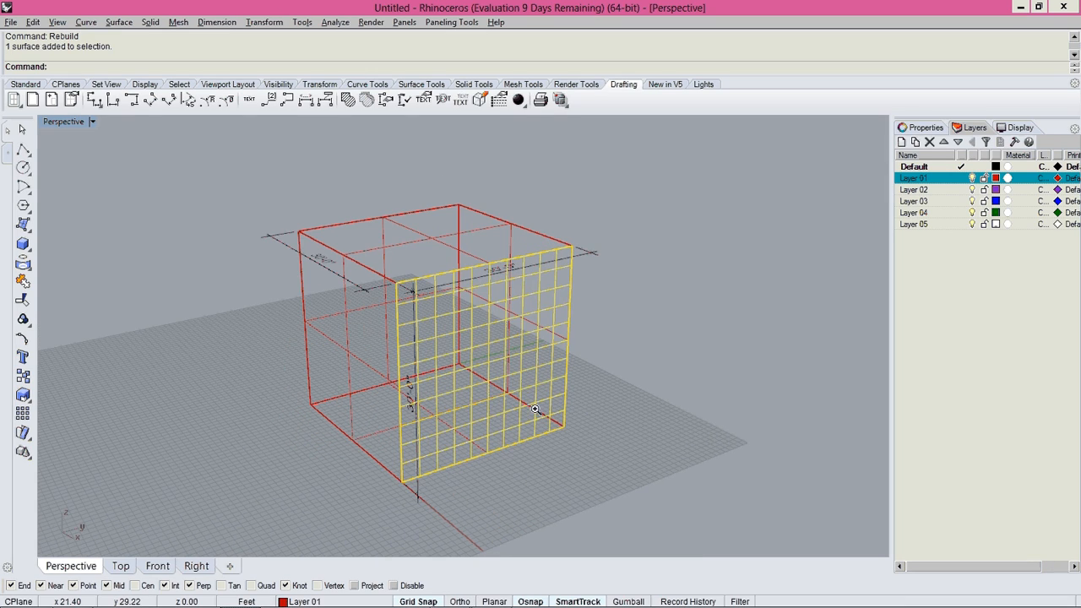
{"action": "right_click", "coordinate": [909, 190]}
{"action": "left_click", "coordinate": [969, 418]}
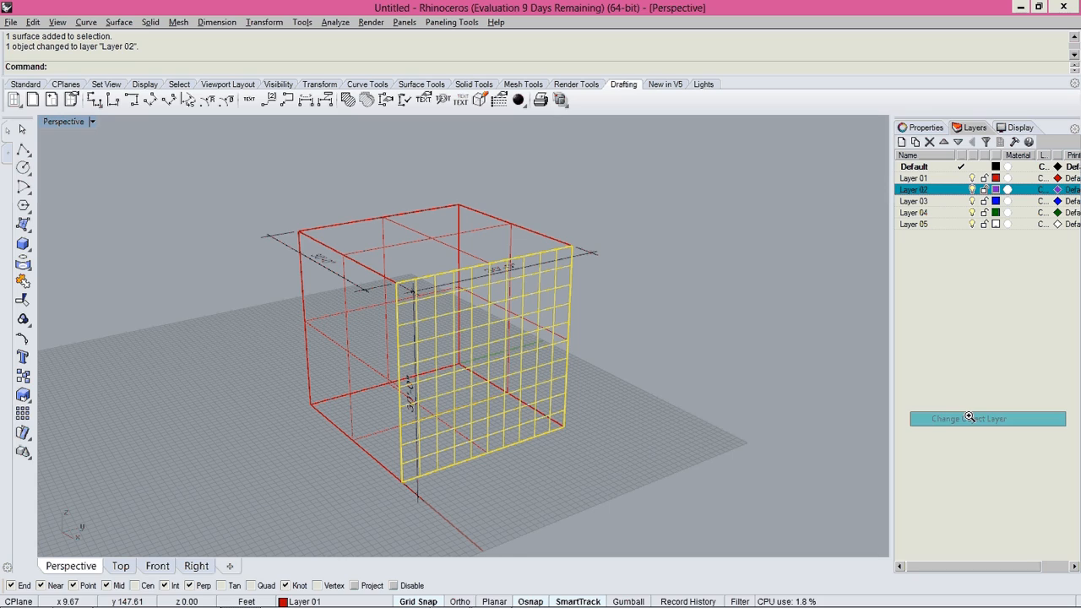
{"action": "left_click", "coordinate": [600, 420]}
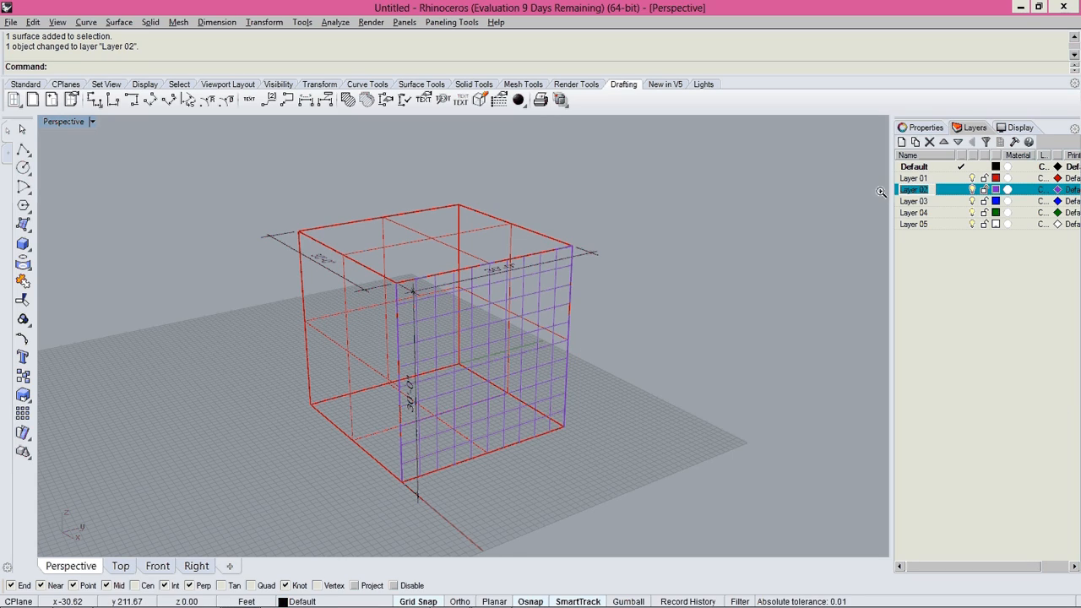
Rename Layer 02 as facade
{"action": "type", "text": "facvade"}
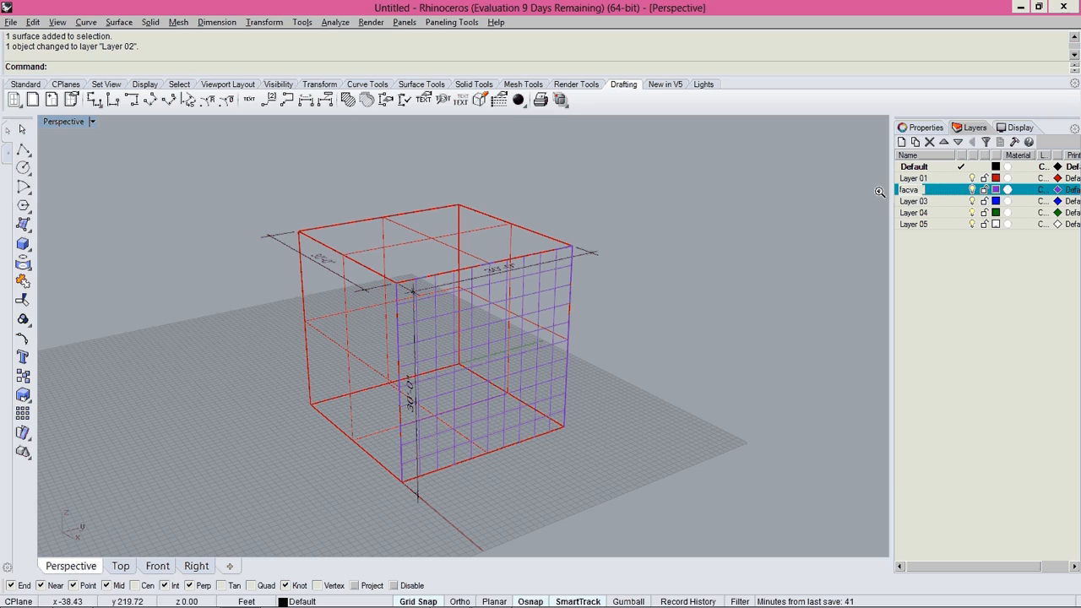
{"action": "key", "text": "Left"}
{"action": "key", "text": "Left"}
{"action": "key", "text": "Left"}
{"action": "key", "text": "BackSpace"}
{"action": "key", "text": "Return"}
Rename Layer 01 as box and make Default the current layer
{"action": "double_click", "coordinate": [933, 178]}
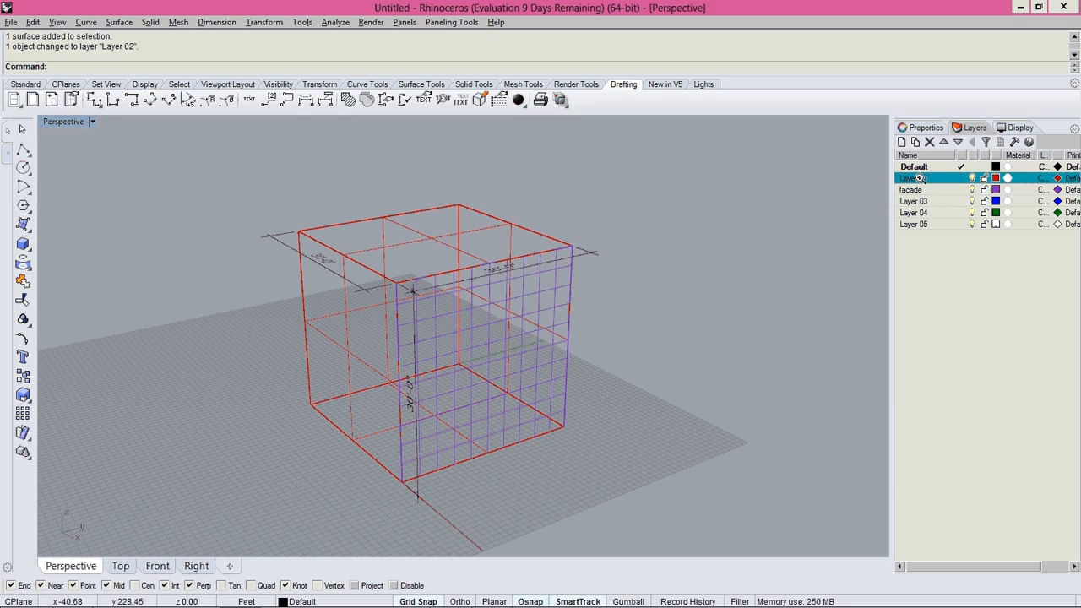
{"action": "key", "text": "BackSpace"}
{"action": "key", "text": "BackSpace"}
{"action": "key", "text": "BackSpace"}
{"action": "key", "text": "BackSpace"}
{"action": "key", "text": "BackSpace"}
{"action": "key", "text": "BackSpace"}
{"action": "key", "text": "BackSpace"}
{"action": "key", "text": "BackSpace"}
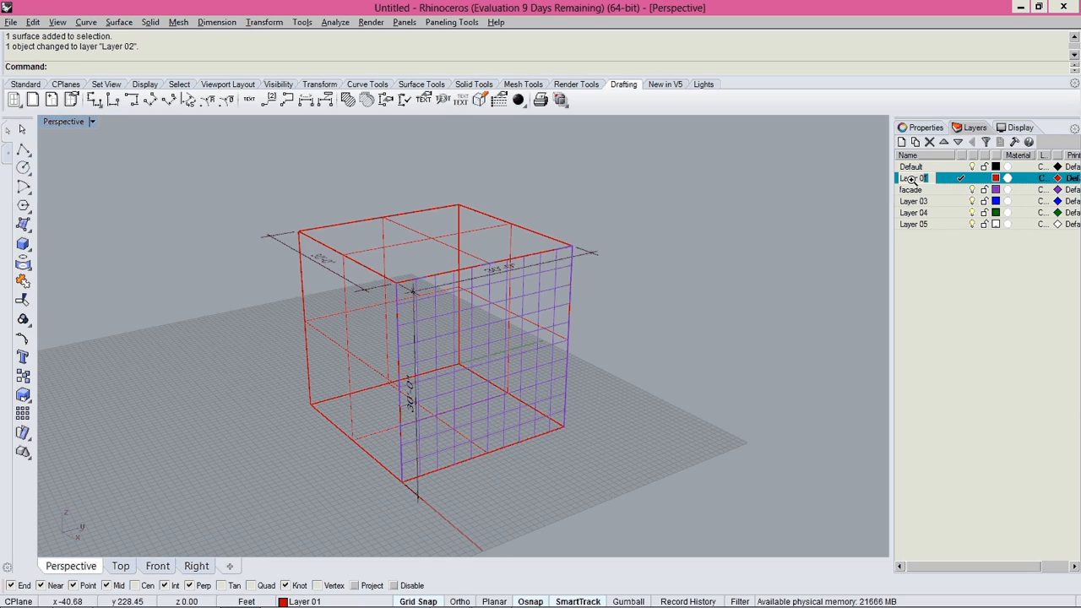
{"action": "type", "text": "box"}
{"action": "key", "text": "Return"}
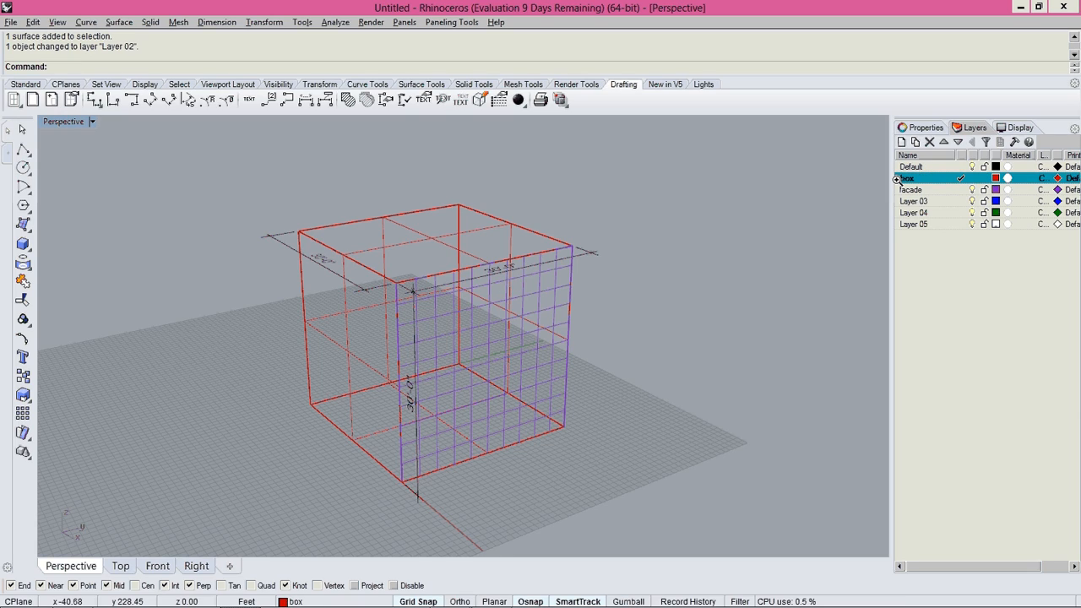
{"action": "left_click", "coordinate": [961, 168]}
Assign the box layer a new material with the color Gray
{"action": "scroll", "coordinate": [687, 326], "scroll_direction": "up", "scroll_amount": 1}
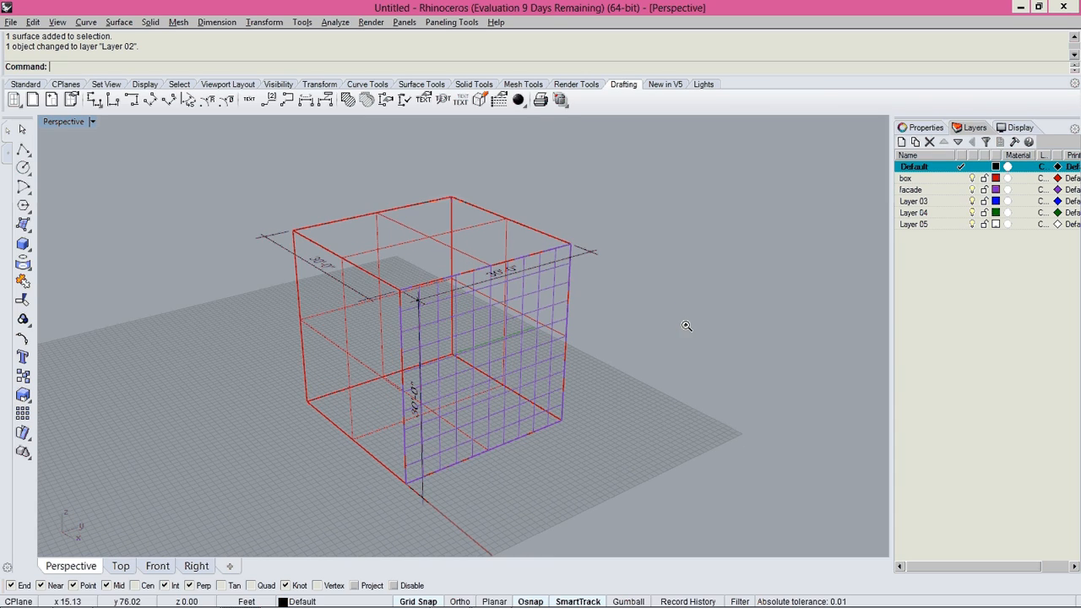
{"action": "scroll", "coordinate": [669, 341], "scroll_direction": "up", "scroll_amount": 1}
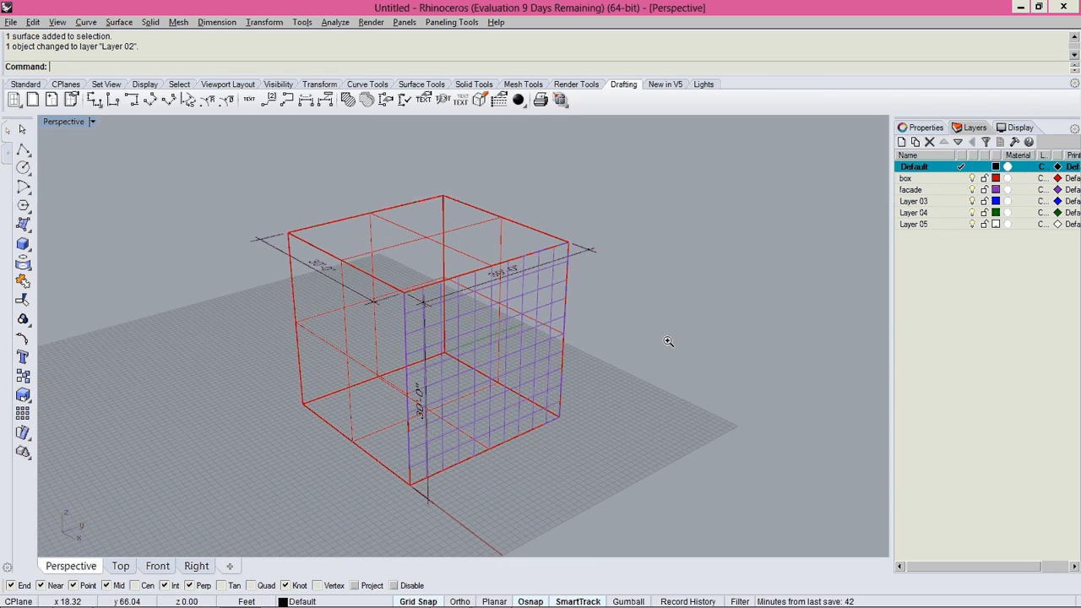
{"action": "right_click_drag", "start_coordinate": [668, 341], "coordinate": [598, 388]}
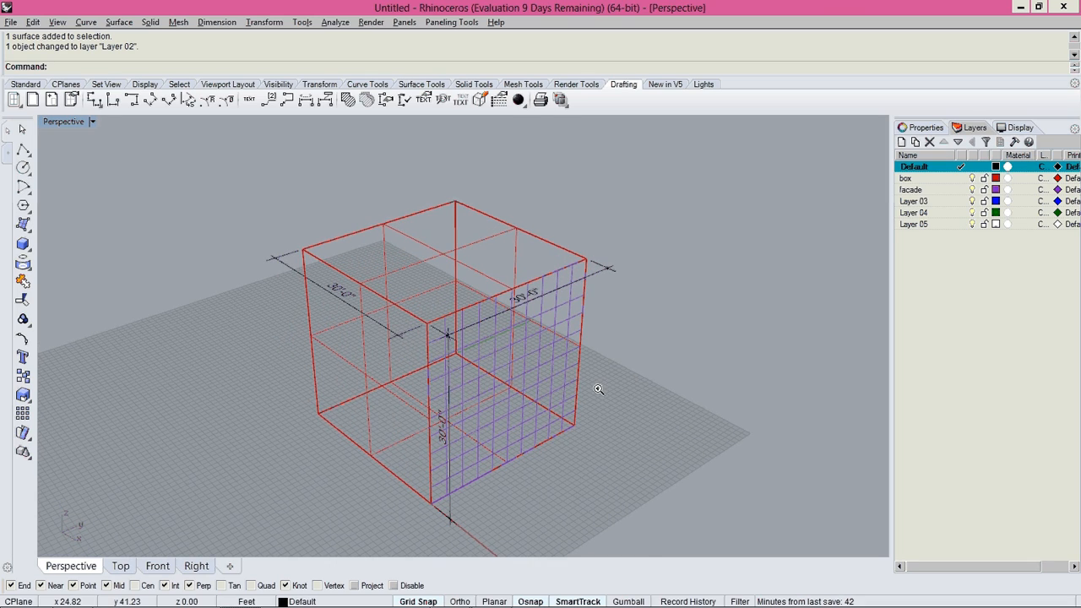
{"action": "left_click", "coordinate": [1009, 179]}
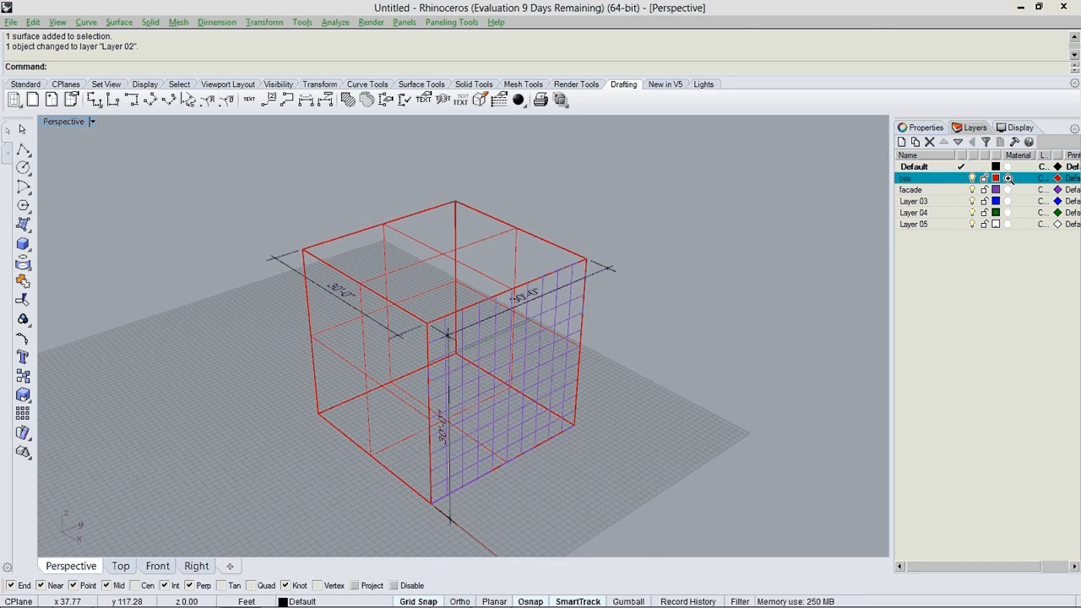
{"action": "left_click", "coordinate": [1009, 180]}
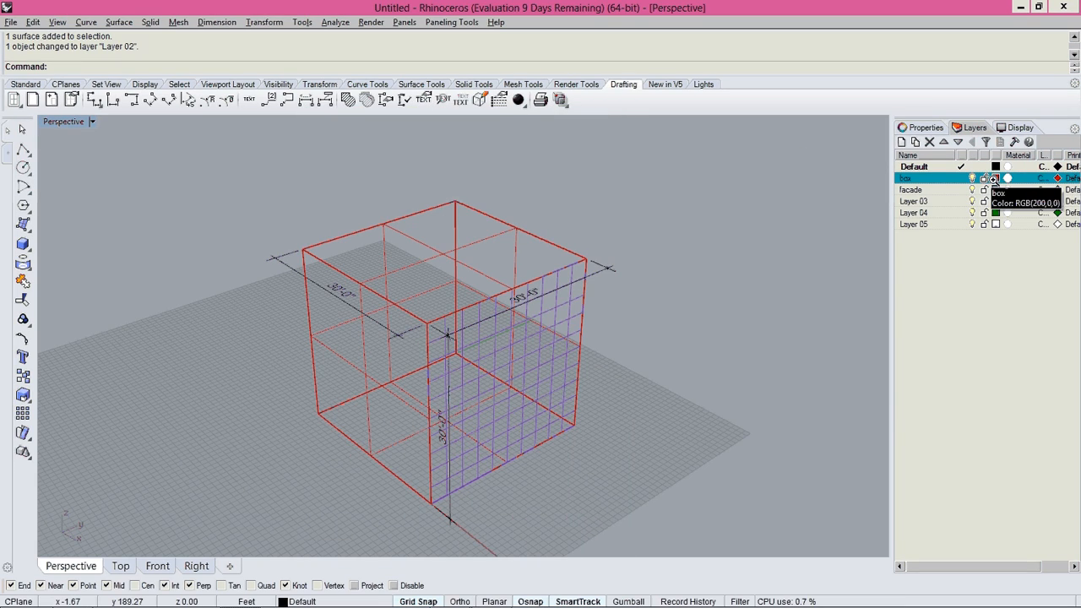
{"action": "left_click", "coordinate": [1009, 179]}
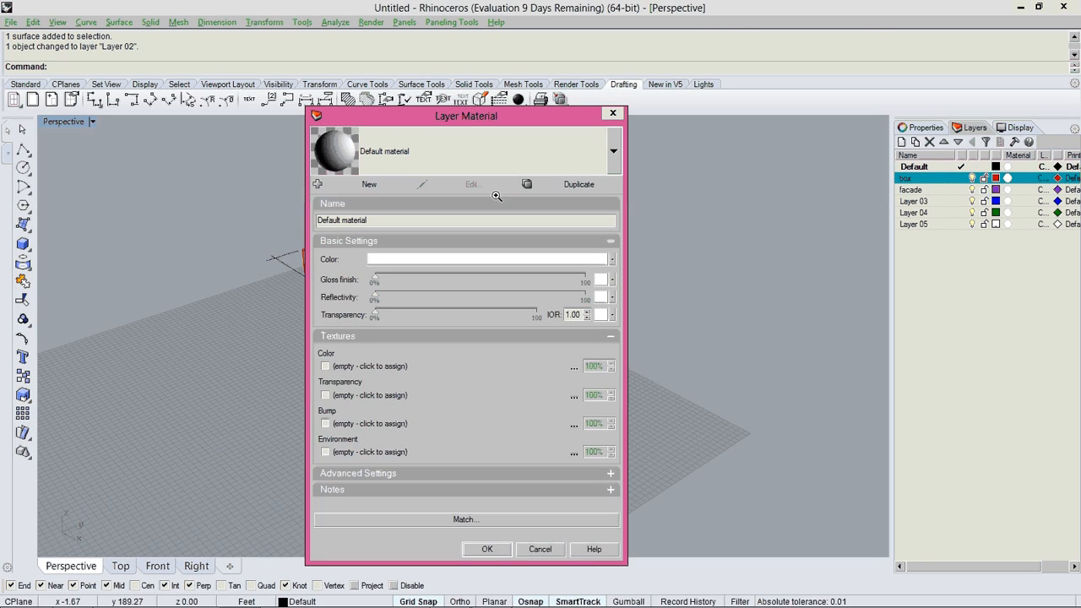
{"action": "mouse_move", "coordinate": [448, 115]}
{"action": "left_mouse_down"}
{"action": "mouse_move", "coordinate": [498, 110]}
{"action": "mouse_move", "coordinate": [450, 116]}
{"action": "left_mouse_up"}
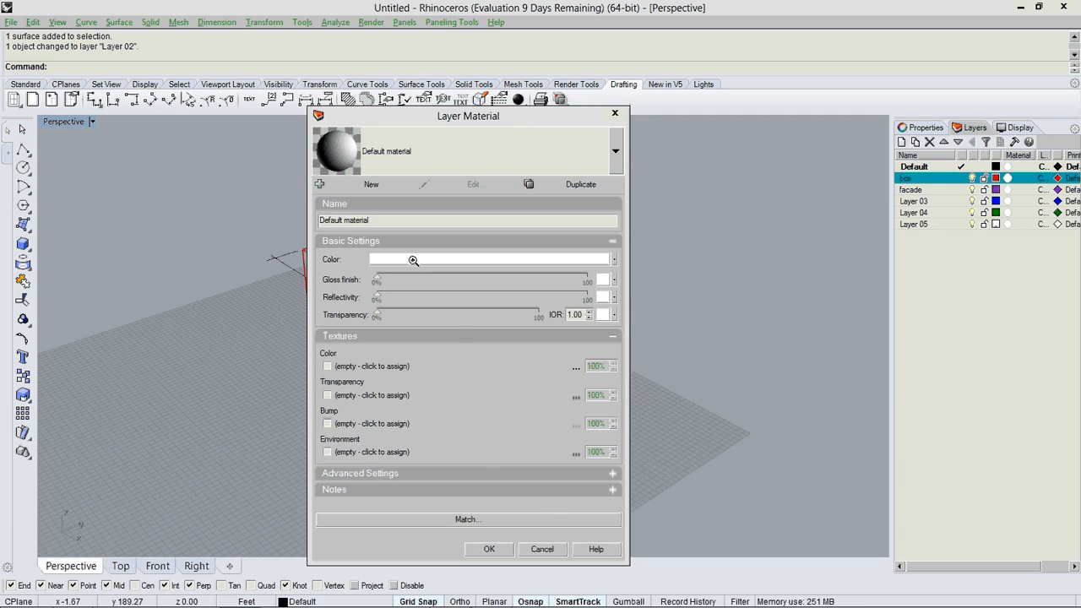
{"action": "left_click", "coordinate": [413, 259]}
{"action": "left_click", "coordinate": [331, 233]}
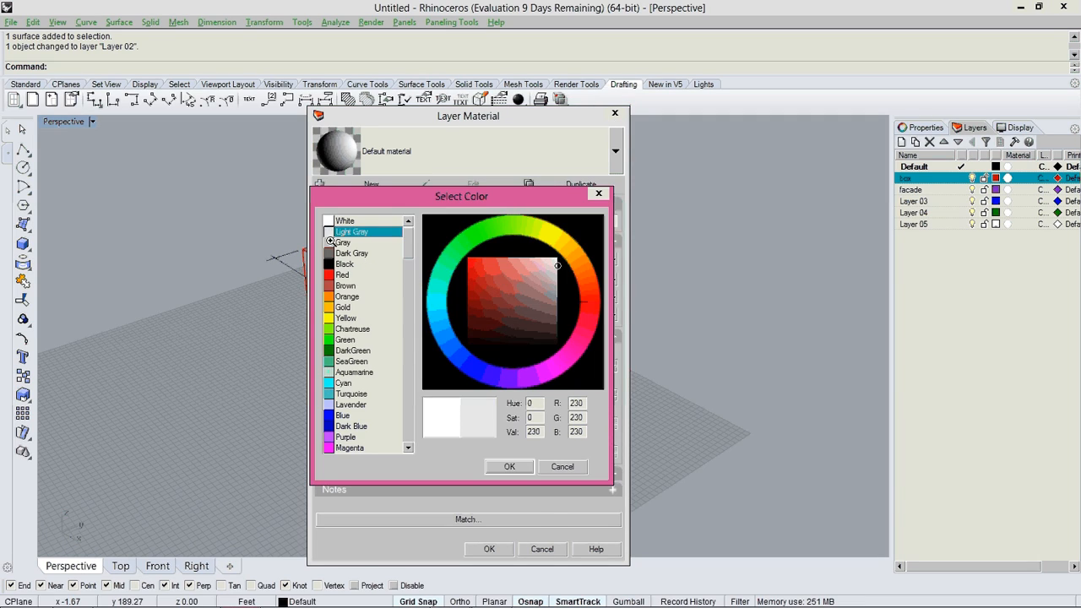
{"action": "left_click", "coordinate": [331, 243]}
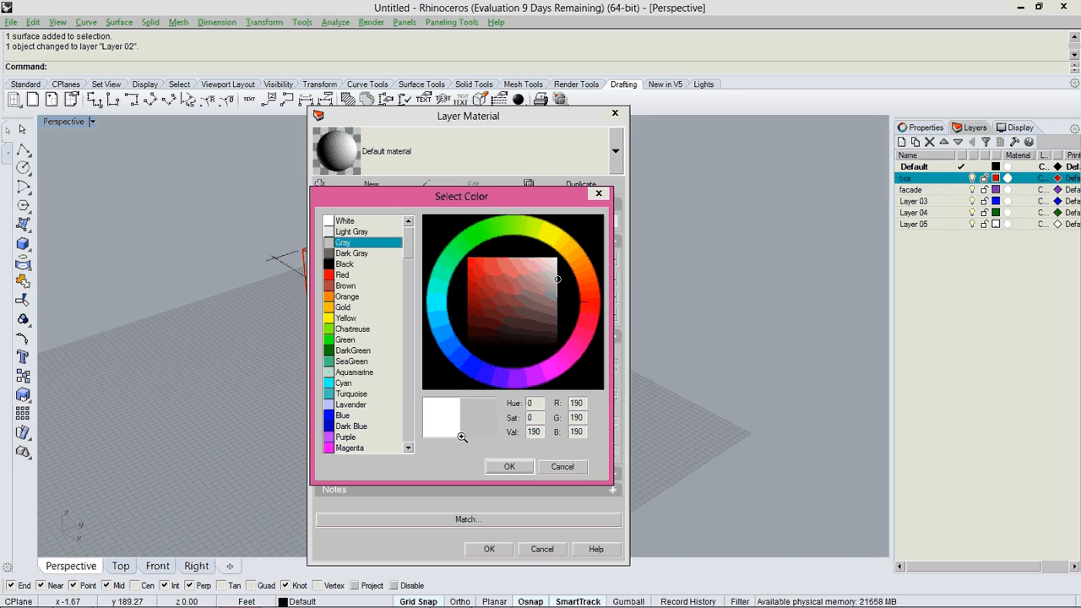
{"action": "left_click", "coordinate": [510, 466]}
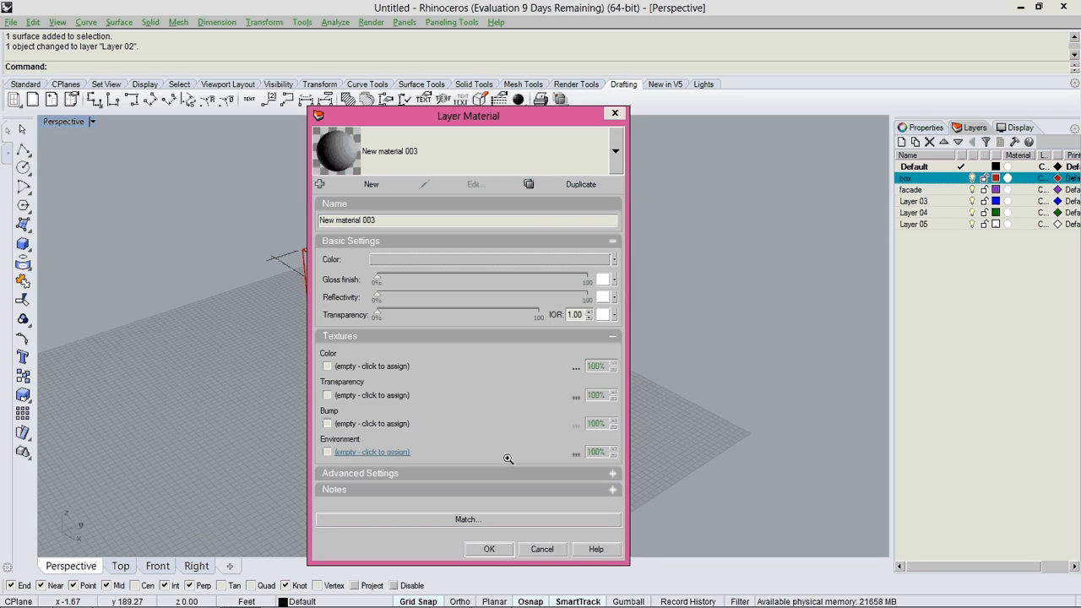
{"action": "left_click", "coordinate": [491, 549]}
Assign the facade layer a new Dark Gray material with 4% gloss finish and transparency just under 50%
{"action": "left_click", "coordinate": [1008, 190]}
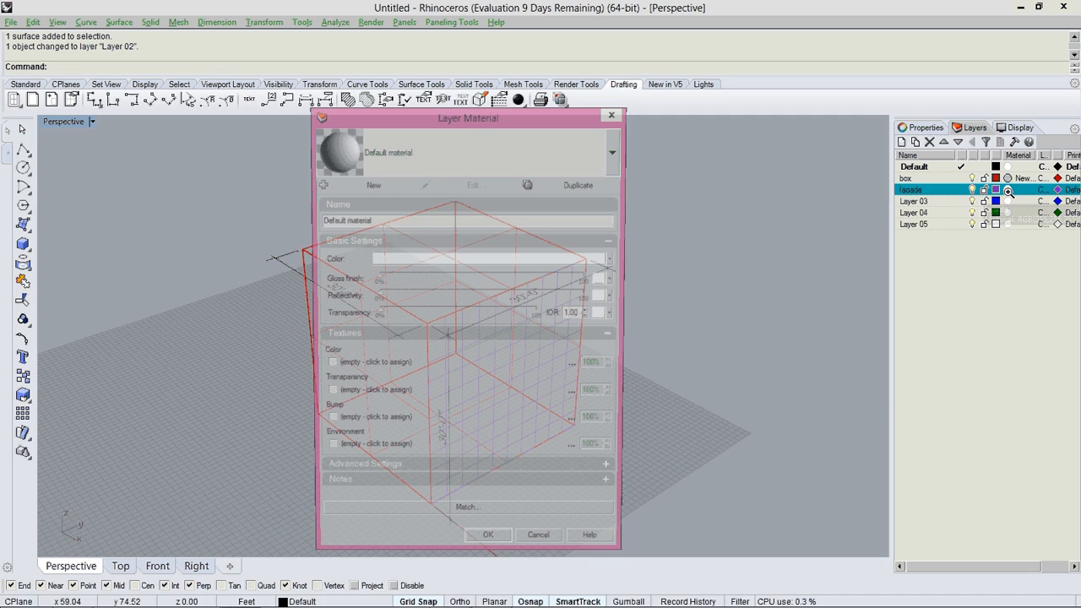
{"action": "left_click", "coordinate": [394, 259]}
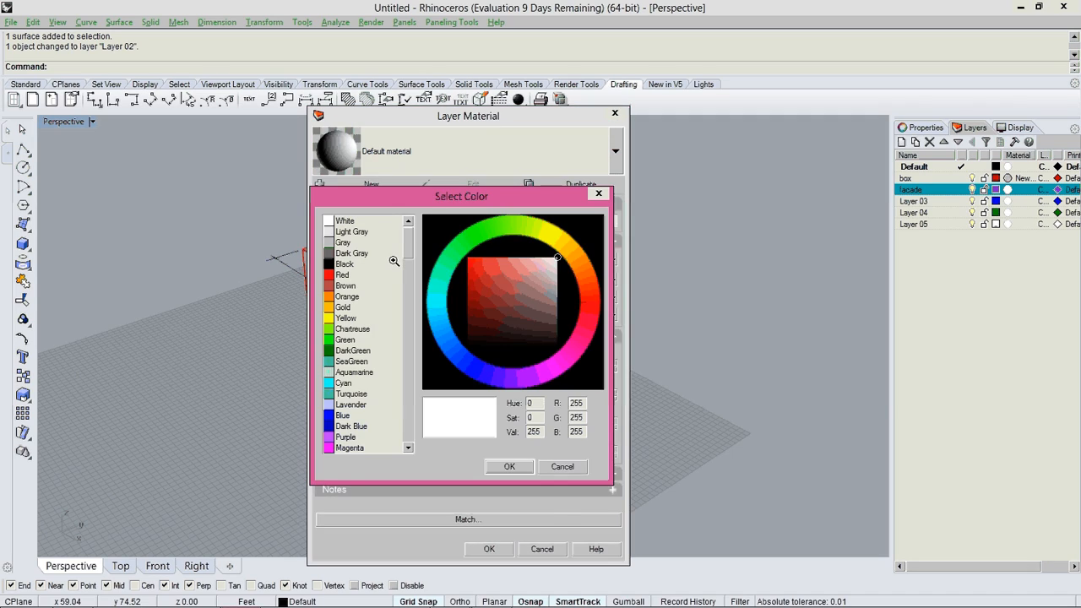
{"action": "left_click", "coordinate": [329, 253]}
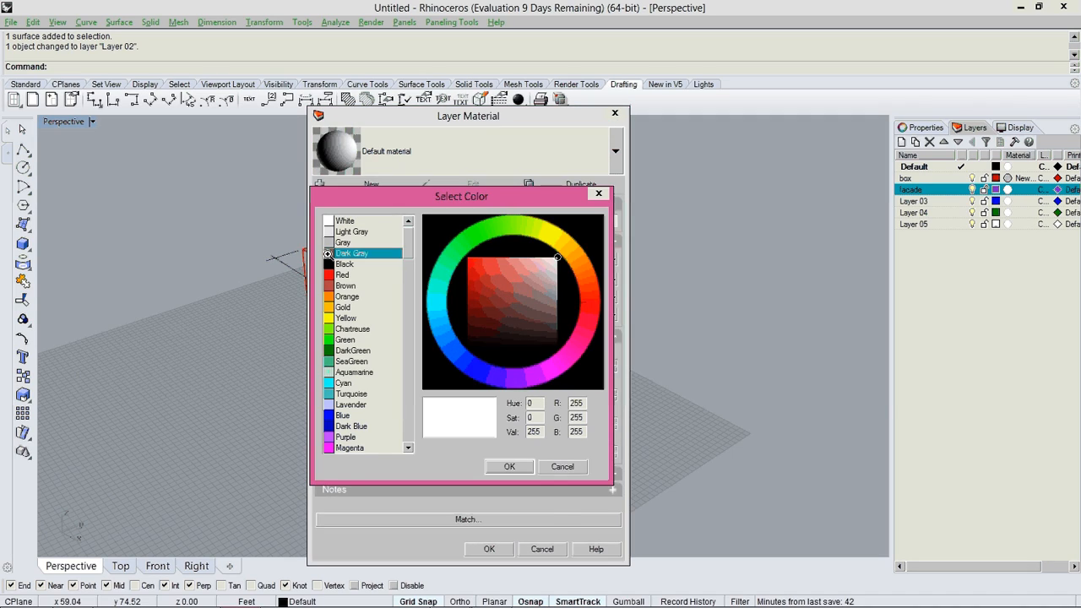
{"action": "left_click", "coordinate": [509, 467]}
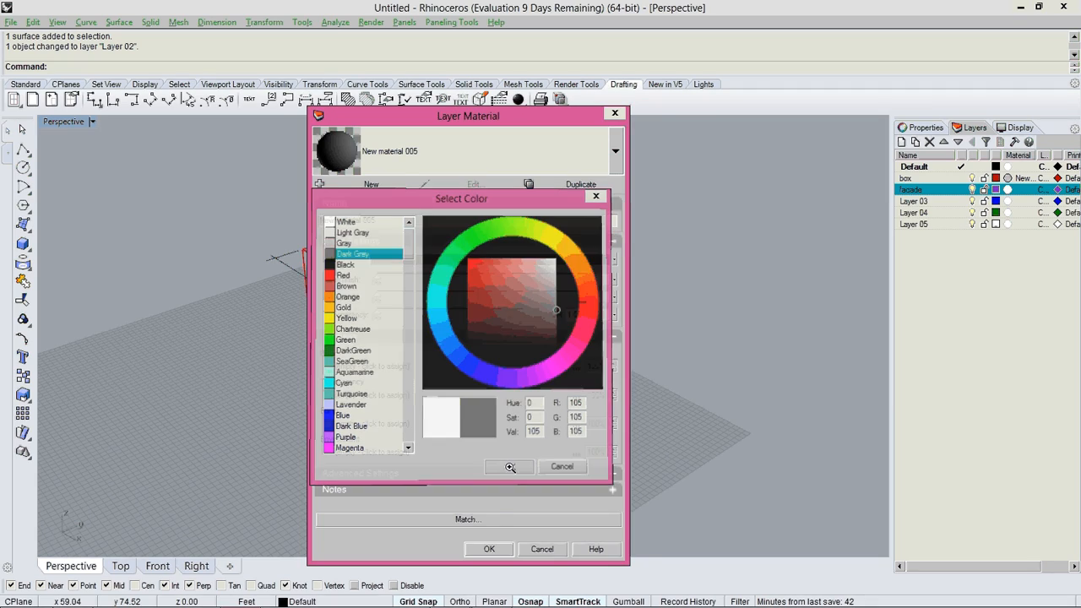
{"action": "left_click_drag", "start_coordinate": [383, 279], "coordinate": [456, 316]}
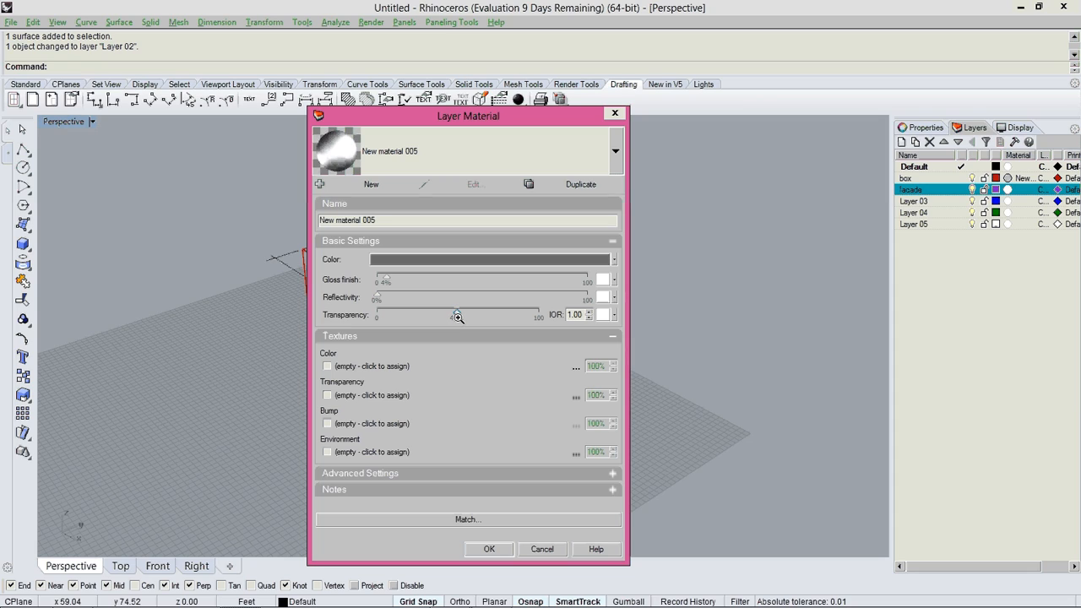
{"action": "left_click", "coordinate": [499, 548]}
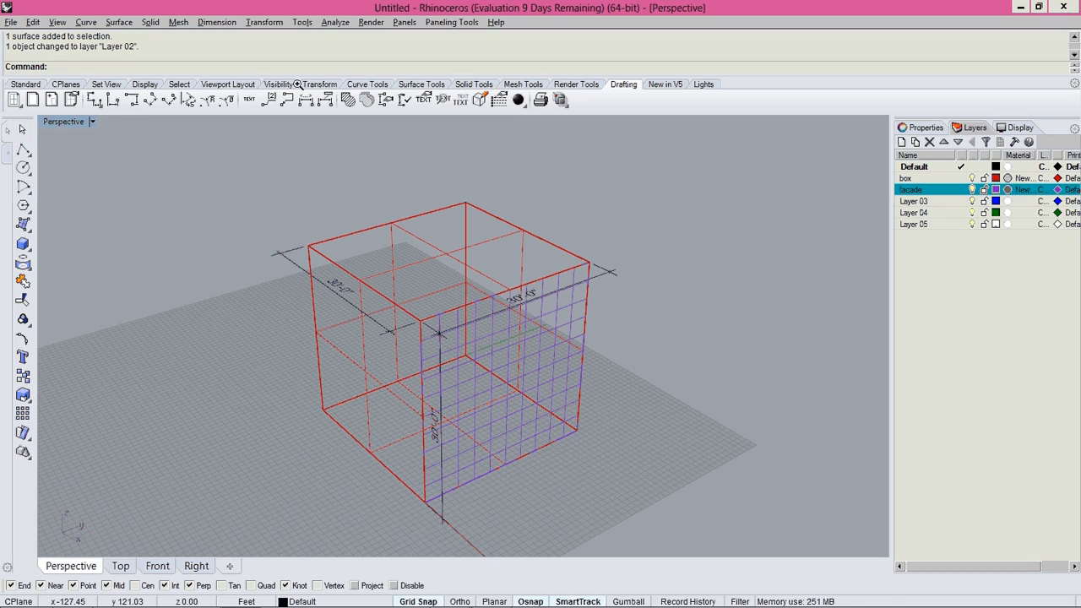
Render the current perspective view of the cube to check its materials, and close the render window
{"action": "left_click", "coordinate": [573, 85]}
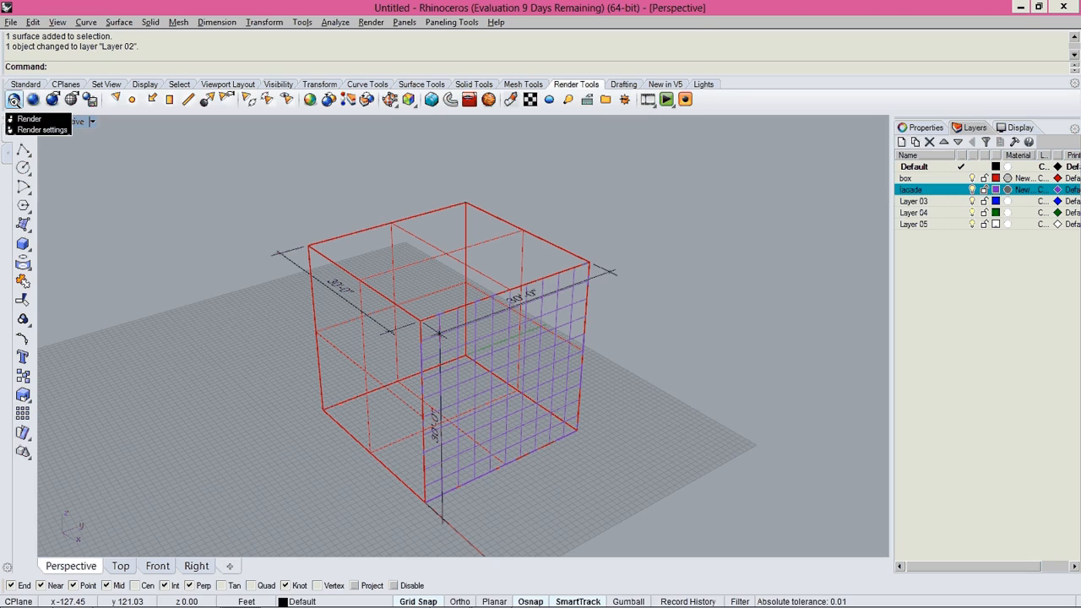
{"action": "left_click", "coordinate": [14, 100]}
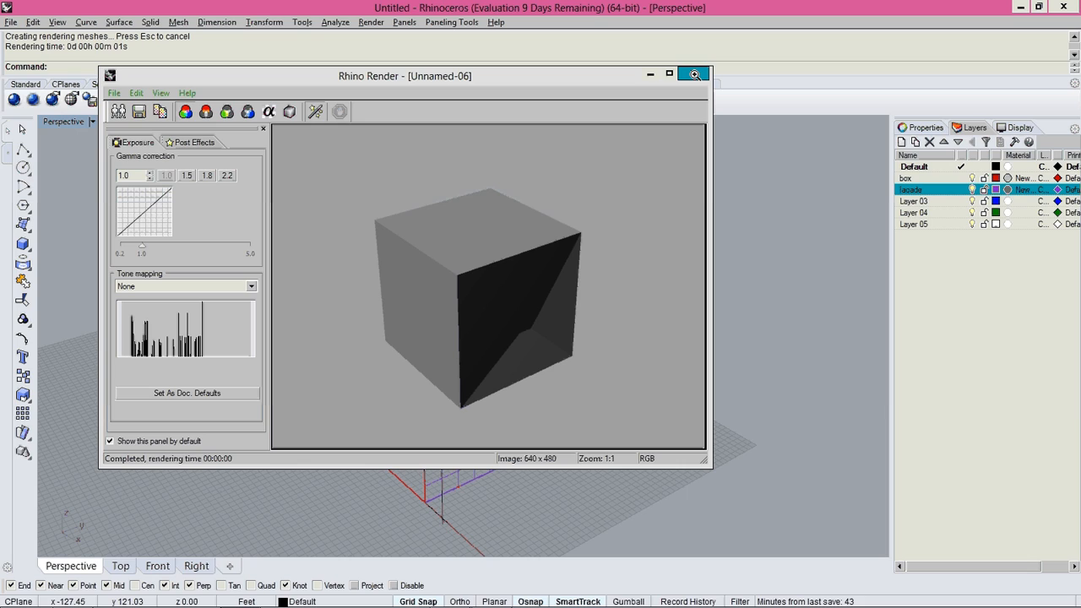
{"action": "left_click", "coordinate": [695, 75]}
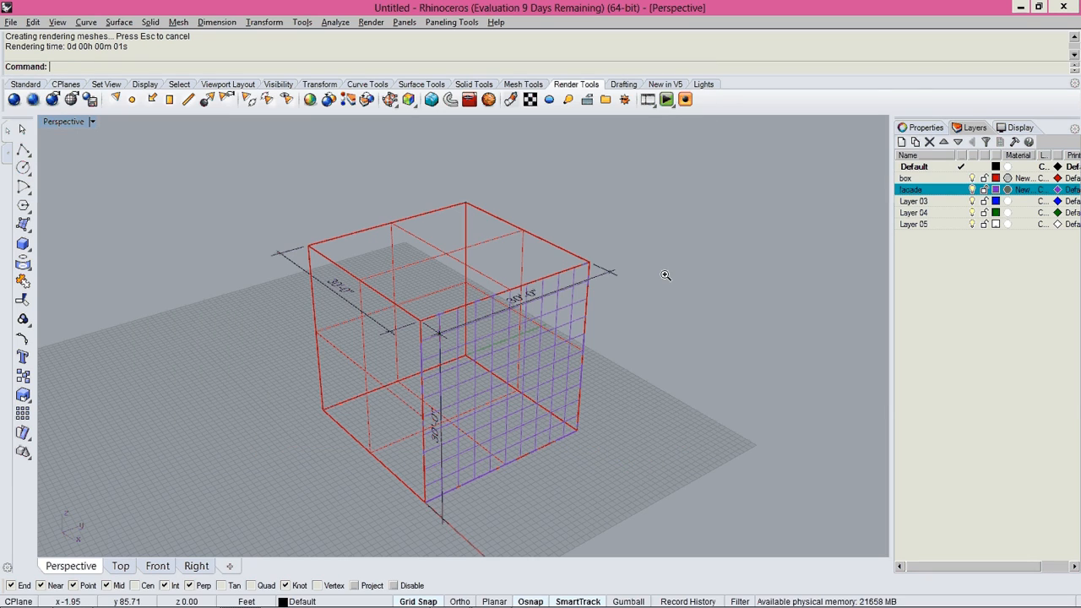
Create a rectangular ground plane that surrounds the cube and extends far beyond the grid on all sides
{"action": "type", "text": "plane"}
{"action": "key", "text": "Return"}
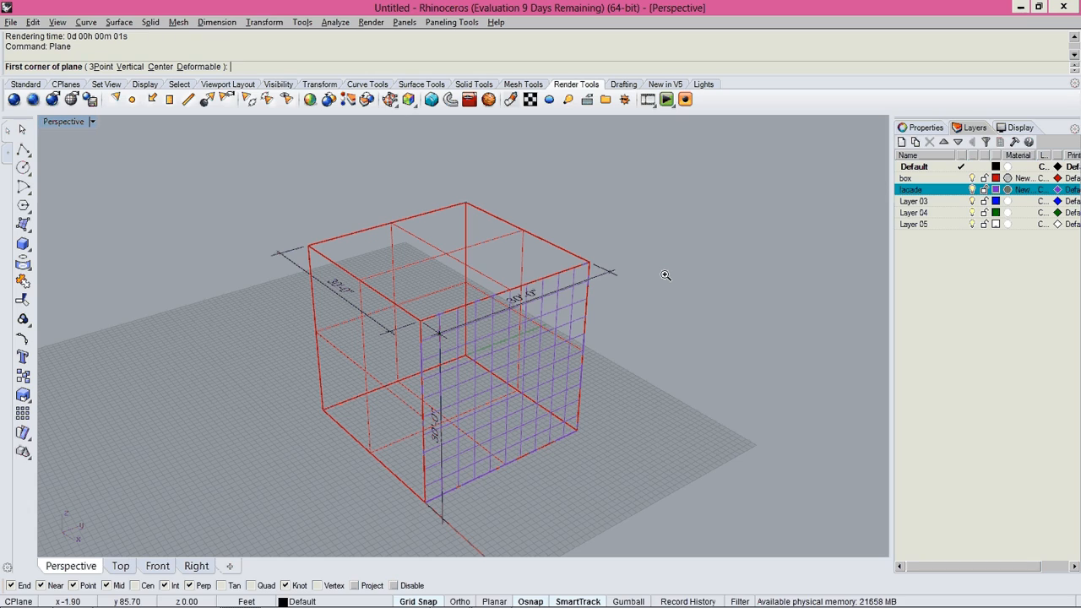
{"action": "scroll", "coordinate": [666, 274], "scroll_direction": "down", "scroll_amount": 10}
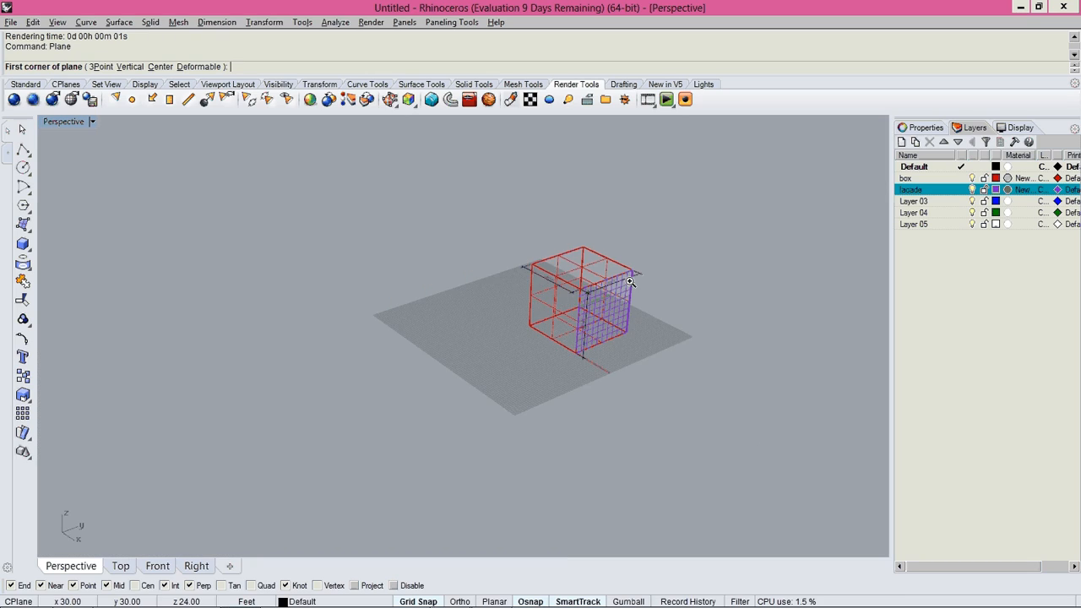
{"action": "left_click", "coordinate": [607, 181]}
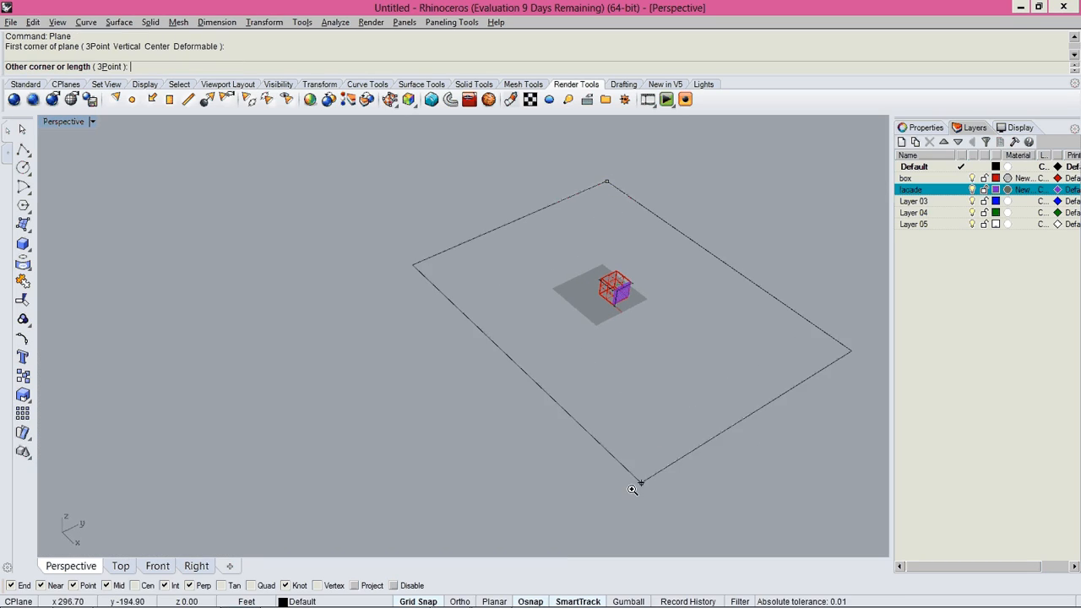
{"action": "left_click", "coordinate": [633, 490]}
{"action": "scroll", "coordinate": [724, 245], "scroll_direction": "up", "scroll_amount": 4}
Move the ground plane horizontally so the cube stands within its rear quarter, and deselect it
{"action": "left_click", "coordinate": [739, 263]}
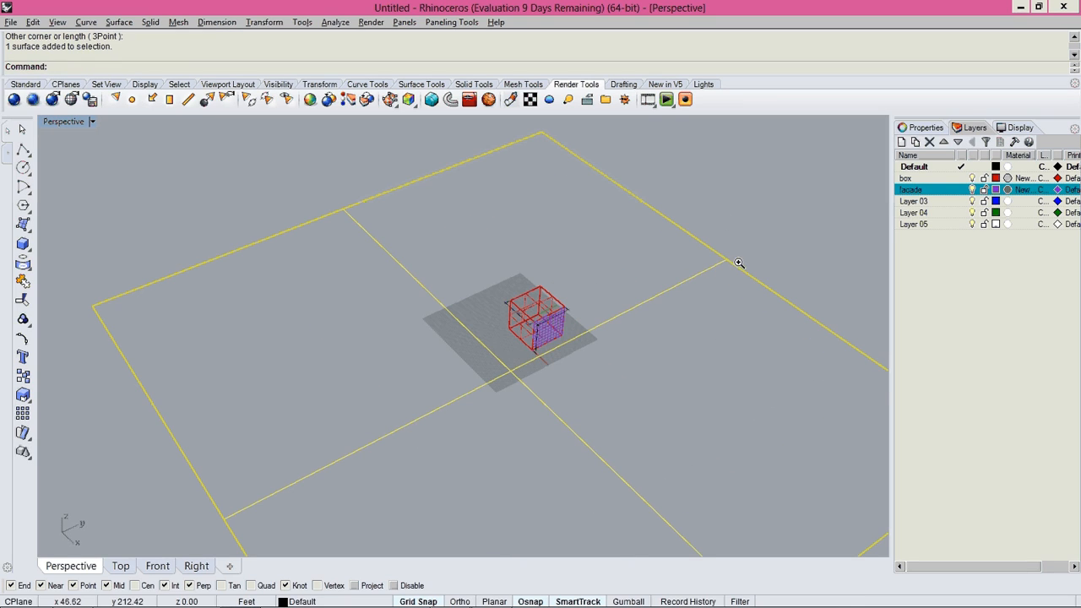
{"action": "scroll", "coordinate": [606, 276], "scroll_direction": "down", "scroll_amount": 2}
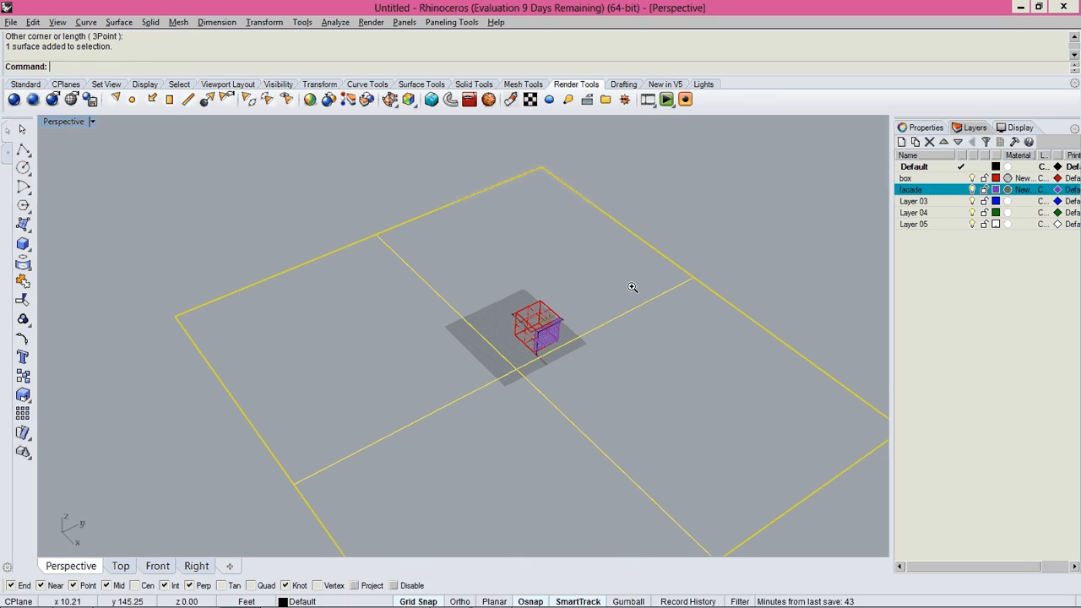
{"action": "type", "text": "m"}
{"action": "key", "text": "Return"}
{"action": "left_click", "coordinate": [667, 200]}
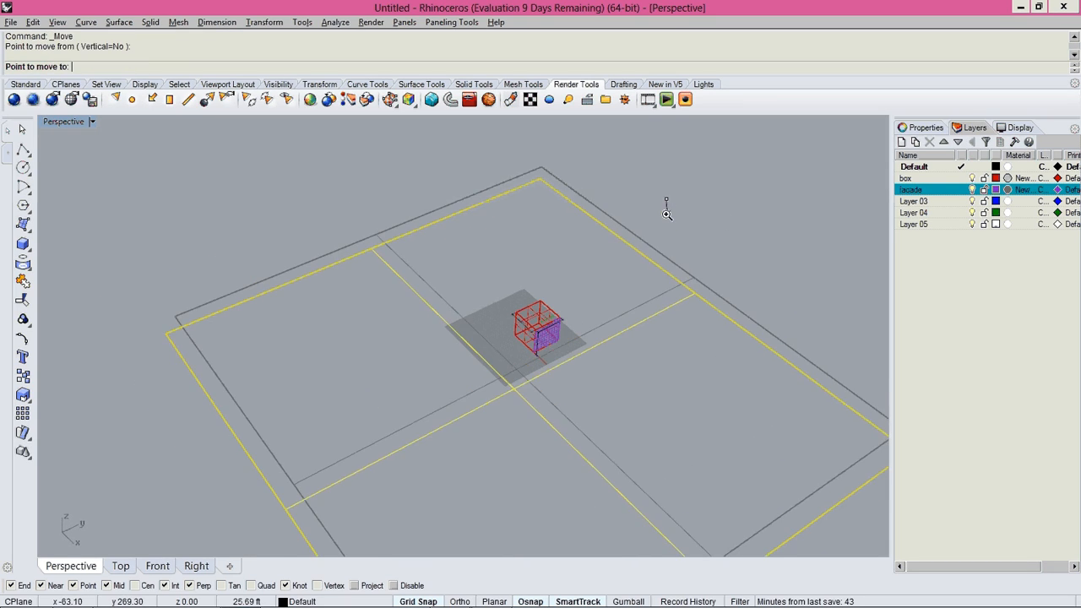
{"action": "left_click", "coordinate": [681, 259]}
{"action": "right_click_drag", "start_coordinate": [577, 390], "coordinate": [537, 371]}
{"action": "left_click", "coordinate": [694, 293]}
{"action": "right_click_drag", "start_coordinate": [672, 351], "coordinate": [648, 396]}
{"action": "scroll", "coordinate": [648, 396], "scroll_direction": "up", "scroll_amount": 2}
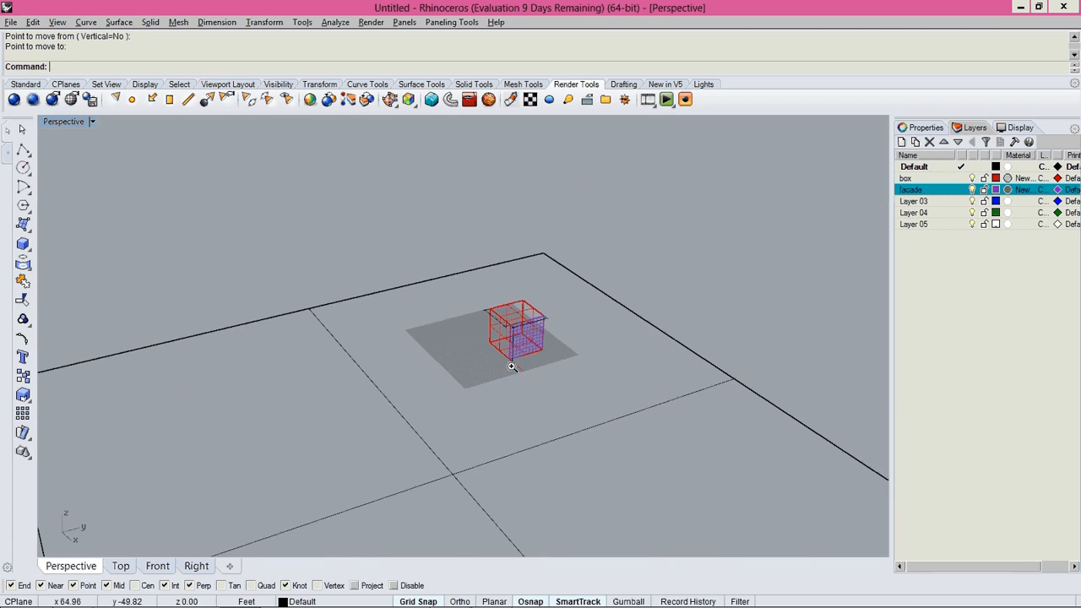
{"action": "scroll", "coordinate": [612, 314], "scroll_direction": "up", "scroll_amount": 1}
{"action": "scroll", "coordinate": [560, 343], "scroll_direction": "up", "scroll_amount": 6}
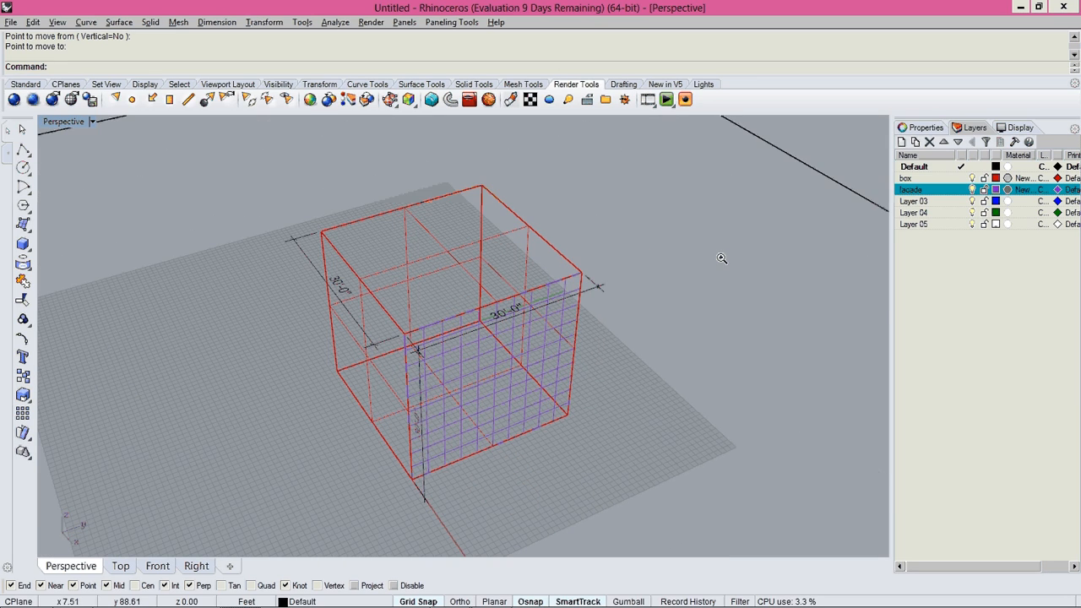
Set the Perspective viewport's projection to Parallel
{"action": "scroll", "coordinate": [652, 354], "scroll_direction": "down", "scroll_amount": 13}
{"action": "right_click_drag", "start_coordinate": [722, 276], "coordinate": [608, 321], "text": "shift"}
{"action": "scroll", "coordinate": [612, 278], "scroll_direction": "down", "scroll_amount": 3}
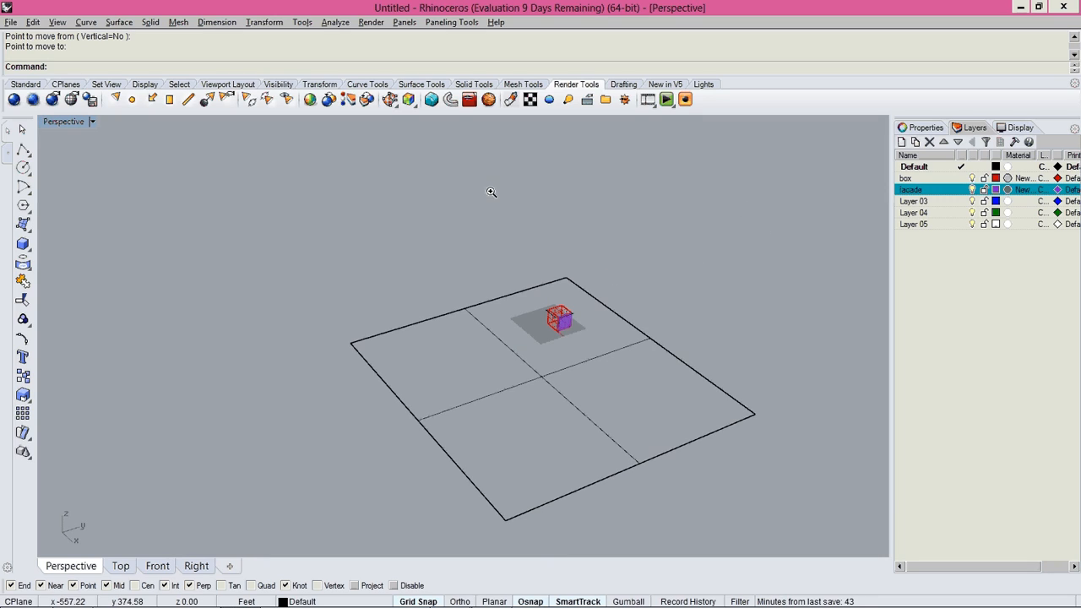
{"action": "right_click_drag", "start_coordinate": [624, 258], "coordinate": [577, 268], "text": "shift"}
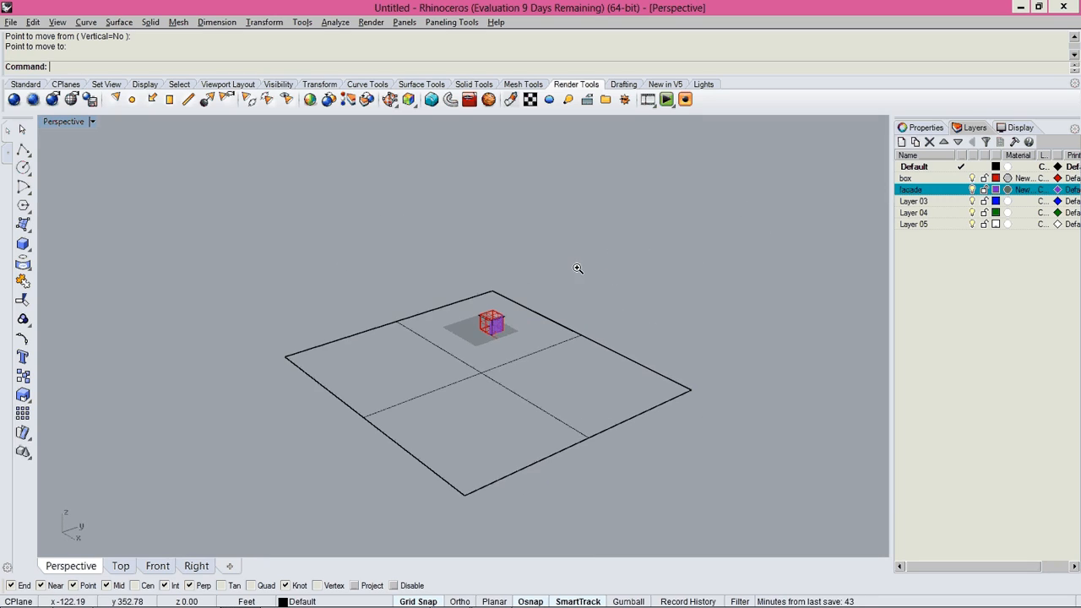
{"action": "left_click", "coordinate": [921, 129]}
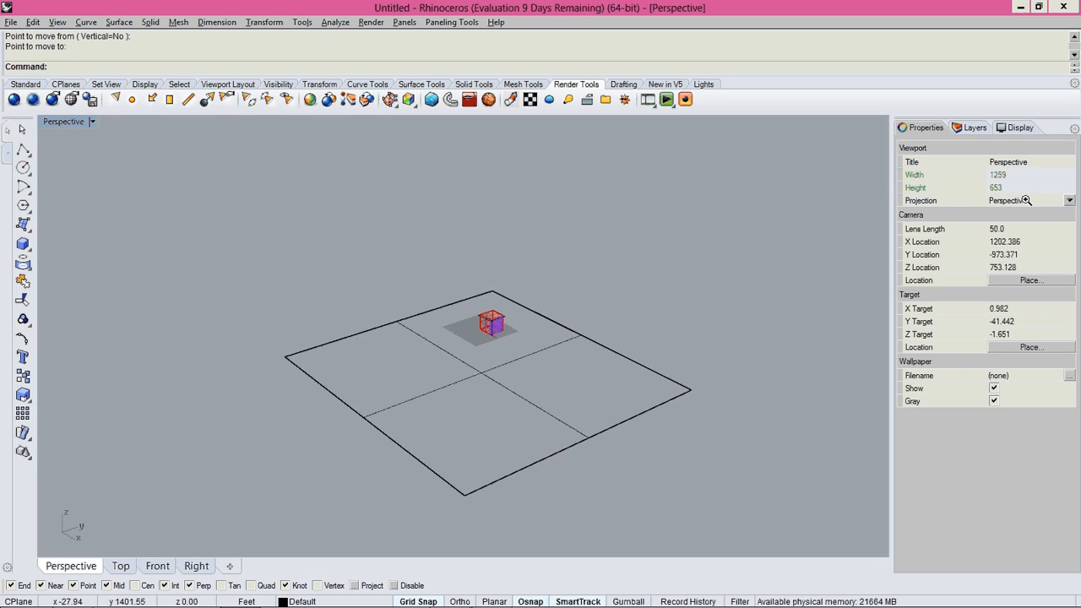
{"action": "left_click", "coordinate": [1070, 201]}
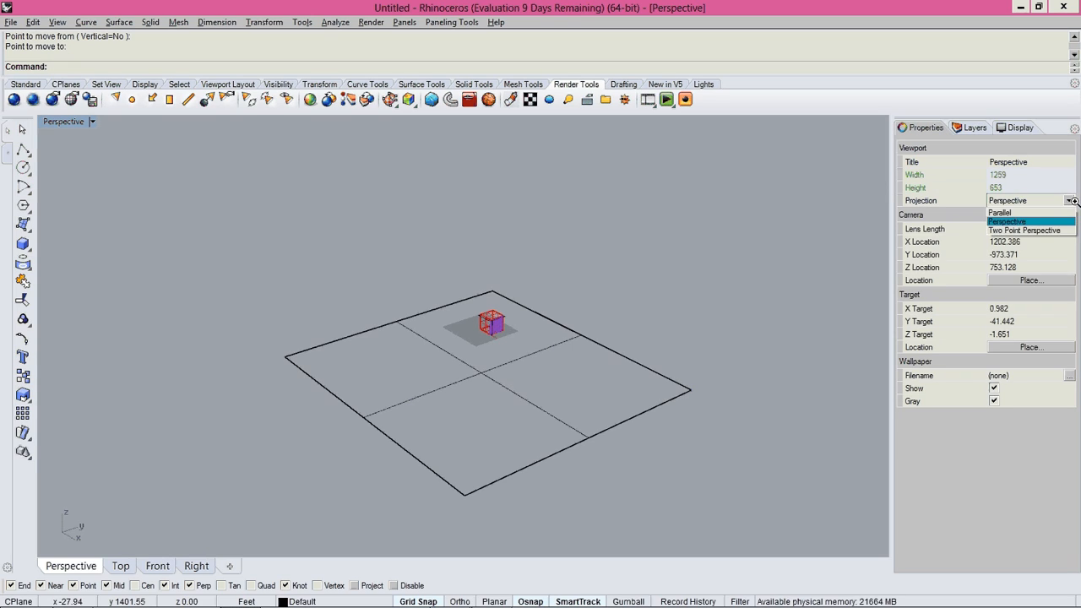
{"action": "left_click", "coordinate": [1001, 212]}
{"action": "right_click_drag", "start_coordinate": [633, 295], "coordinate": [477, 336]}
{"action": "scroll", "coordinate": [478, 336], "scroll_direction": "up", "scroll_amount": 12}
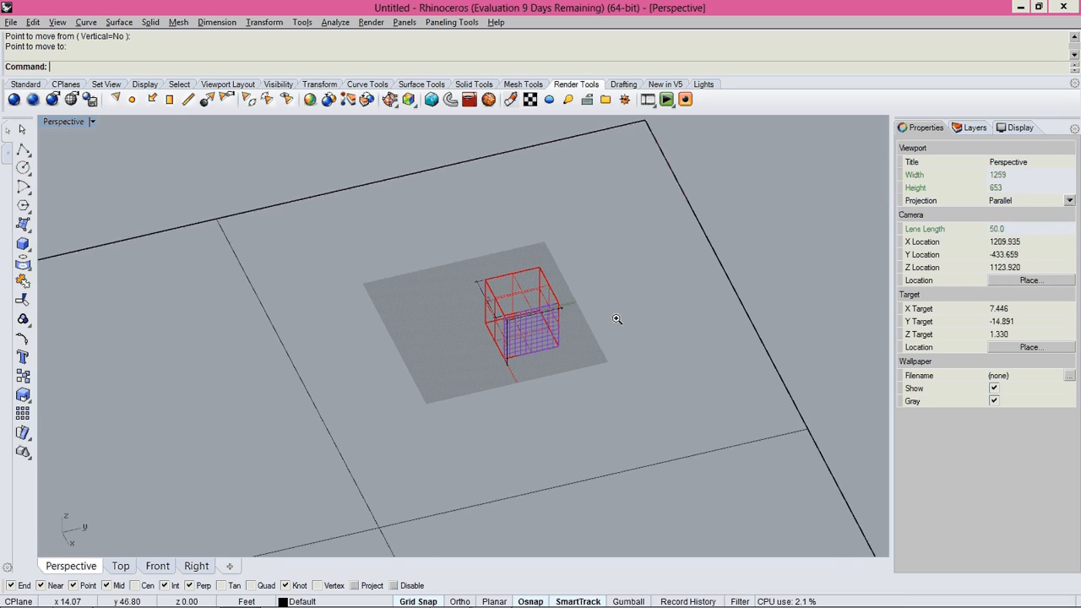
Save a close three-quarter view of the whole cube as the named view myView1
{"action": "mouse_move", "coordinate": [602, 331]}
{"action": "right_mouse_down"}
{"action": "mouse_move", "coordinate": [668, 313]}
{"action": "mouse_move", "coordinate": [595, 318]}
{"action": "right_mouse_up"}
{"action": "scroll", "coordinate": [502, 362], "scroll_direction": "up", "scroll_amount": 10}
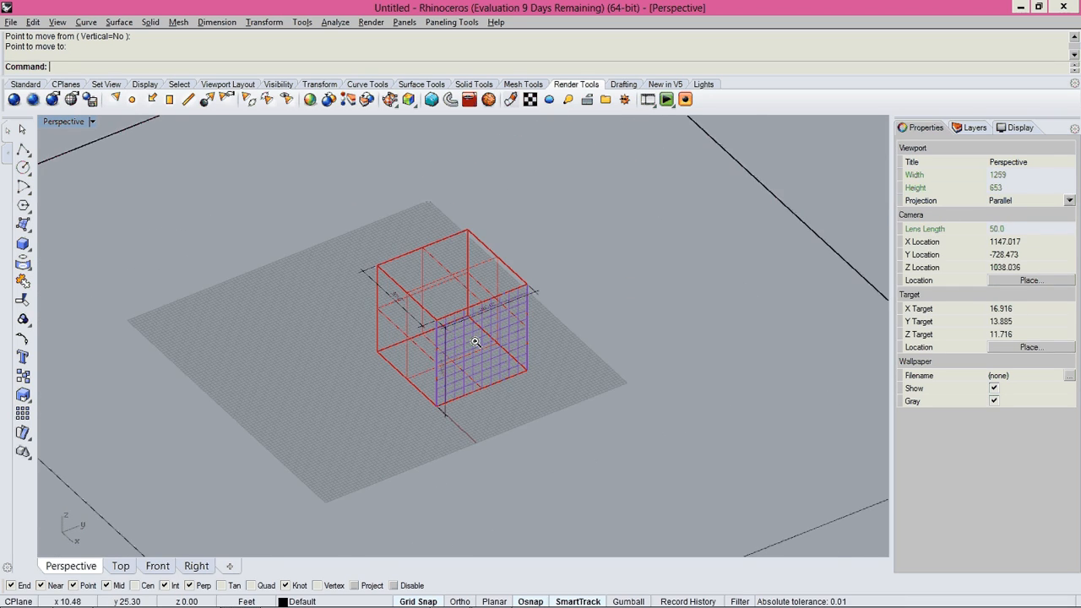
{"action": "mouse_move", "coordinate": [503, 363]}
{"action": "right_mouse_down"}
{"action": "mouse_move", "coordinate": [484, 360]}
{"action": "mouse_move", "coordinate": [496, 355]}
{"action": "right_mouse_up"}
{"action": "scroll", "coordinate": [498, 357], "scroll_direction": "up", "scroll_amount": 2}
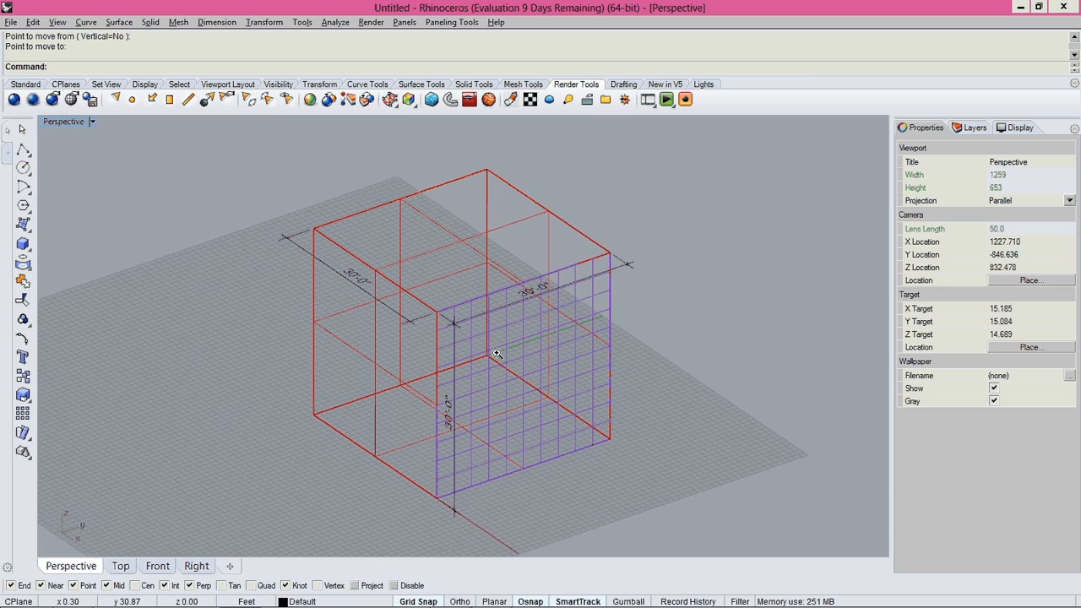
{"action": "scroll", "coordinate": [500, 360], "scroll_direction": "up", "scroll_amount": 1}
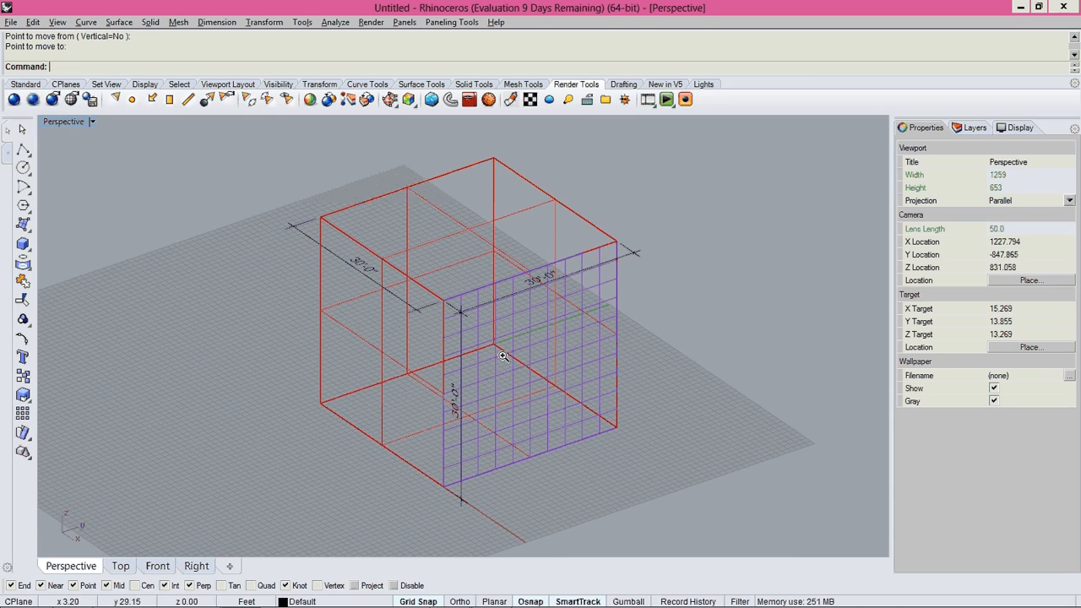
{"action": "scroll", "coordinate": [508, 363], "scroll_direction": "up", "scroll_amount": 1}
{"action": "scroll", "coordinate": [510, 359], "scroll_direction": "down", "scroll_amount": 1}
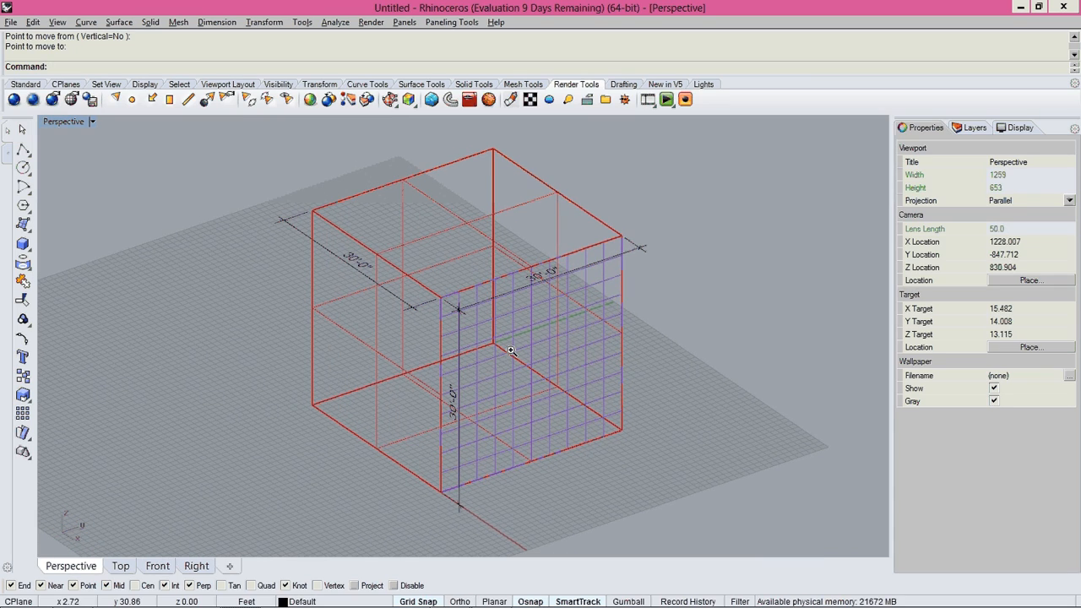
{"action": "right_click_drag", "start_coordinate": [510, 352], "coordinate": [515, 358], "text": "shift"}
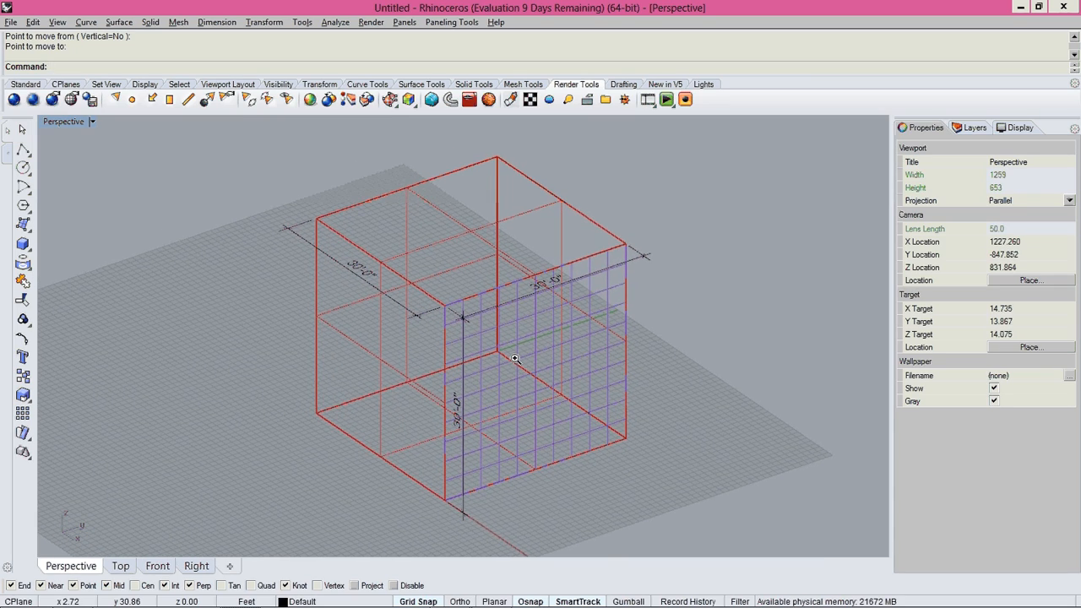
{"action": "left_click", "coordinate": [64, 122]}
{"action": "mouse_move", "coordinate": [118, 341]}
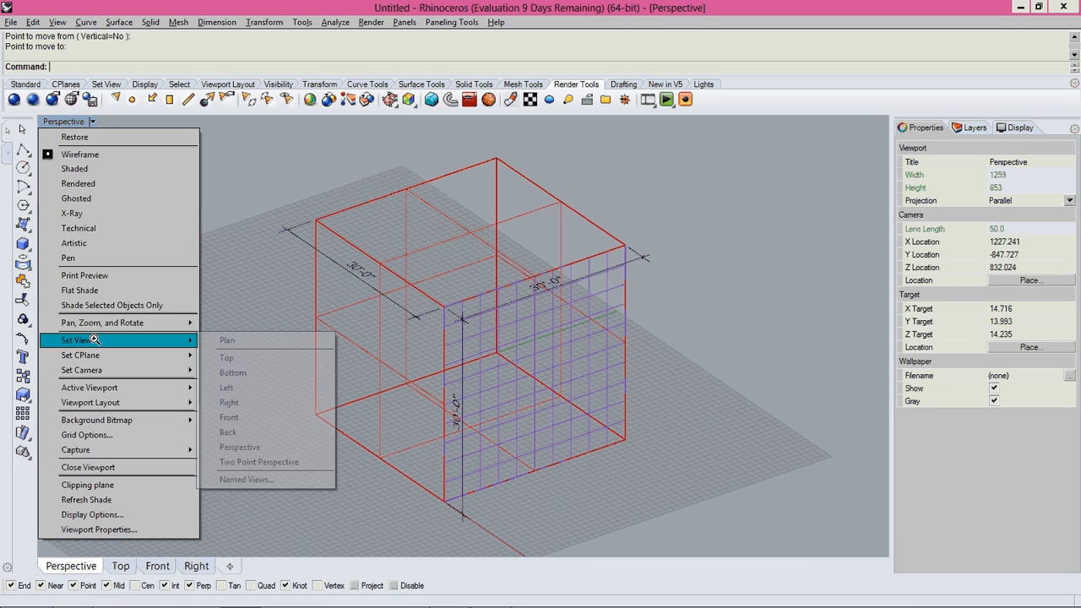
{"action": "left_click", "coordinate": [252, 479]}
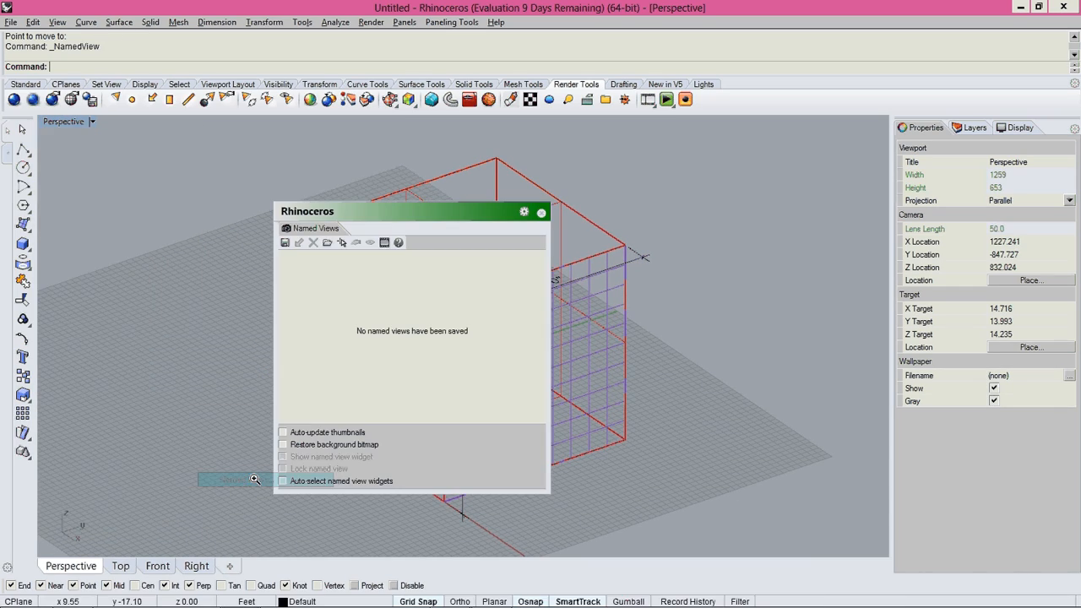
{"action": "left_click_drag", "start_coordinate": [414, 215], "coordinate": [555, 181]}
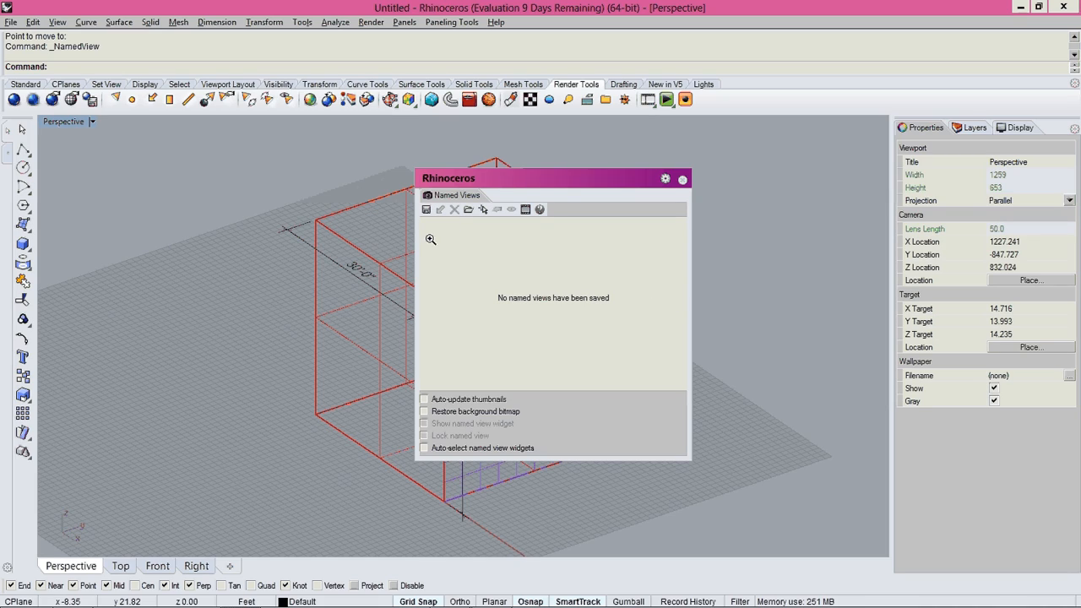
{"action": "left_click", "coordinate": [427, 209]}
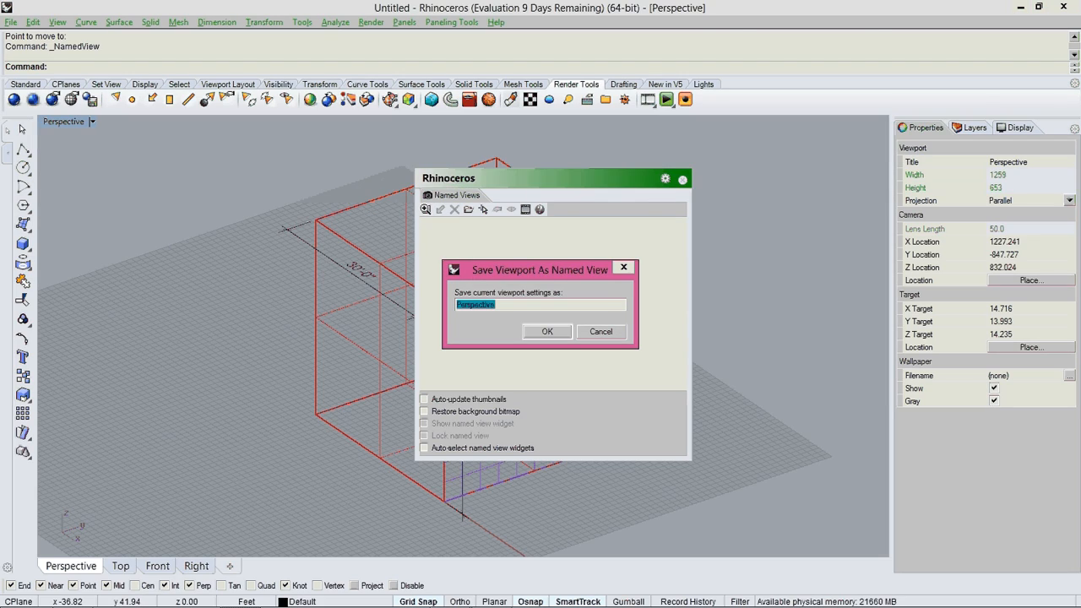
{"action": "type", "text": "myView1"}
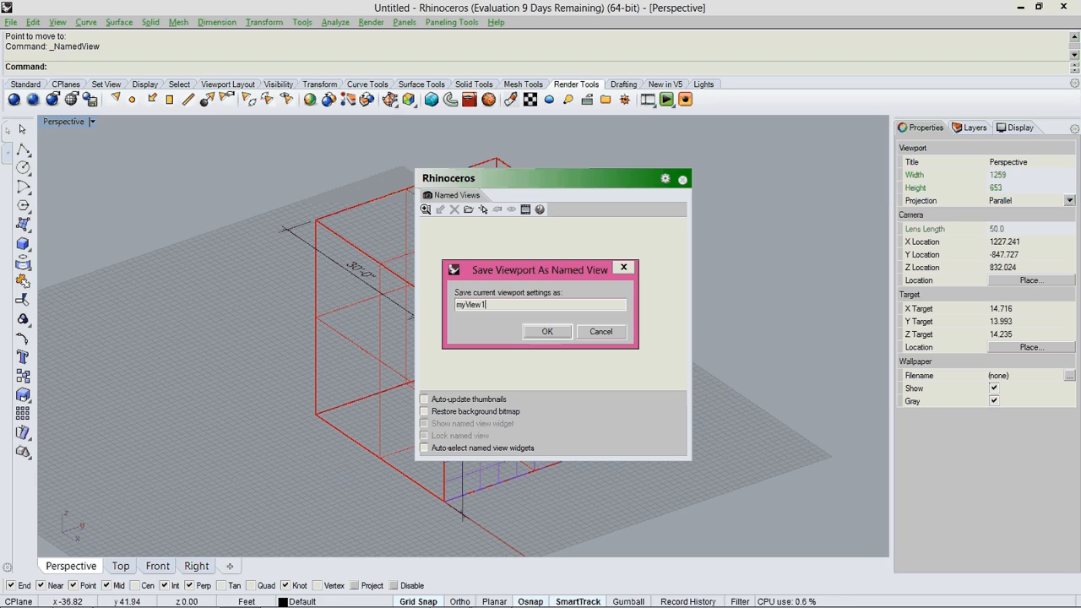
{"action": "left_click", "coordinate": [548, 331]}
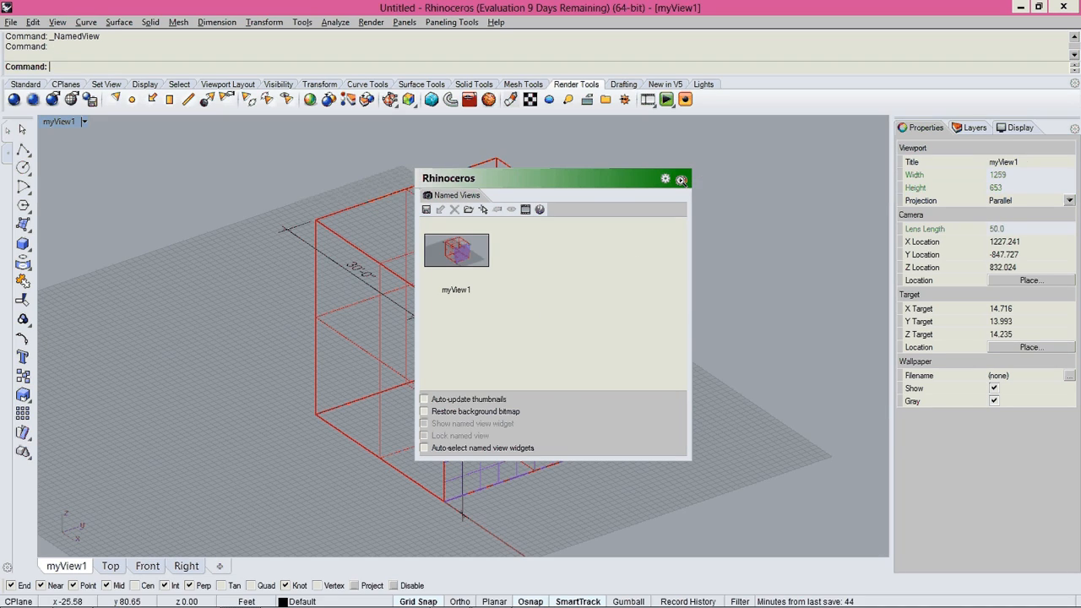
{"action": "left_click", "coordinate": [683, 179]}
Change the view to a distant one and restore the named view myView1
{"action": "scroll", "coordinate": [714, 286], "scroll_direction": "down", "scroll_amount": 10}
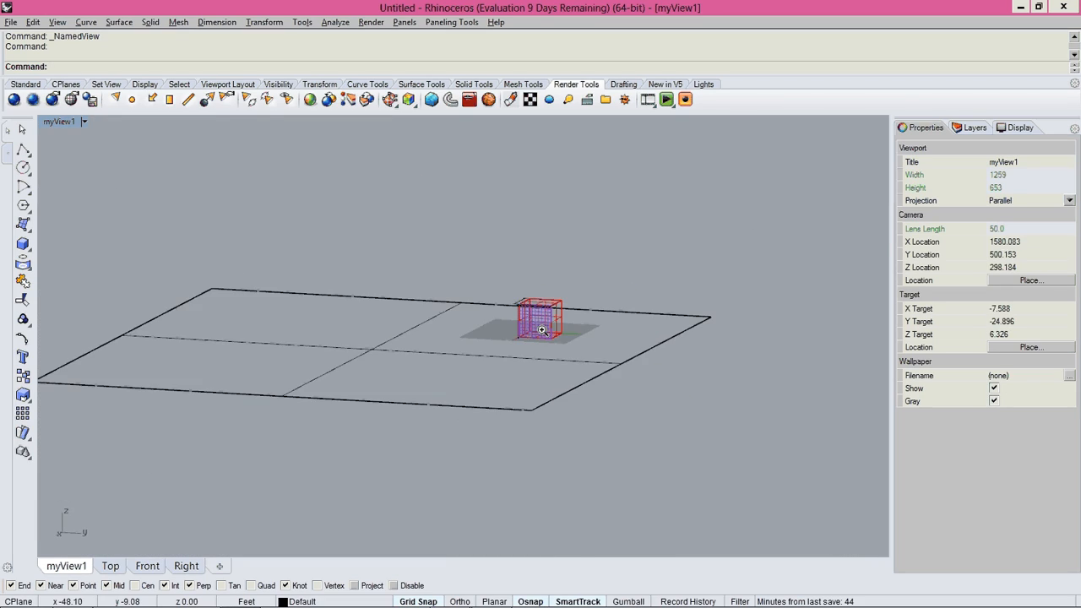
{"action": "left_click", "coordinate": [66, 121]}
{"action": "mouse_move", "coordinate": [93, 341]}
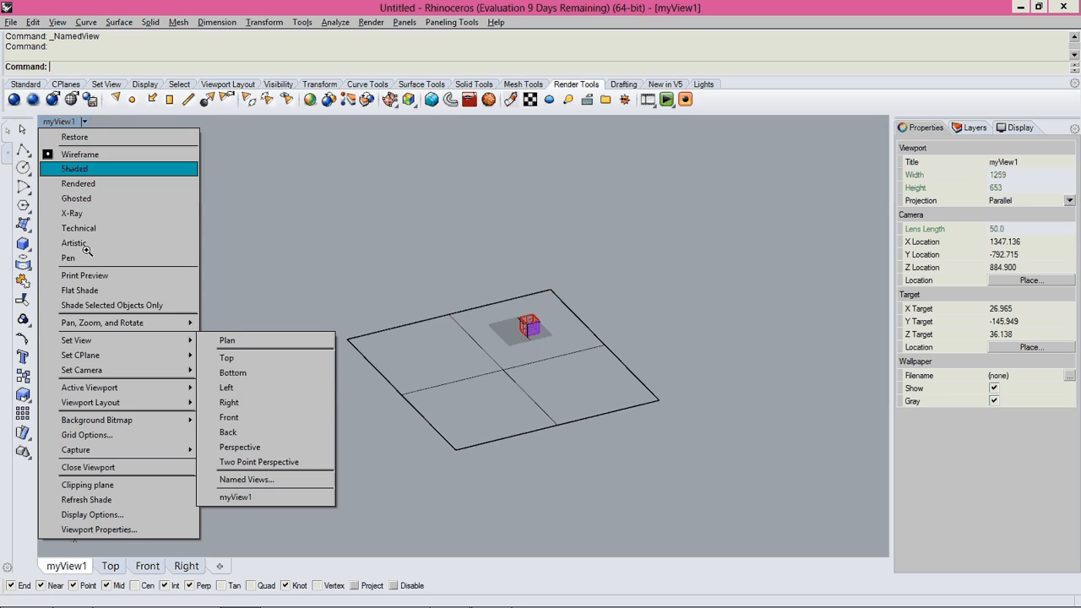
{"action": "left_click", "coordinate": [247, 497]}
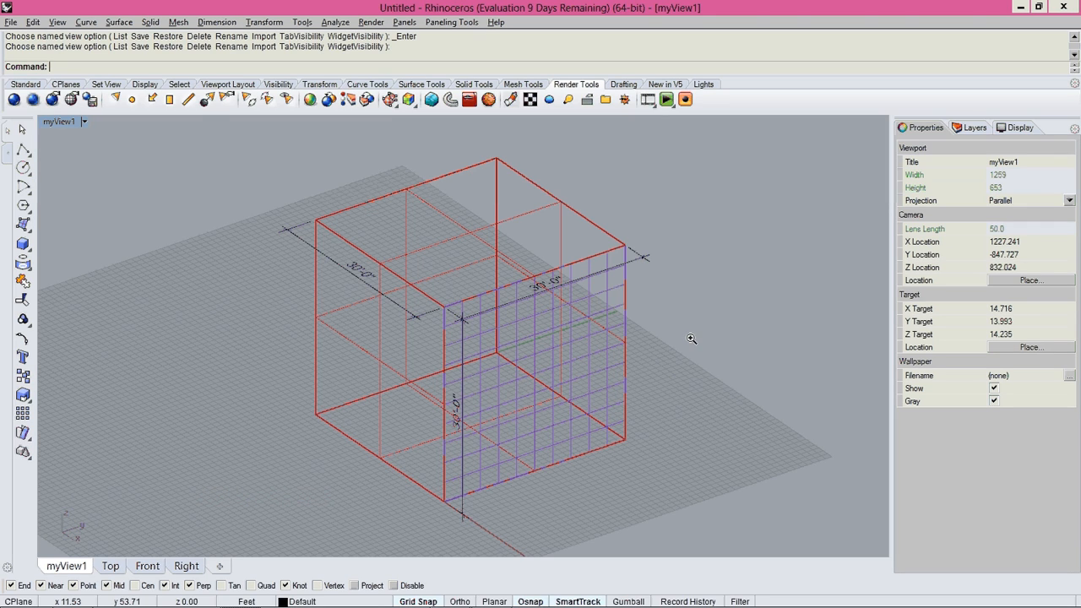
Add a directional light in the Front view, shining from high on the cube's +X side diagonally down toward the cube
{"action": "scroll", "coordinate": [717, 346], "scroll_direction": "down", "scroll_amount": 10}
{"action": "mouse_move", "coordinate": [648, 369]}
{"action": "right_mouse_down"}
{"action": "mouse_move", "coordinate": [632, 359]}
{"action": "mouse_move", "coordinate": [641, 374]}
{"action": "right_mouse_up"}
{"action": "key", "text": "ctrl+F1"}
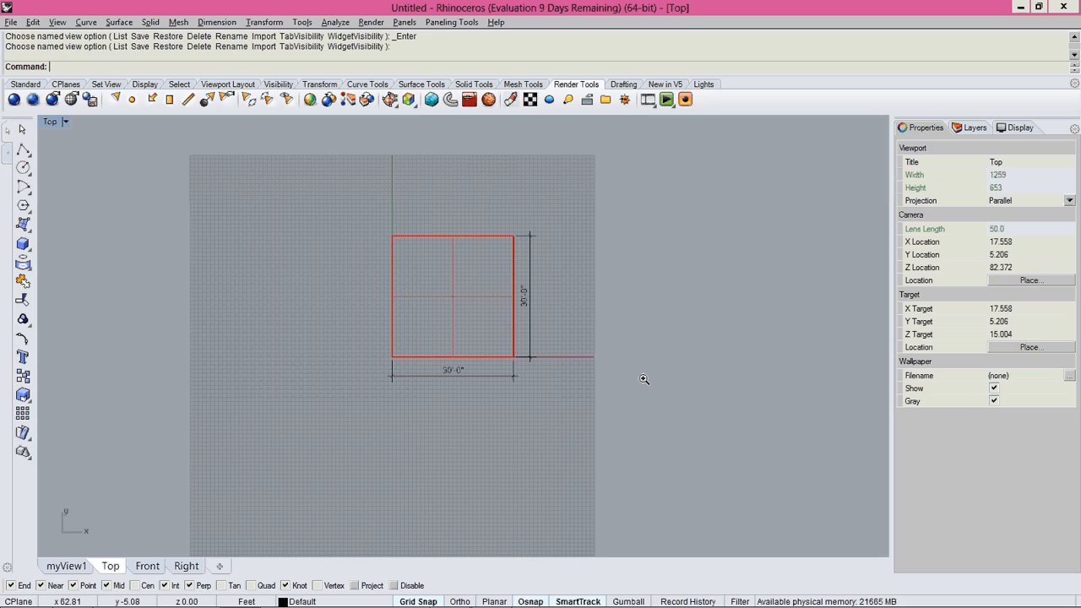
{"action": "scroll", "coordinate": [638, 378], "scroll_direction": "down", "scroll_amount": 5}
{"action": "key", "text": "ctrl+F2"}
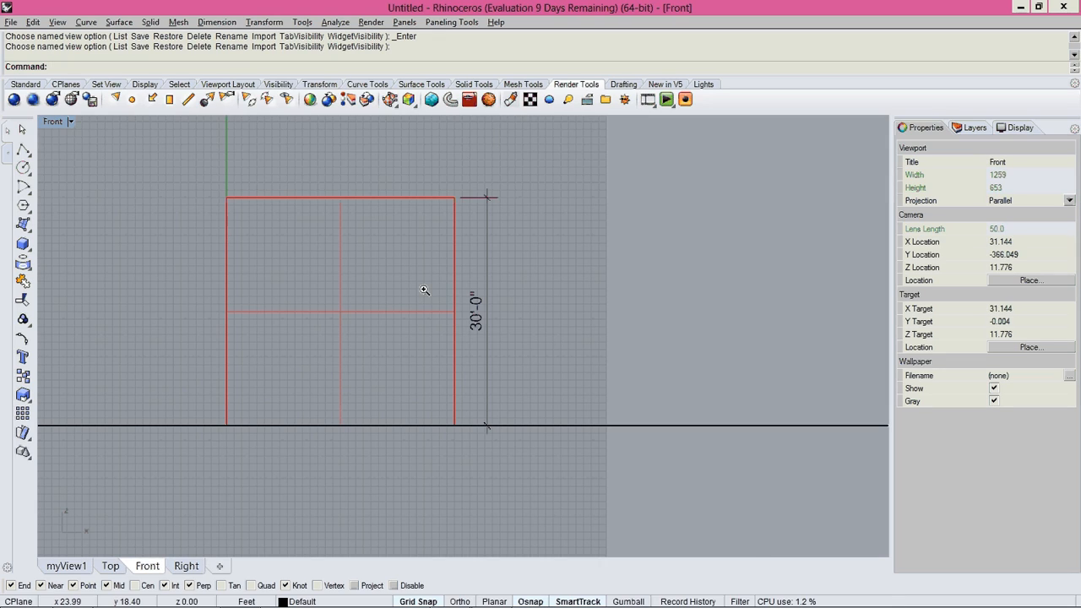
{"action": "scroll", "coordinate": [424, 290], "scroll_direction": "down", "scroll_amount": 20}
{"action": "right_click_drag", "start_coordinate": [554, 219], "coordinate": [461, 263]}
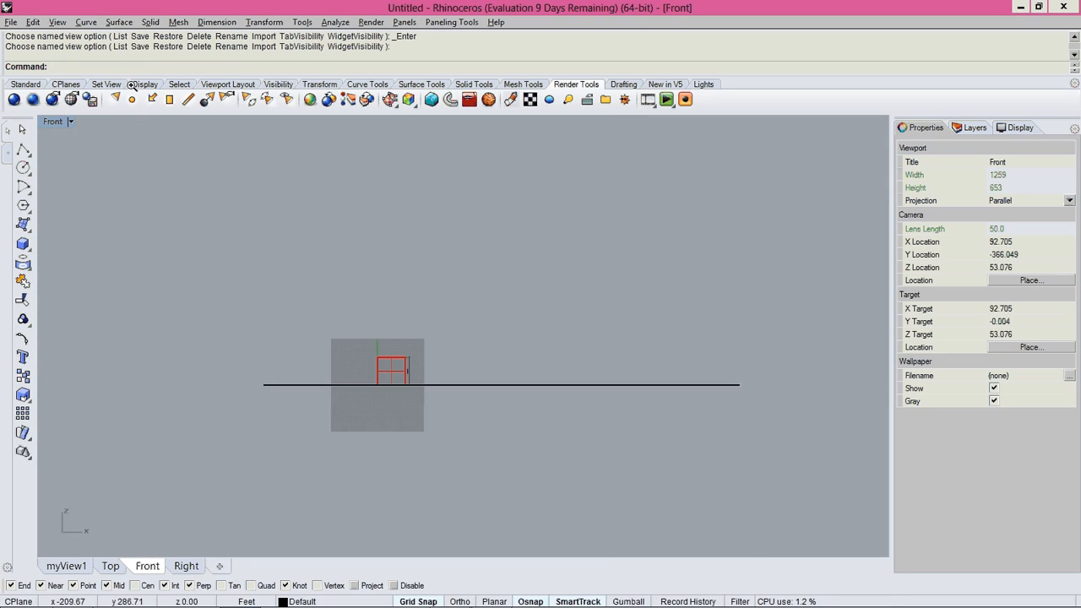
{"action": "left_click", "coordinate": [153, 99]}
{"action": "scroll", "coordinate": [423, 379], "scroll_direction": "down", "scroll_amount": 3}
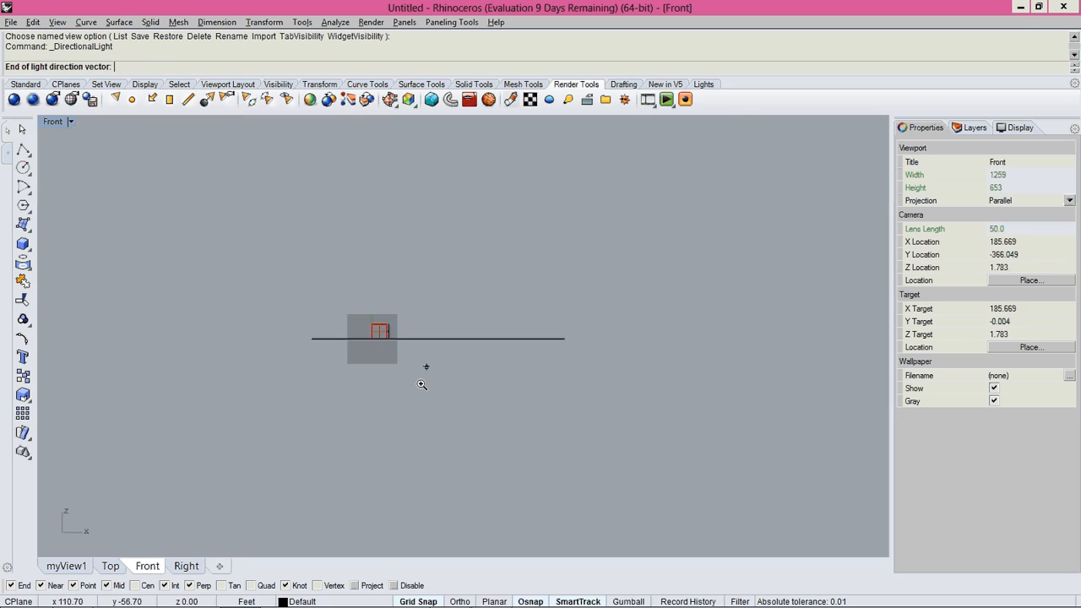
{"action": "right_click_drag", "start_coordinate": [423, 380], "coordinate": [362, 458]}
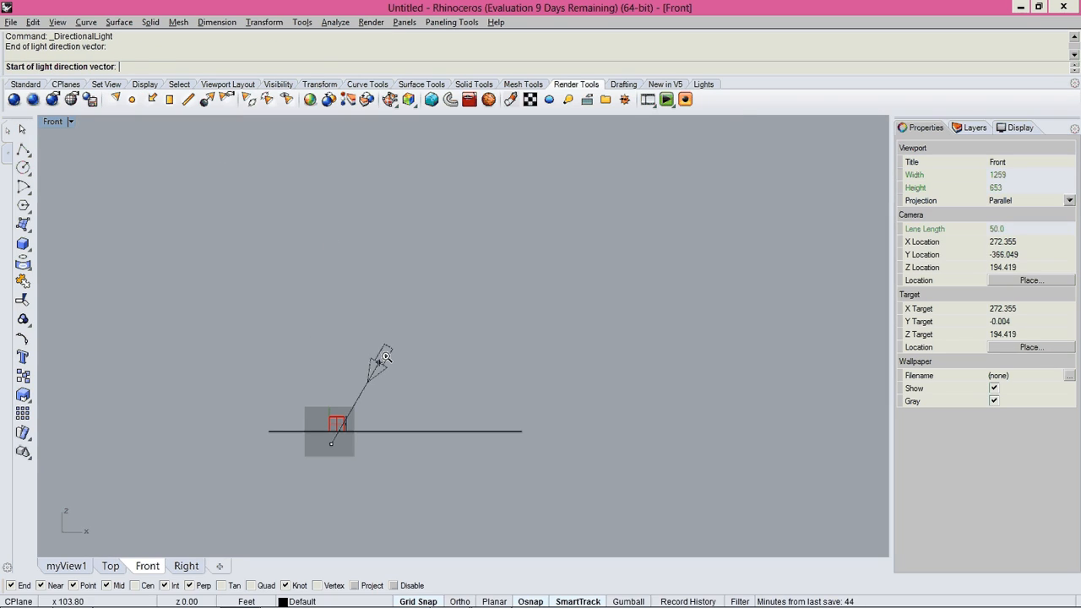
{"action": "left_click", "coordinate": [497, 189]}
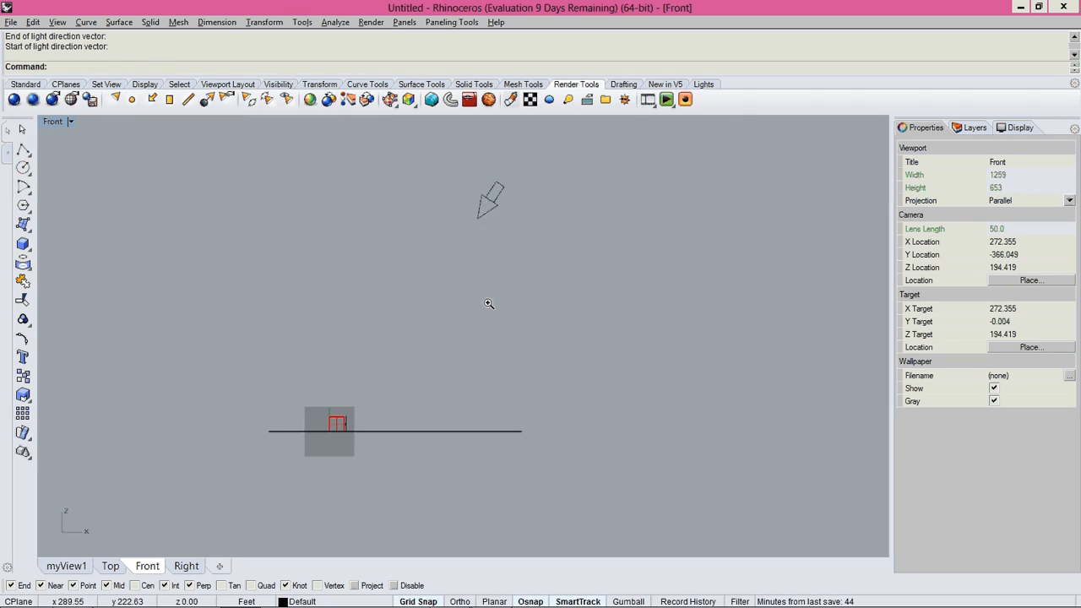
Examine the directional light's position relative to the cube and ground plane in the Front, Right and myView1 viewports
{"action": "right_click_drag", "start_coordinate": [486, 292], "coordinate": [482, 346]}
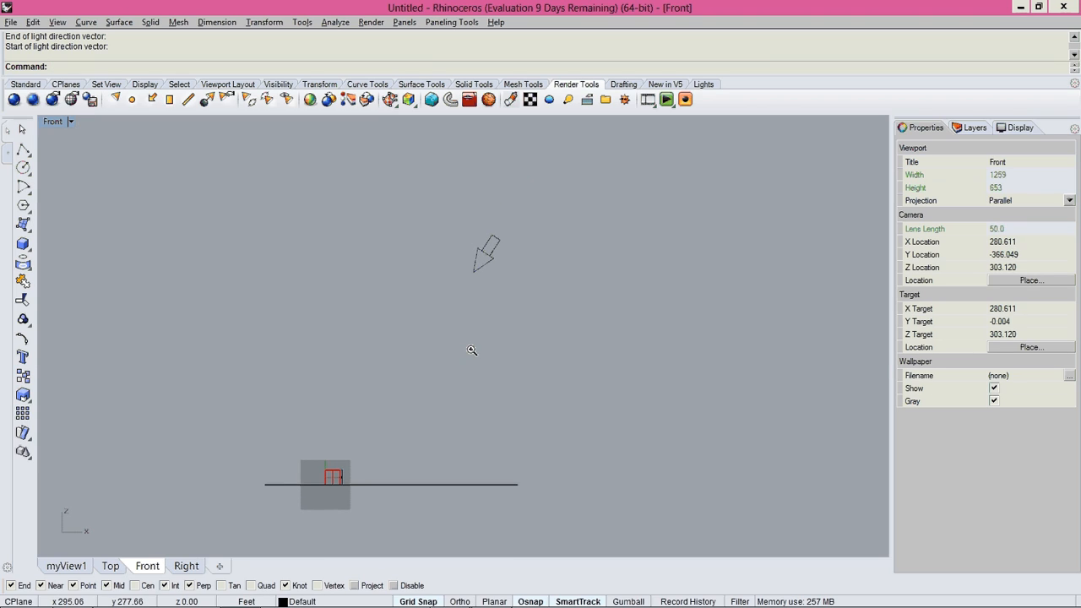
{"action": "scroll", "coordinate": [472, 351], "scroll_direction": "down", "scroll_amount": 5}
{"action": "key", "text": "ctrl+Tab"}
{"action": "scroll", "coordinate": [471, 354], "scroll_direction": "down", "scroll_amount": 7}
{"action": "scroll", "coordinate": [545, 329], "scroll_direction": "down", "scroll_amount": 14}
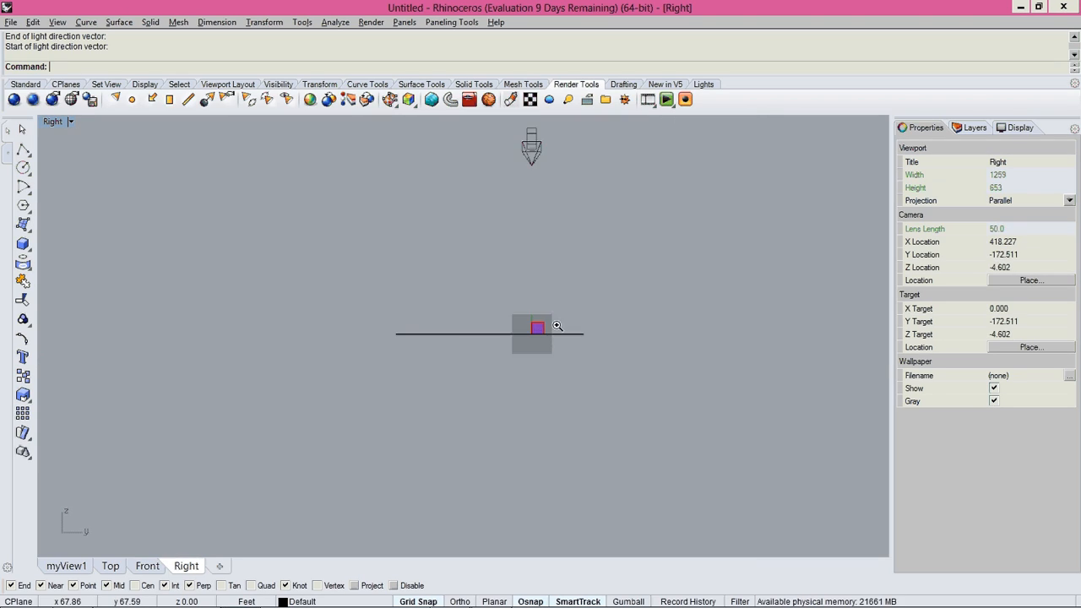
{"action": "right_click_drag", "start_coordinate": [558, 326], "coordinate": [532, 448]}
{"action": "key", "text": "ctrl+Tab"}
{"action": "scroll", "coordinate": [547, 373], "scroll_direction": "down", "scroll_amount": 6}
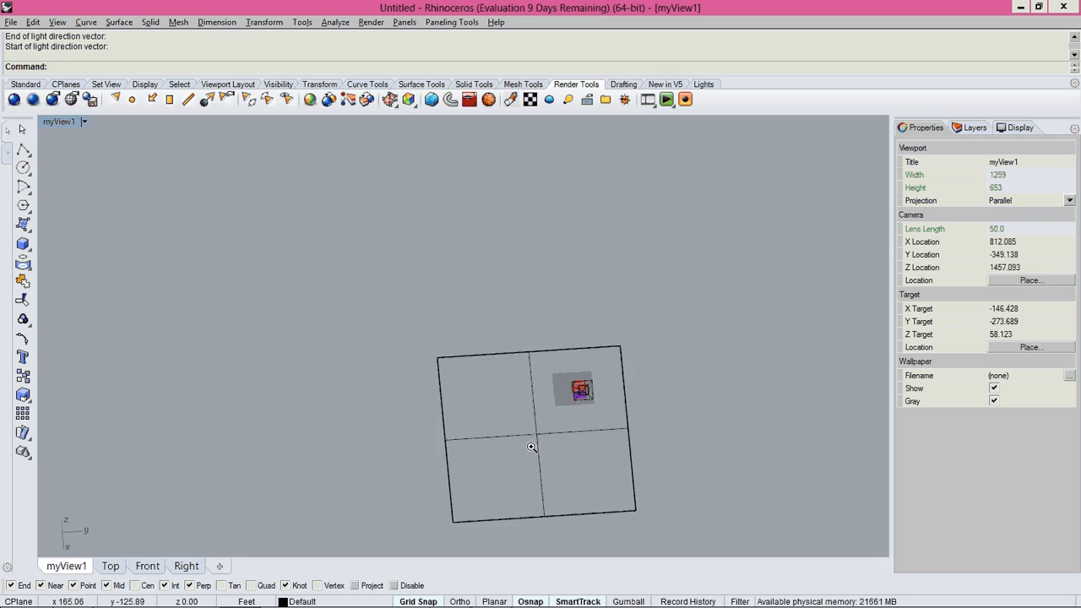
Rotate the directional light in the Top view by about 216° around a point beside the cube's +X side
{"action": "key", "text": "ctrl+Tab"}
{"action": "scroll", "coordinate": [583, 422], "scroll_direction": "down", "scroll_amount": 8}
{"action": "scroll", "coordinate": [640, 393], "scroll_direction": "down", "scroll_amount": 1}
{"action": "left_click", "coordinate": [644, 391]}
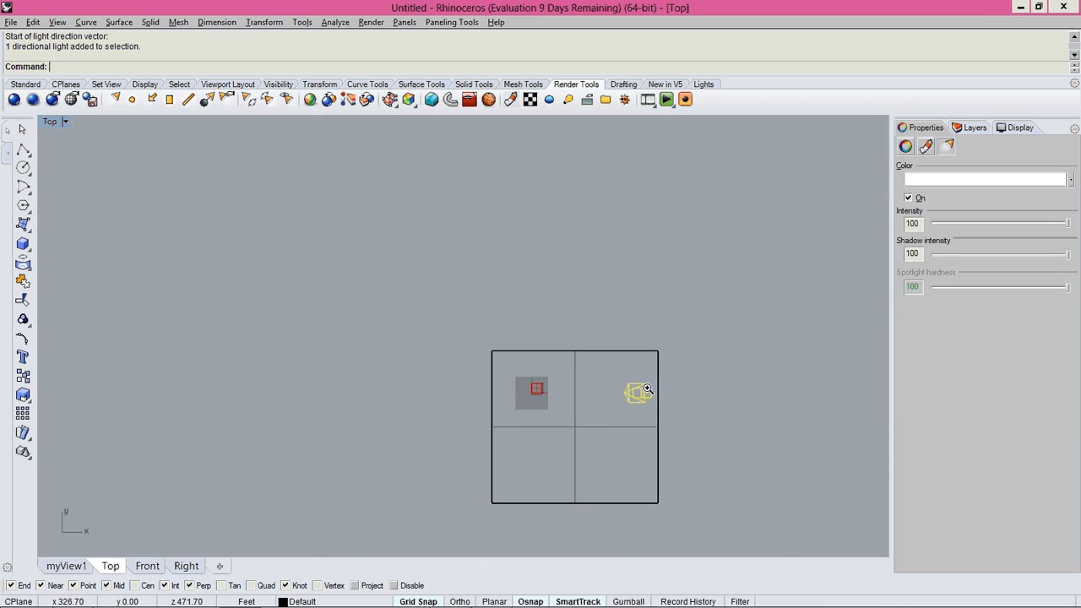
{"action": "type", "text": "Rotate"}
{"action": "key", "text": "Return"}
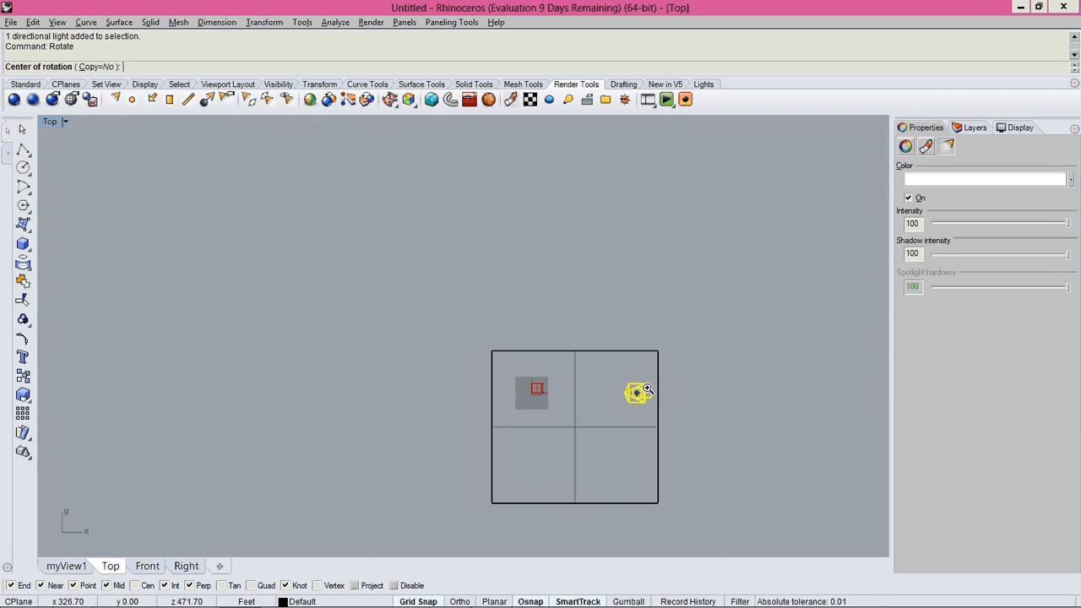
{"action": "left_click", "coordinate": [542, 391]}
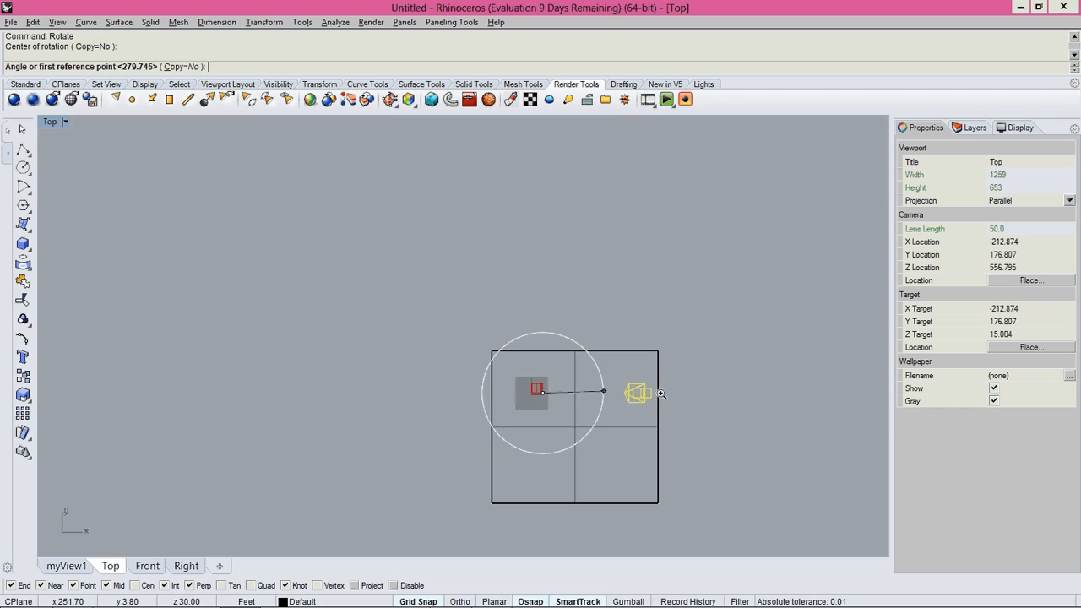
{"action": "left_click", "coordinate": [727, 391]}
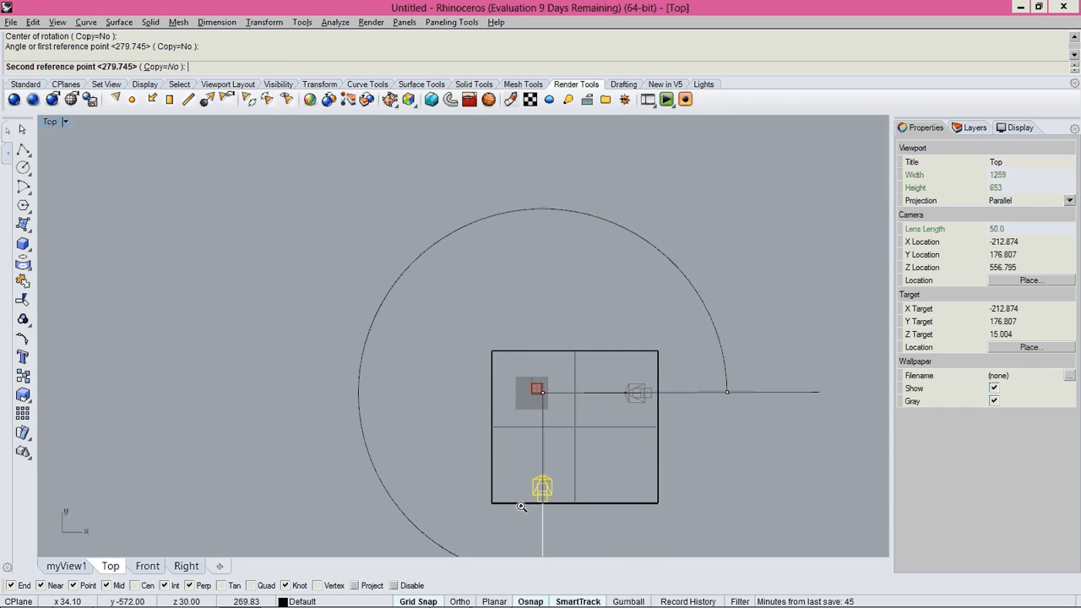
{"action": "left_click", "coordinate": [438, 470]}
Inspect the rotated light against the cube and ground plane in the Top, Right and myView1 viewports, and deselect it
{"action": "scroll", "coordinate": [509, 440], "scroll_direction": "up", "scroll_amount": 8}
{"action": "scroll", "coordinate": [573, 346], "scroll_direction": "up", "scroll_amount": 8}
{"action": "scroll", "coordinate": [636, 306], "scroll_direction": "down", "scroll_amount": 2}
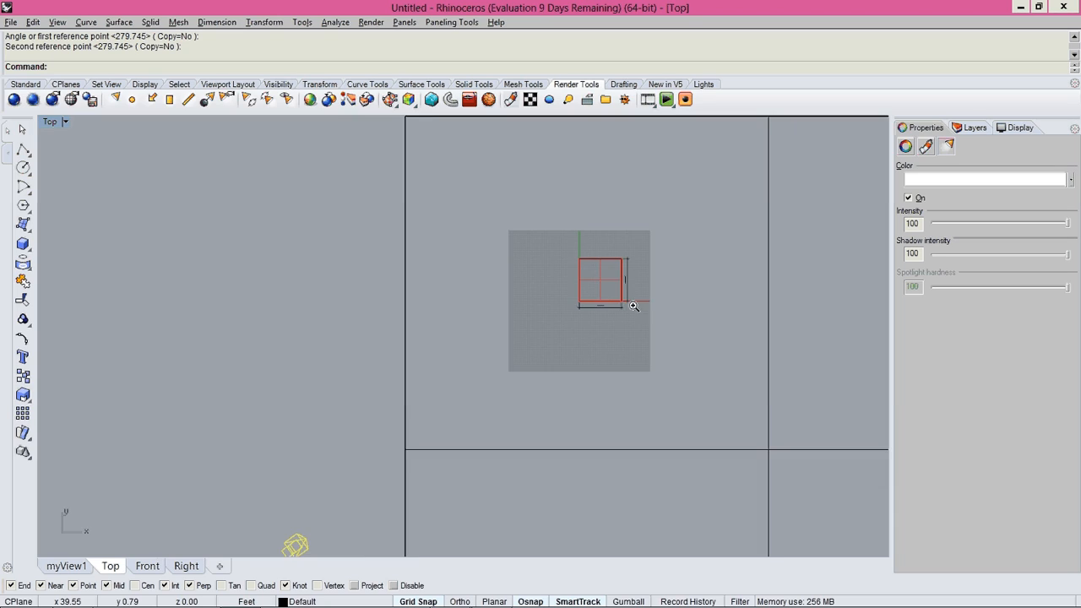
{"action": "key", "text": "ctrl+Tab"}
{"action": "key", "text": "ctrl+Tab"}
{"action": "key", "text": "ctrl+Tab"}
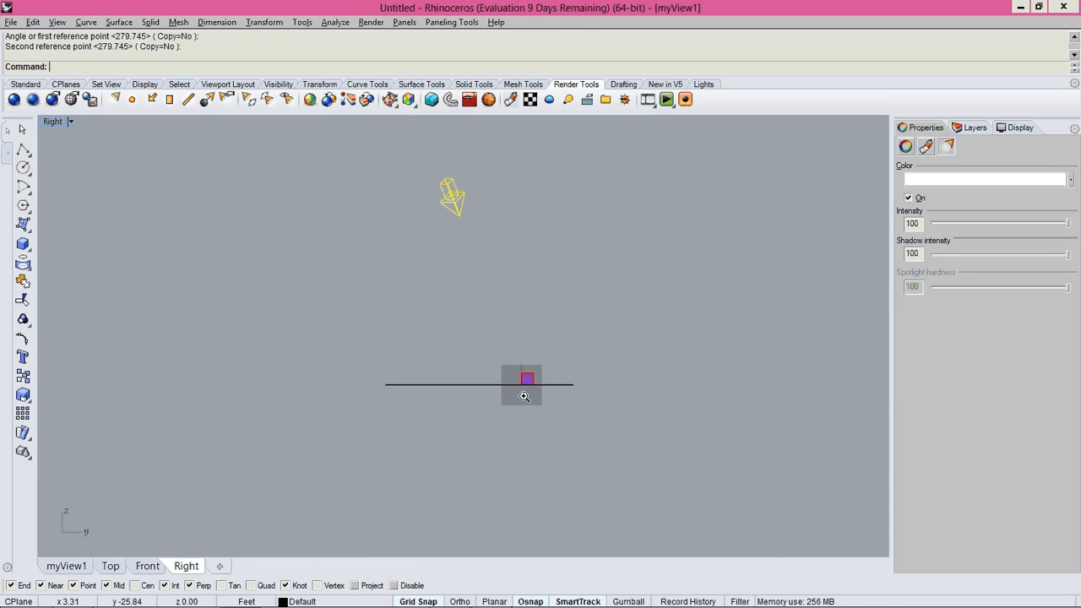
{"action": "right_click_drag", "start_coordinate": [590, 401], "coordinate": [545, 442]}
{"action": "scroll", "coordinate": [593, 392], "scroll_direction": "down", "scroll_amount": 6}
{"action": "key", "text": "Escape"}
{"action": "right_click_drag", "start_coordinate": [237, 292], "coordinate": [236, 269]}
{"action": "right_click_drag", "start_coordinate": [236, 269], "coordinate": [222, 218], "text": "shift"}
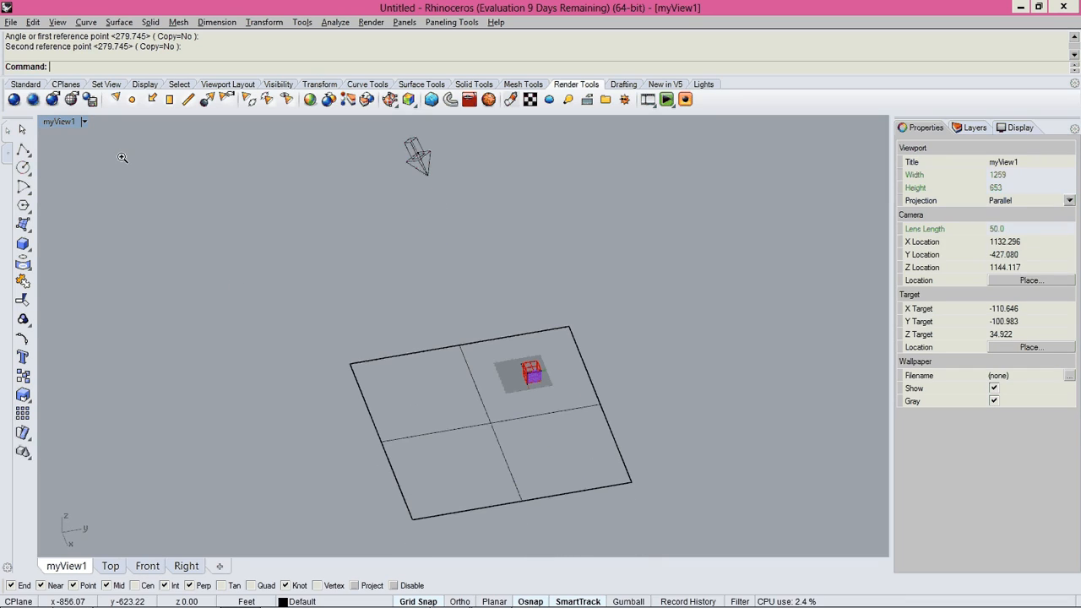
{"action": "right_click_drag", "start_coordinate": [386, 341], "coordinate": [389, 279], "text": "shift"}
{"action": "right_click_drag", "start_coordinate": [389, 279], "coordinate": [415, 278]}
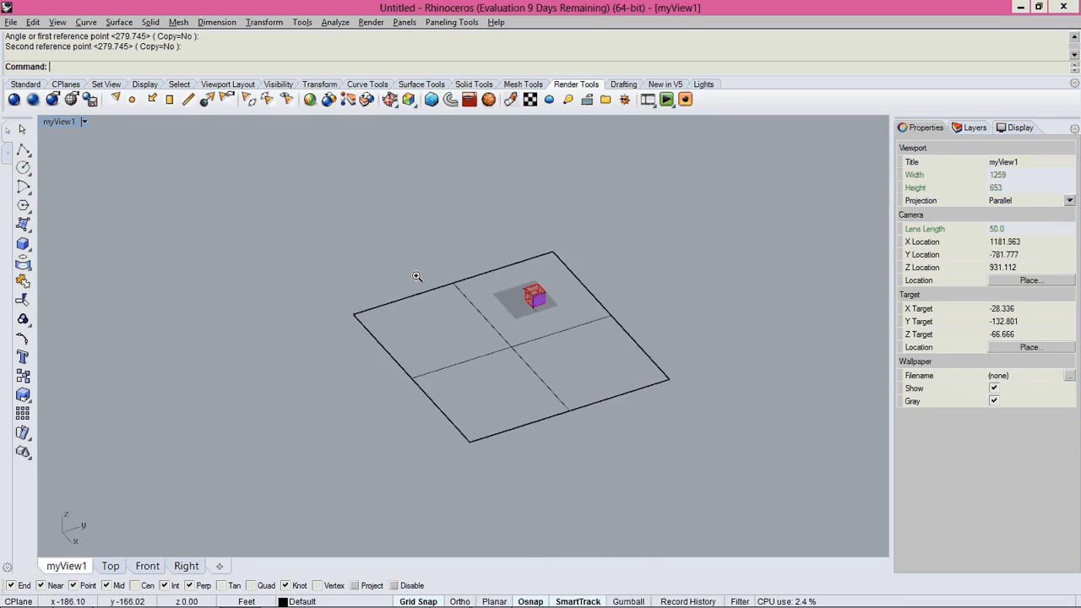
{"action": "scroll", "coordinate": [565, 280], "scroll_direction": "up", "scroll_amount": 6}
{"action": "scroll", "coordinate": [560, 285], "scroll_direction": "down", "scroll_amount": 6}
{"action": "right_click_drag", "start_coordinate": [560, 285], "coordinate": [544, 315], "text": "shift"}
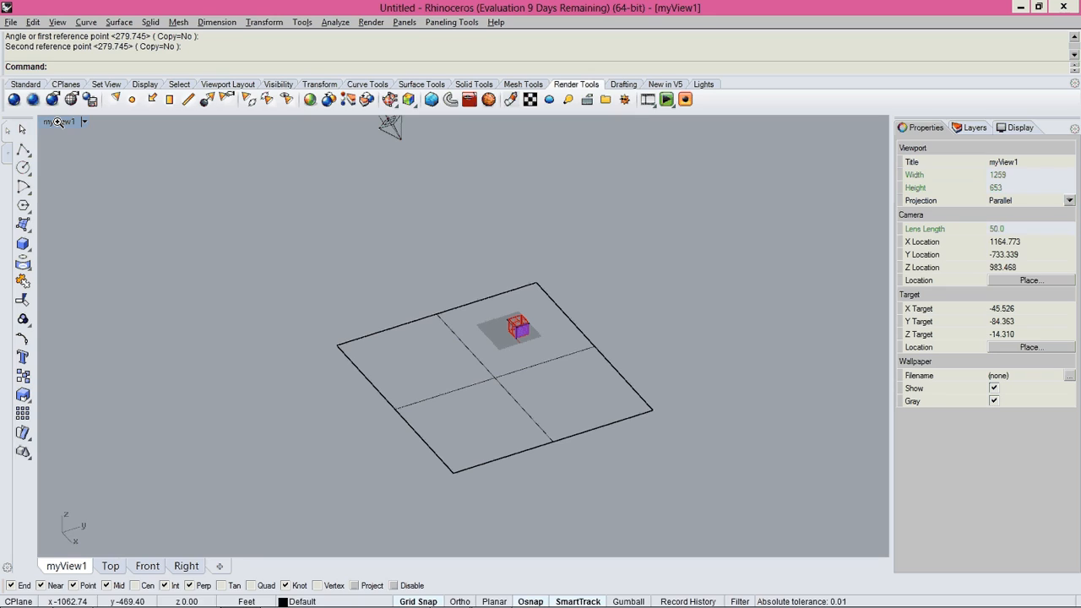
Restore the named view myView1, render the cube with its shadow, and close the render window
{"action": "left_click", "coordinate": [57, 122]}
{"action": "mouse_move", "coordinate": [114, 341]}
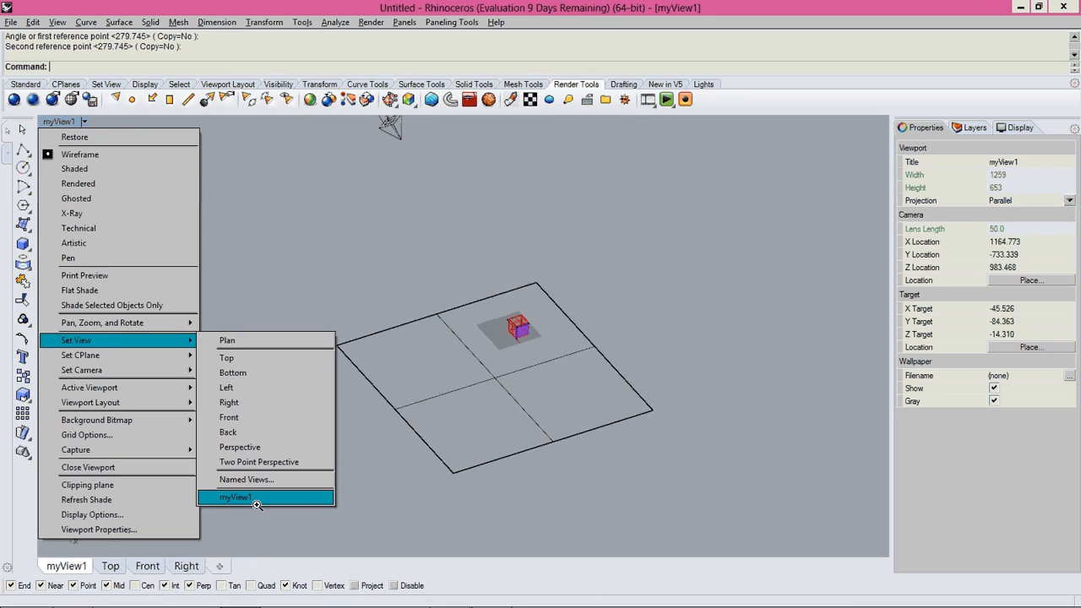
{"action": "left_click", "coordinate": [252, 498]}
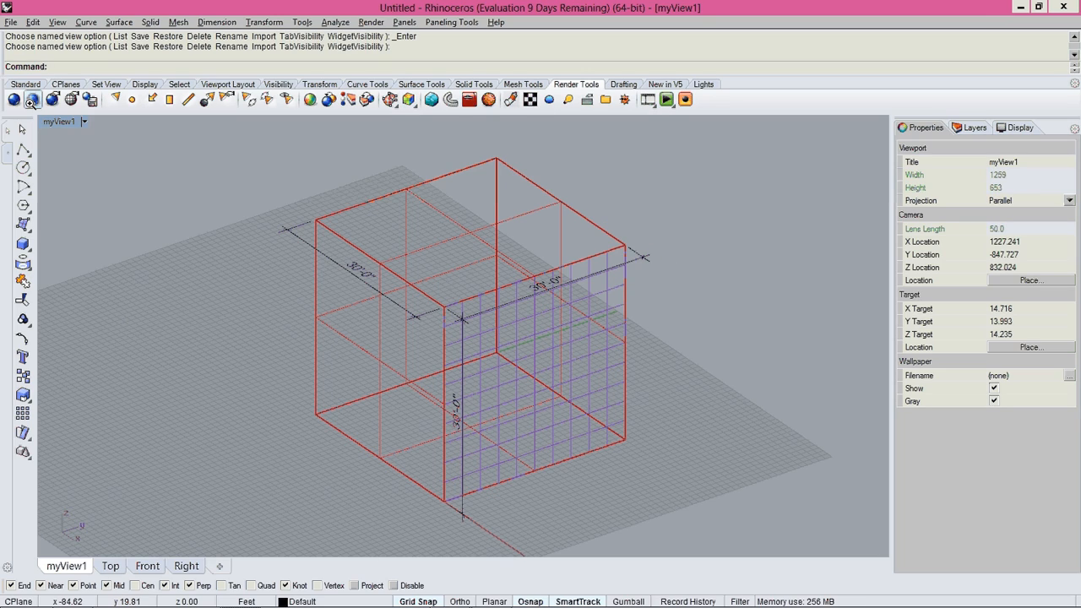
{"action": "left_click", "coordinate": [14, 99]}
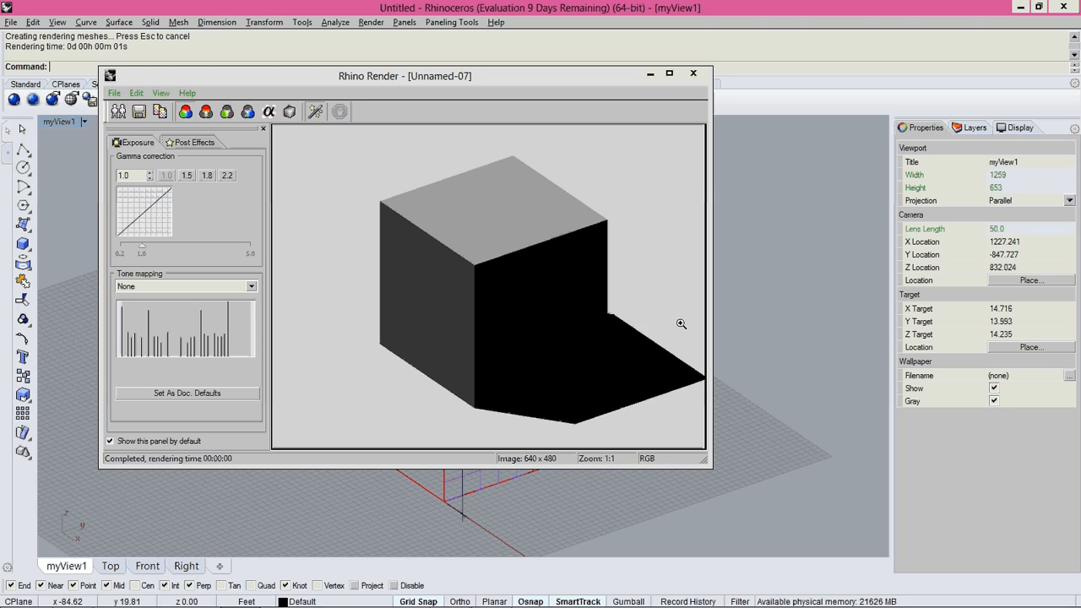
{"action": "left_click", "coordinate": [701, 73]}
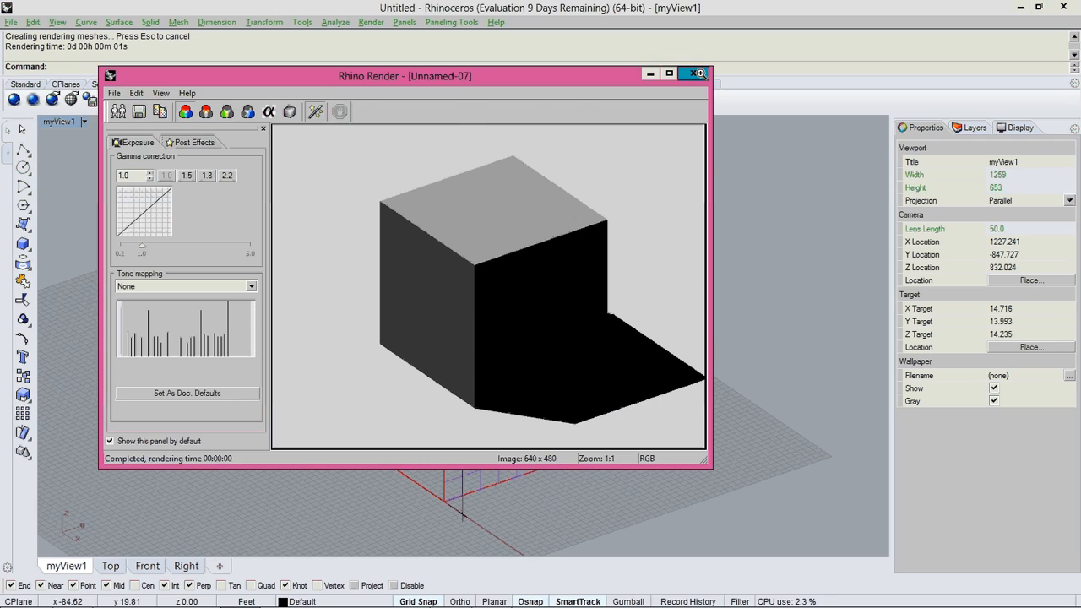
Rotate the directional light in the Top view by about 110° around the cube's +X side, and deselect it
{"action": "key", "text": "ctrl+F1"}
{"action": "scroll", "coordinate": [664, 302], "scroll_direction": "down", "scroll_amount": 8}
{"action": "right_click_drag", "start_coordinate": [645, 320], "coordinate": [584, 306]}
{"action": "scroll", "coordinate": [603, 285], "scroll_direction": "up", "scroll_amount": 10}
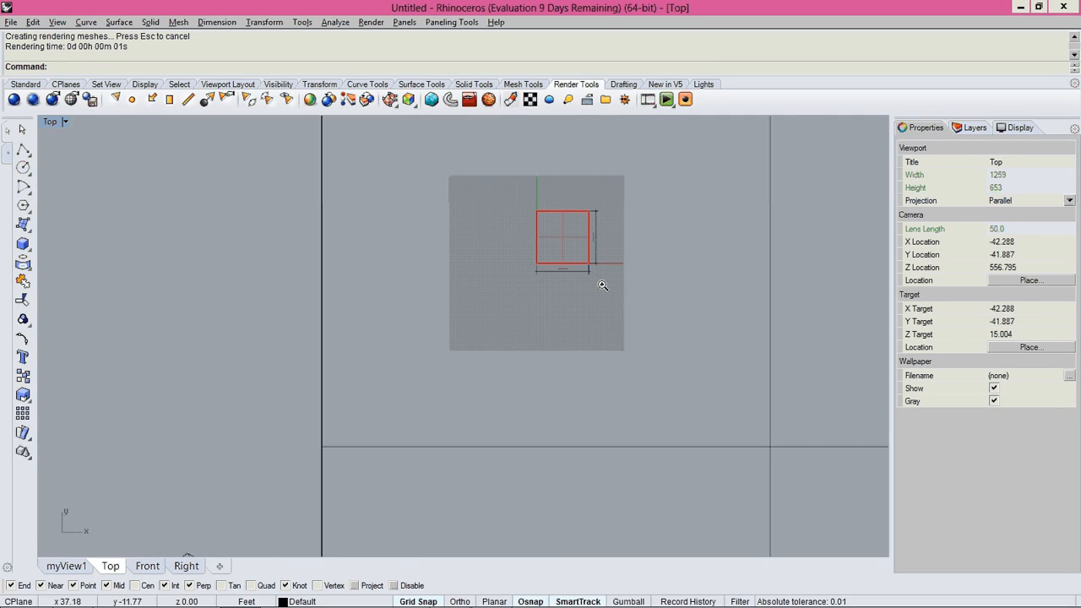
{"action": "scroll", "coordinate": [602, 285], "scroll_direction": "down", "scroll_amount": 5}
{"action": "left_click", "coordinate": [454, 383]}
{"action": "type", "text": "Rotate"}
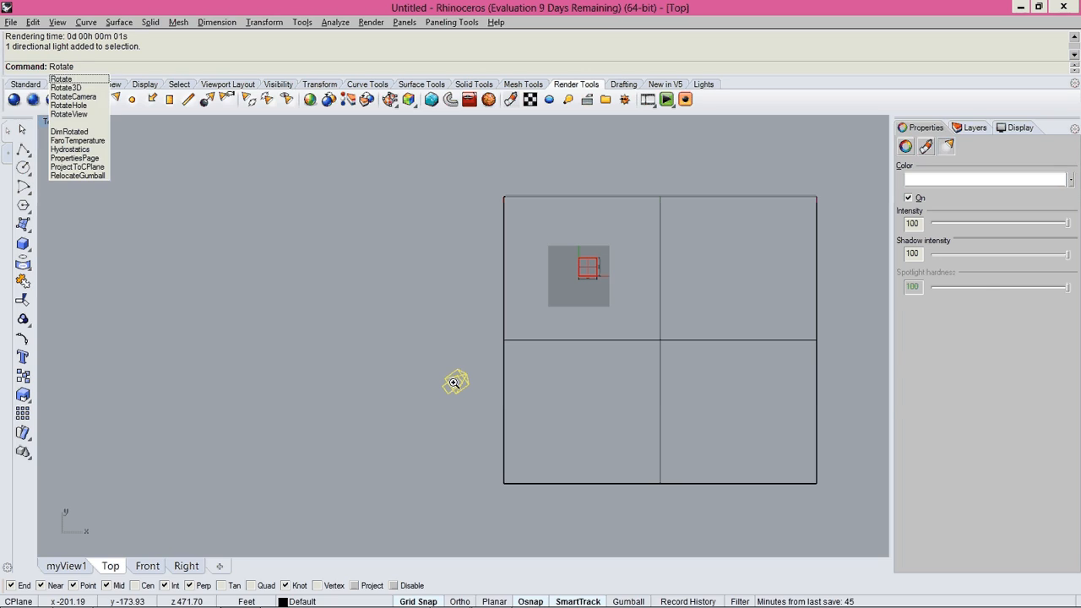
{"action": "key", "text": "Return"}
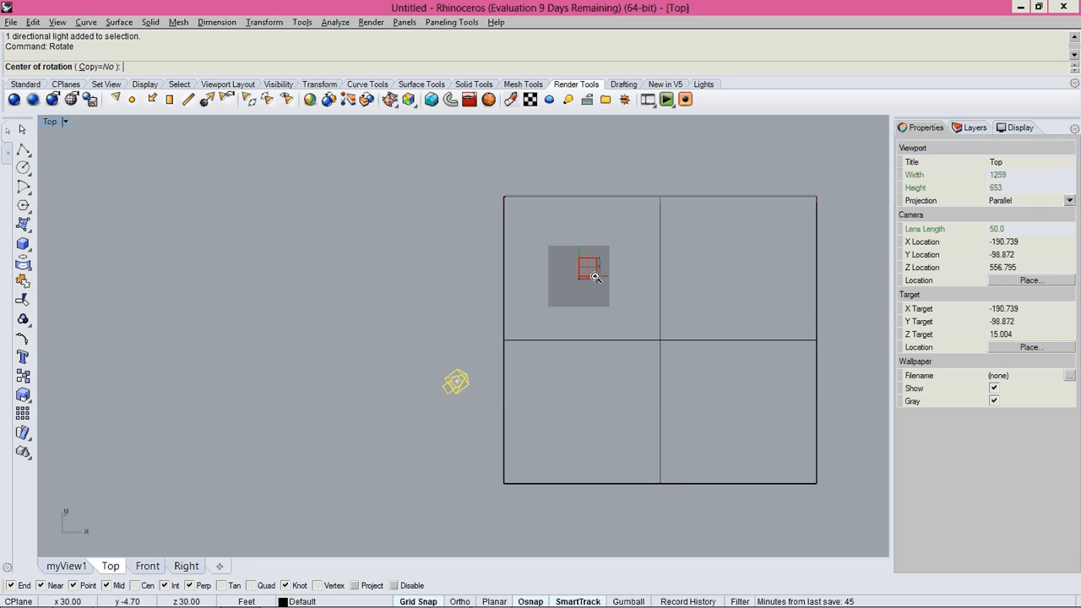
{"action": "left_click", "coordinate": [456, 381]}
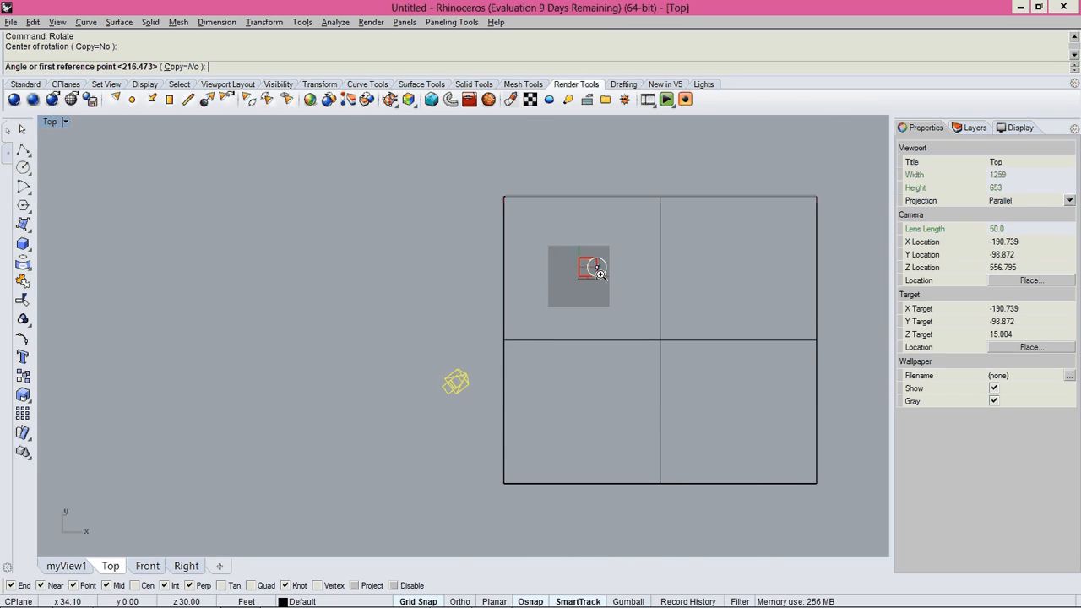
{"action": "left_click", "coordinate": [389, 440]}
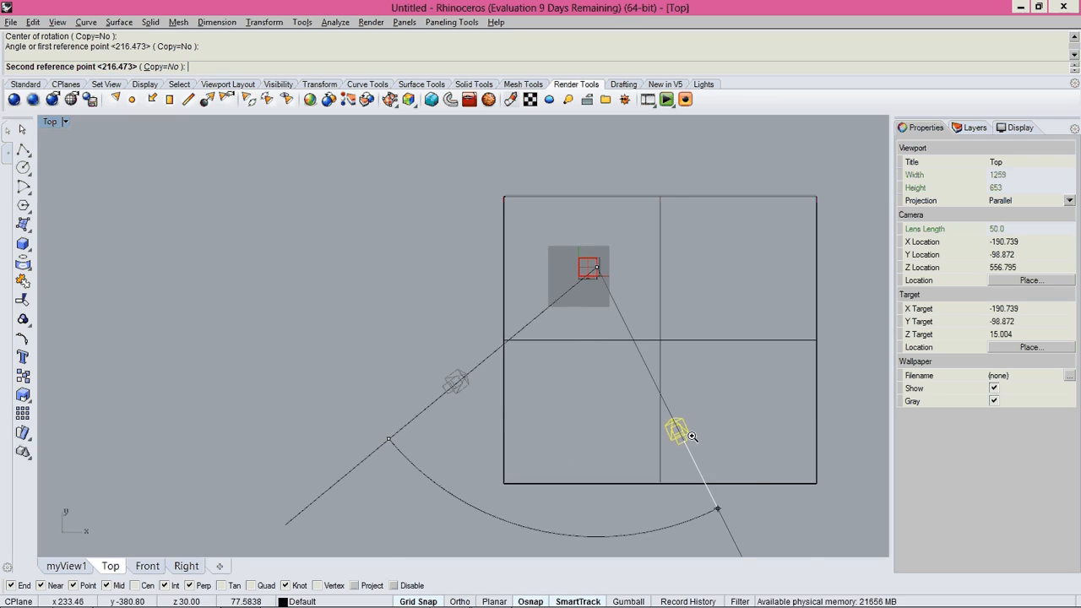
{"action": "left_click", "coordinate": [750, 359]}
{"action": "key", "text": "Escape"}
Restore the named view myView1 again, render the cube with the repositioned light, and close the render window
{"action": "key", "text": "ctrl+F2"}
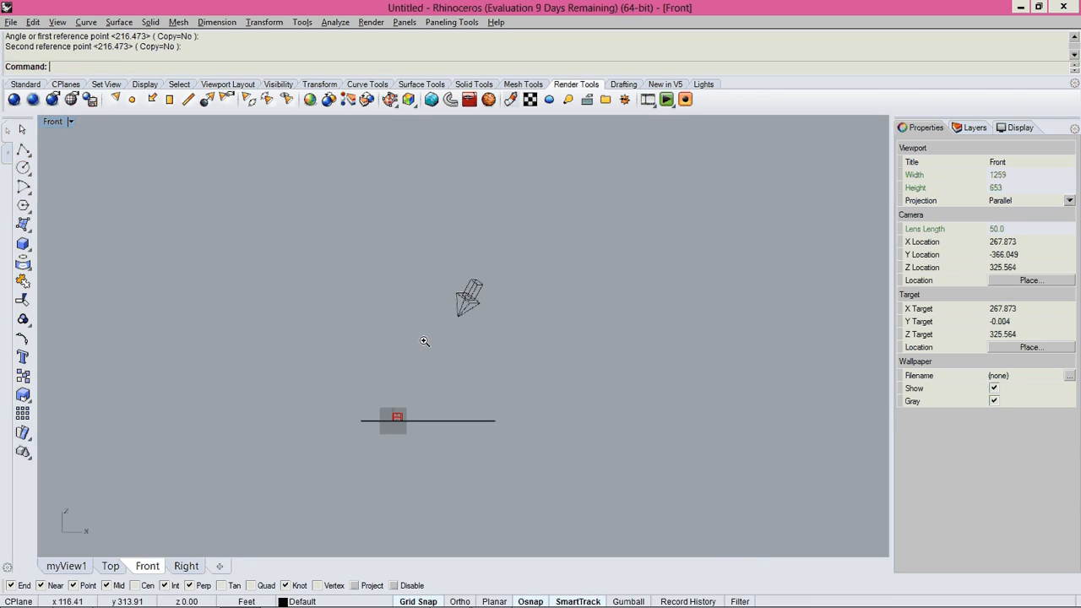
{"action": "key", "text": "ctrl+F3"}
{"action": "key", "text": "ctrl+F4"}
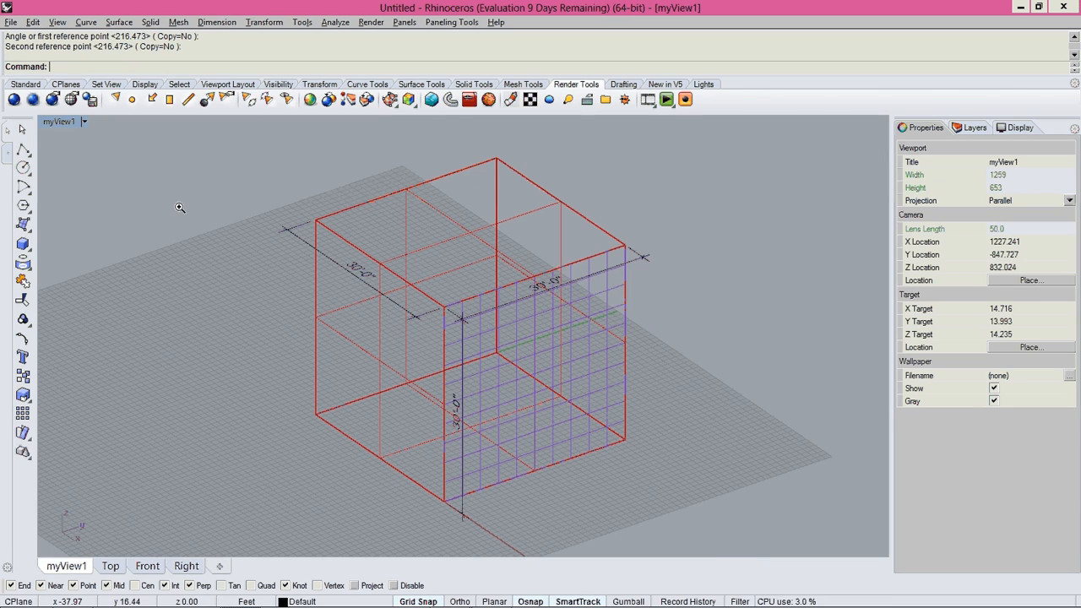
{"action": "left_click", "coordinate": [61, 123]}
{"action": "mouse_move", "coordinate": [106, 337]}
{"action": "left_click", "coordinate": [255, 504]}
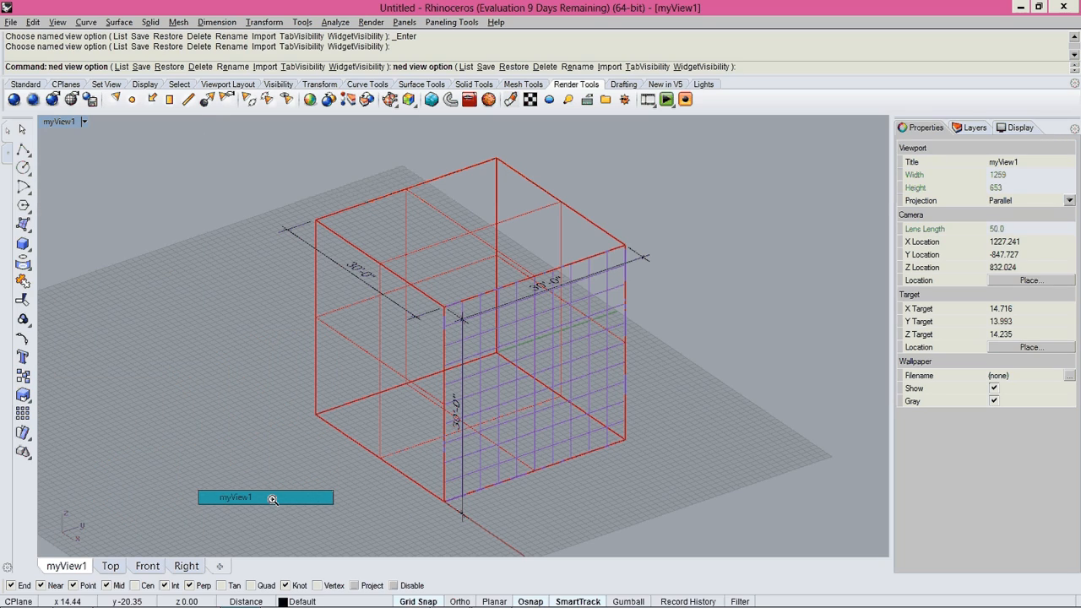
{"action": "left_click", "coordinate": [15, 98]}
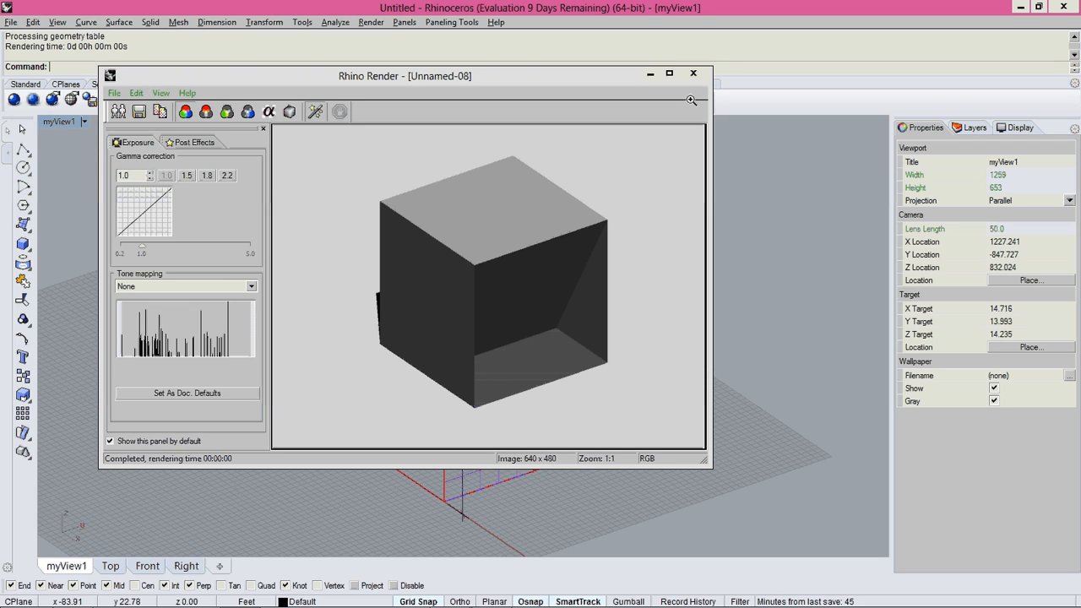
{"action": "left_click", "coordinate": [698, 73]}
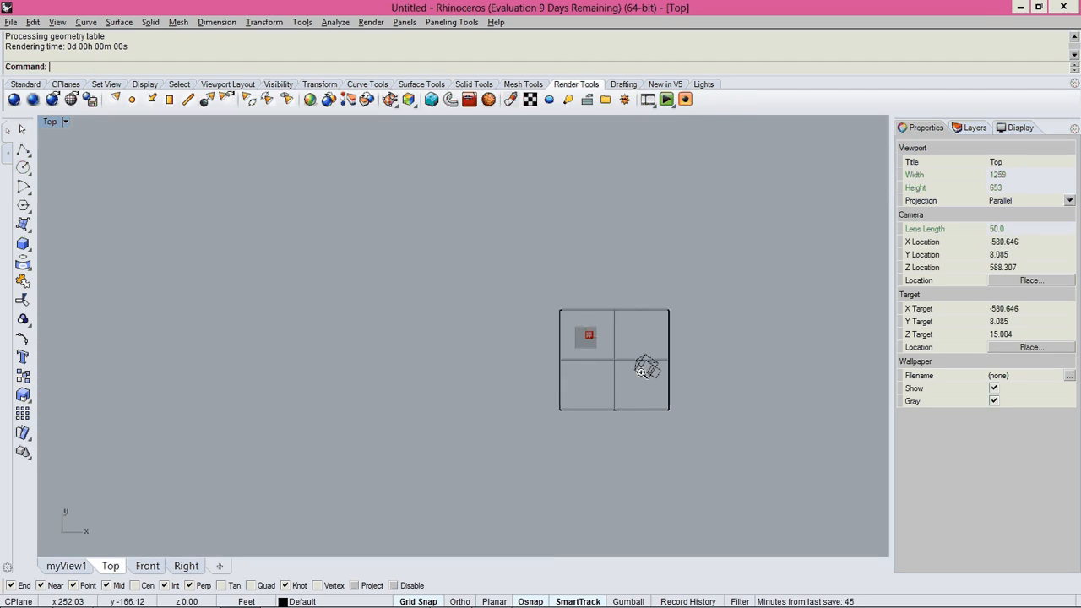
Rotate the directional light clockwise in the Top view about the cube, swinging it towards the cube's -Y side
{"action": "left_click", "coordinate": [644, 366]}
{"action": "type", "text": "Rotat"}
{"action": "key", "text": "Return"}
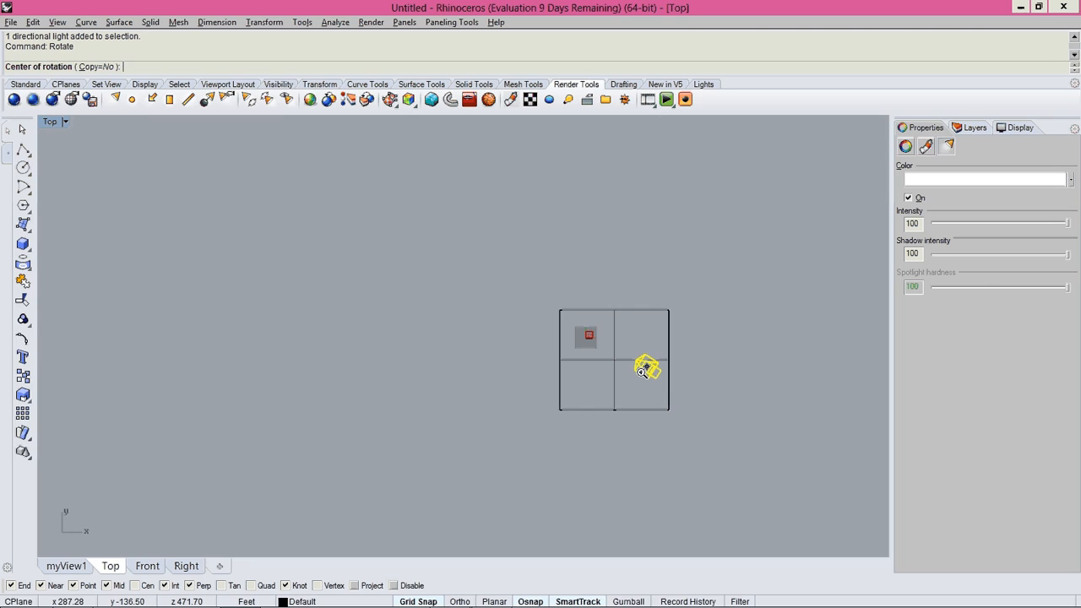
{"action": "scroll", "coordinate": [647, 367], "scroll_direction": "up", "scroll_amount": 3}
{"action": "left_click", "coordinate": [529, 294]}
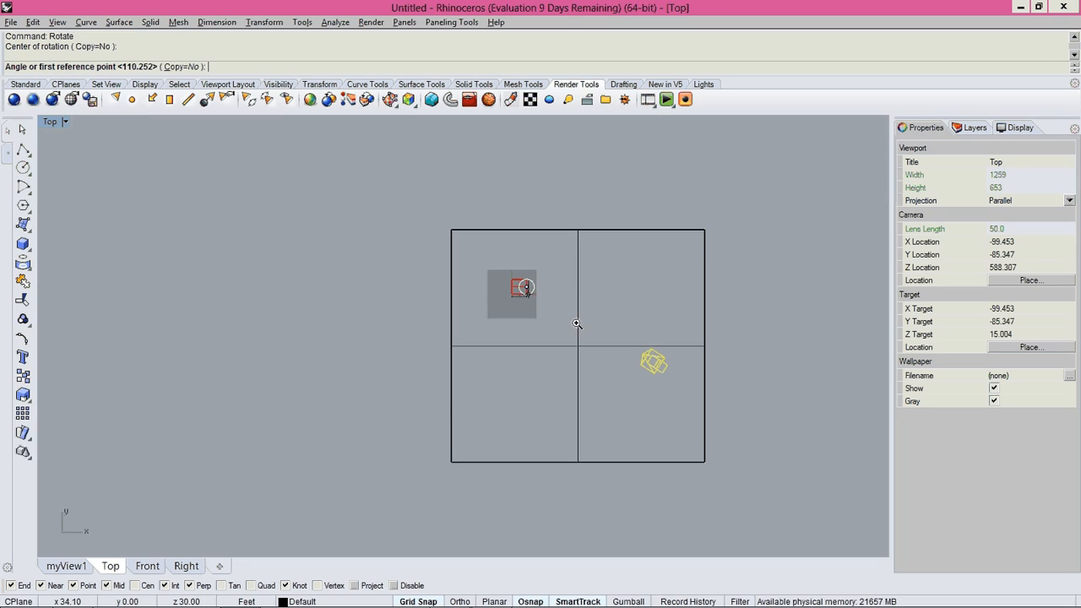
{"action": "left_click", "coordinate": [799, 422]}
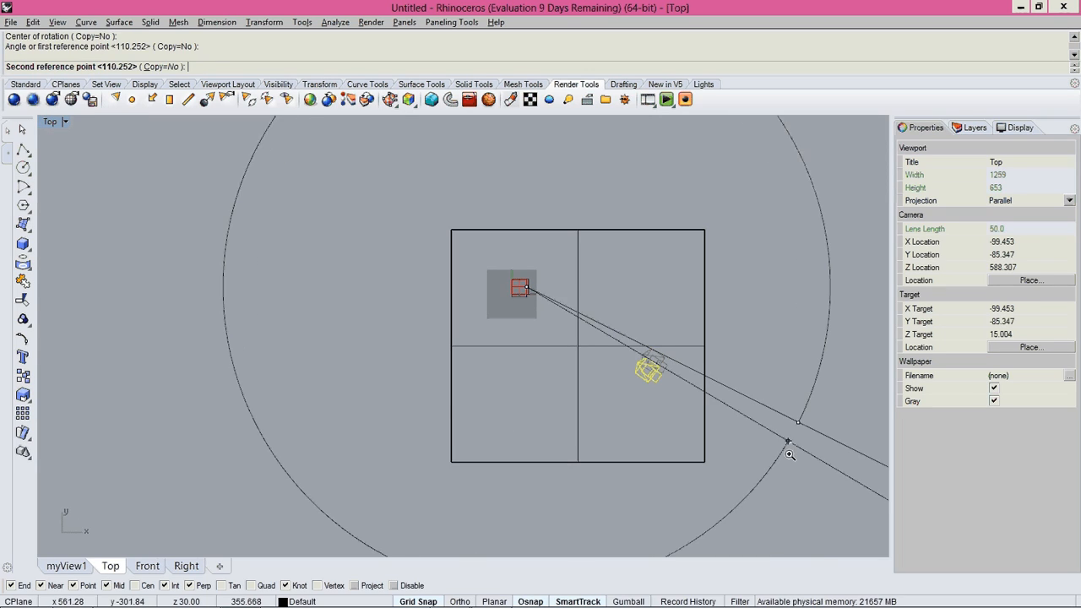
{"action": "left_click", "coordinate": [679, 526]}
Render the cube from the myView1 viewport with the repositioned light, and close the render window
{"action": "key", "text": "ctrl+Tab"}
{"action": "key", "text": "ctrl+Tab"}
{"action": "key", "text": "ctrl+Tab"}
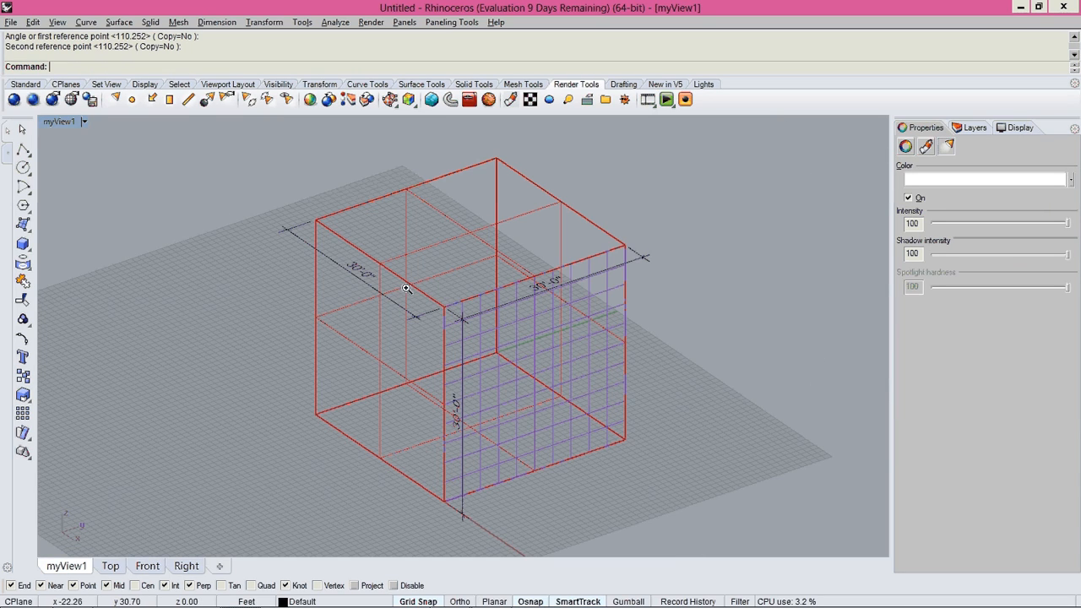
{"action": "left_click", "coordinate": [32, 101]}
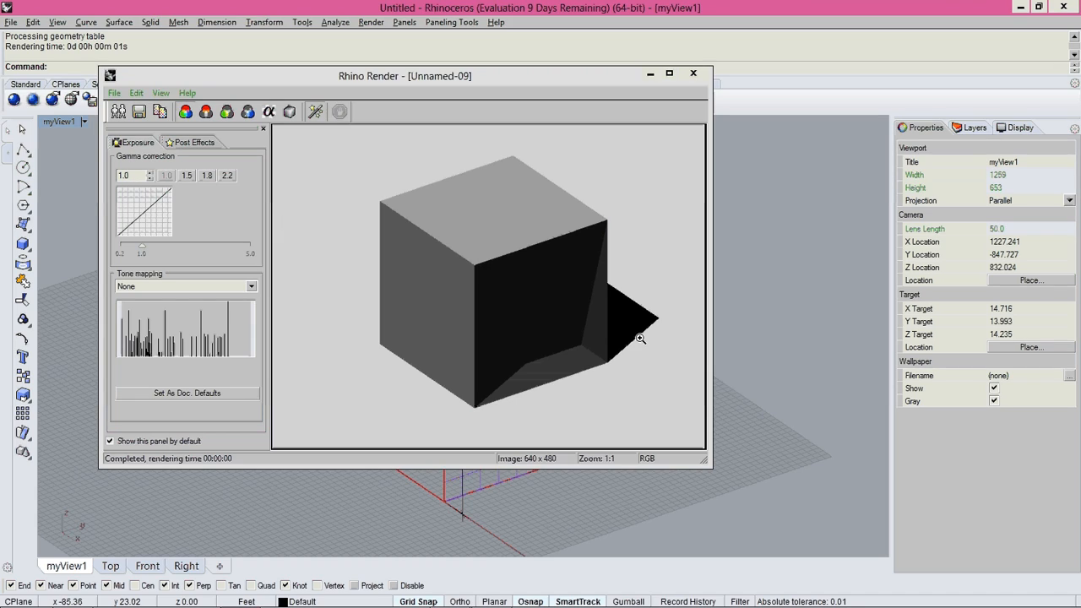
{"action": "left_click", "coordinate": [696, 74]}
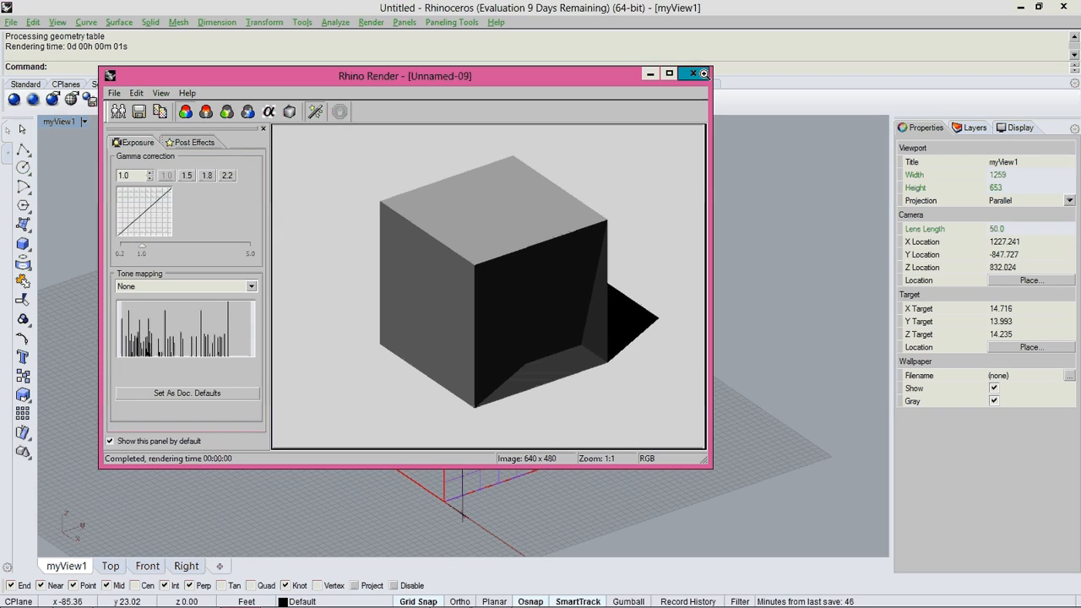
Save the model to the Desktop as MainFacade in the Rhino 5 3D Models format
{"action": "key", "text": "ctrl+s"}
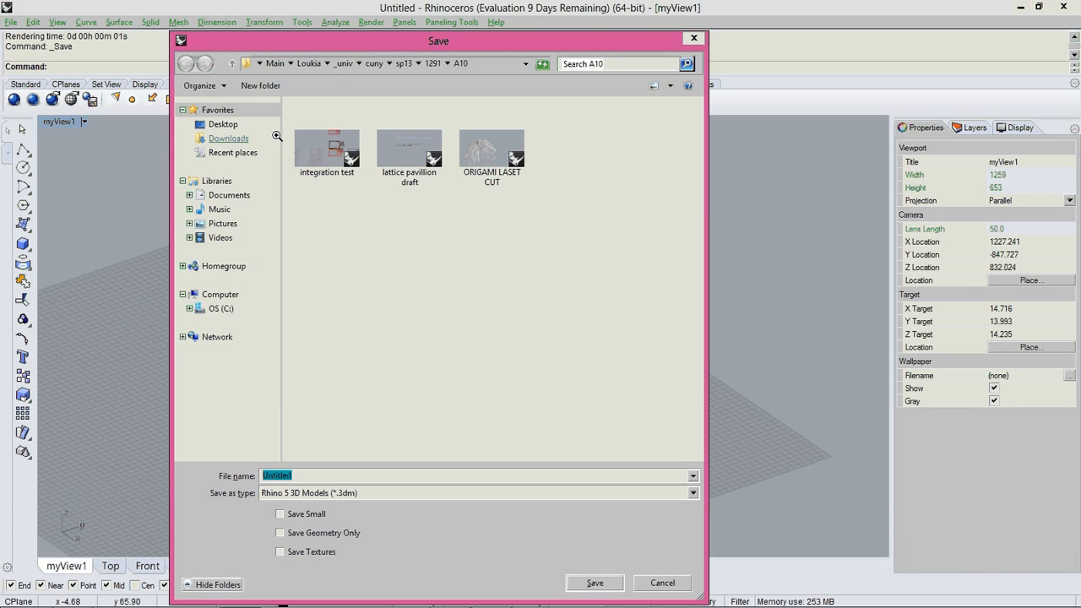
{"action": "left_click", "coordinate": [258, 126]}
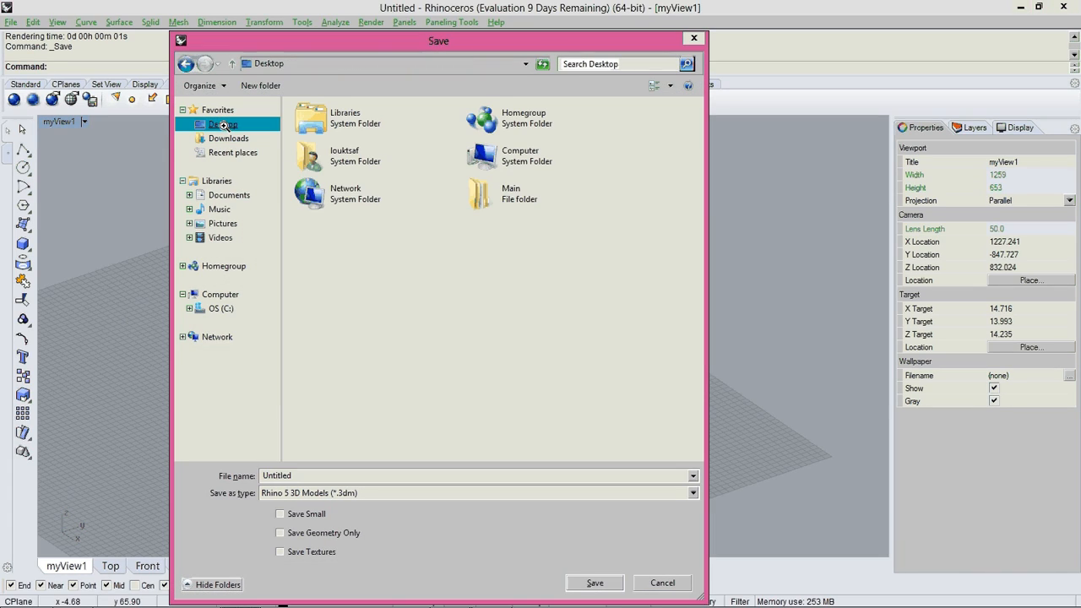
{"action": "left_click", "coordinate": [331, 475]}
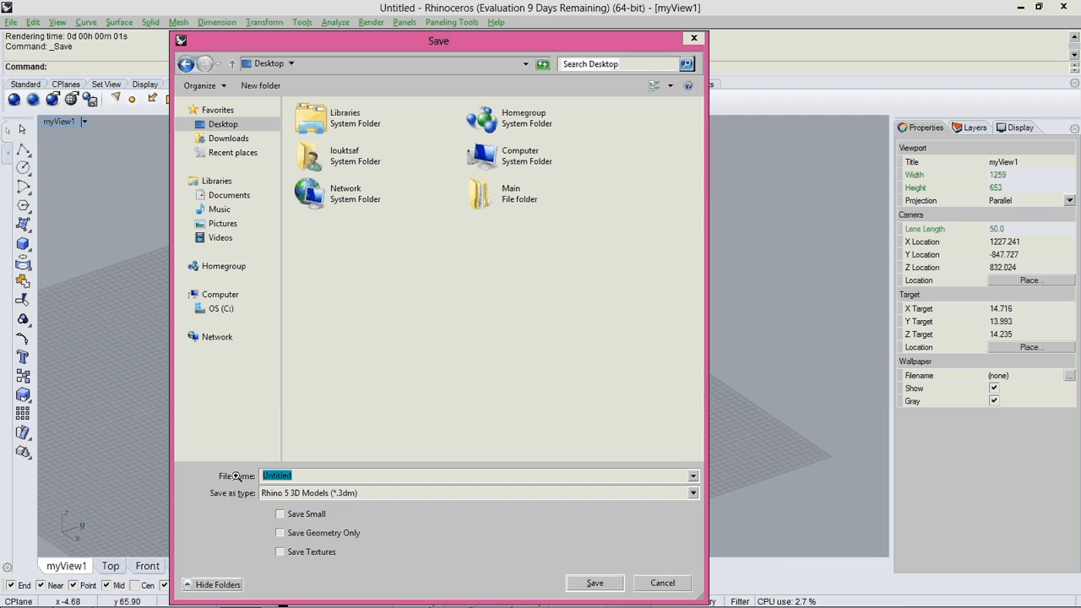
{"action": "type", "text": "MainPr"}
{"action": "key", "text": "BackSpace"}
{"action": "key", "text": "BackSpace"}
{"action": "type", "text": "Facade"}
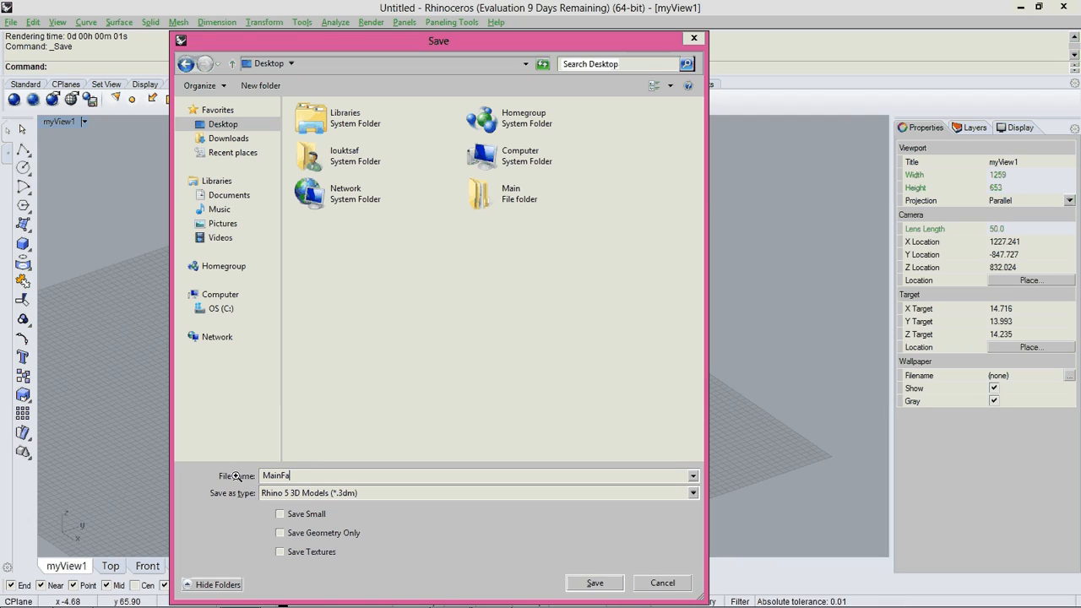
{"action": "key", "text": "Return"}
In the Right view, add a horizontal dimension above the width of the upper +Y corner grid cell of the cube's face
{"action": "key", "text": "ctrl+Tab"}
{"action": "key", "text": "ctrl+Tab"}
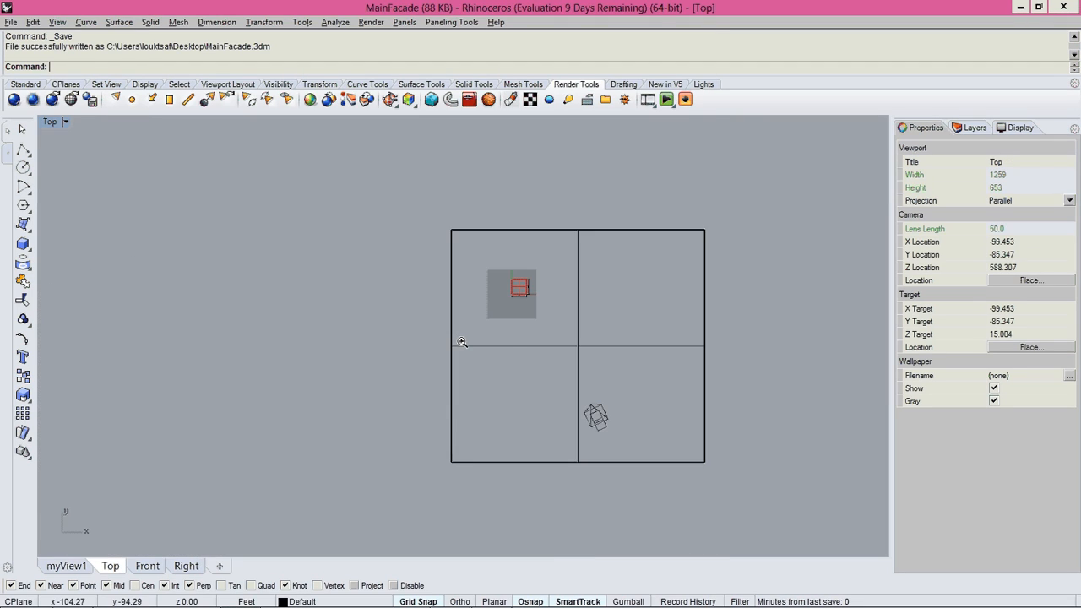
{"action": "key", "text": "ctrl+Tab"}
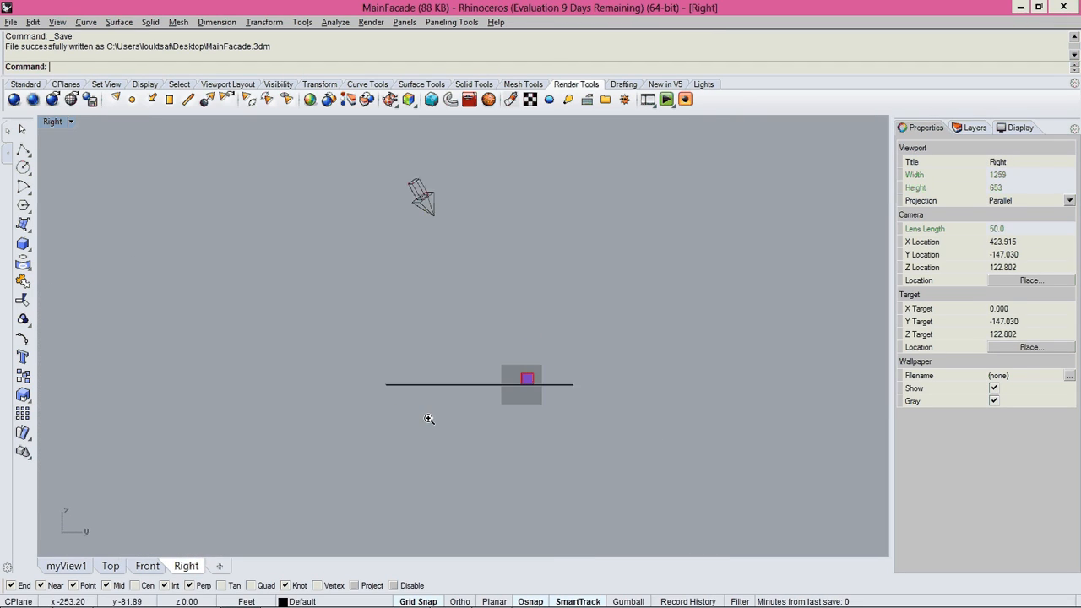
{"action": "scroll", "coordinate": [524, 383], "scroll_direction": "up", "scroll_amount": 15}
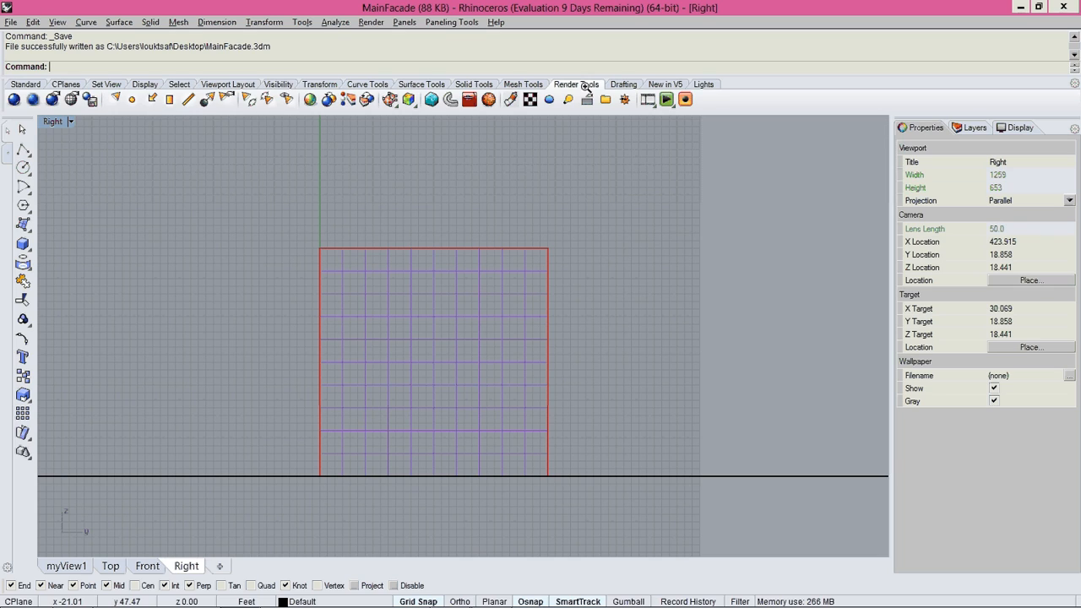
{"action": "left_click", "coordinate": [624, 85]}
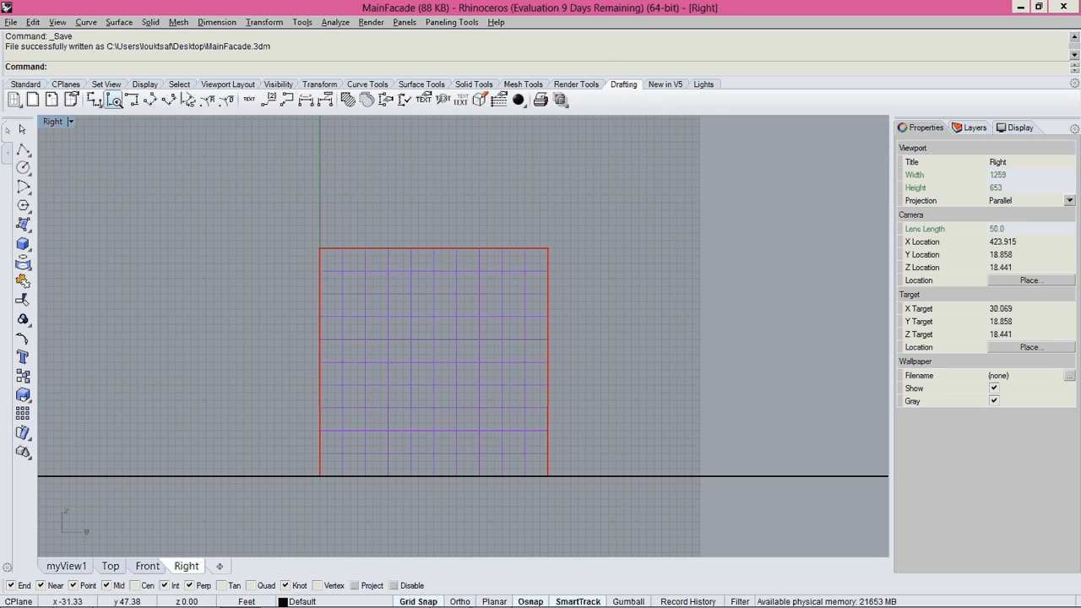
{"action": "left_click", "coordinate": [113, 100]}
{"action": "scroll", "coordinate": [578, 234], "scroll_direction": "up", "scroll_amount": 2}
{"action": "left_click", "coordinate": [513, 252]}
{"action": "left_click", "coordinate": [542, 253]}
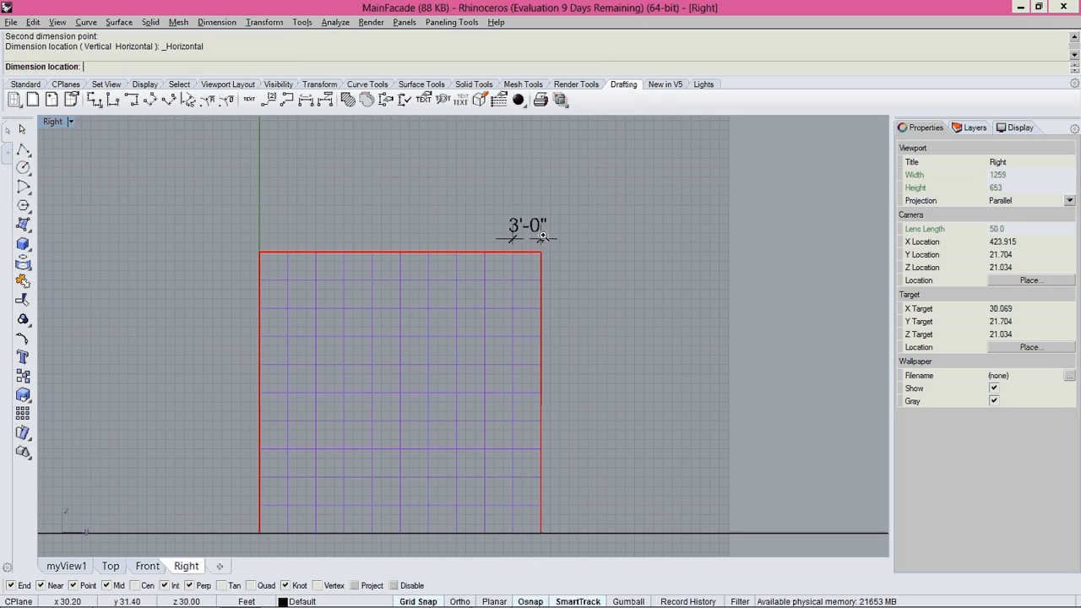
{"action": "left_click", "coordinate": [542, 228]}
{"action": "right_click", "coordinate": [543, 230]}
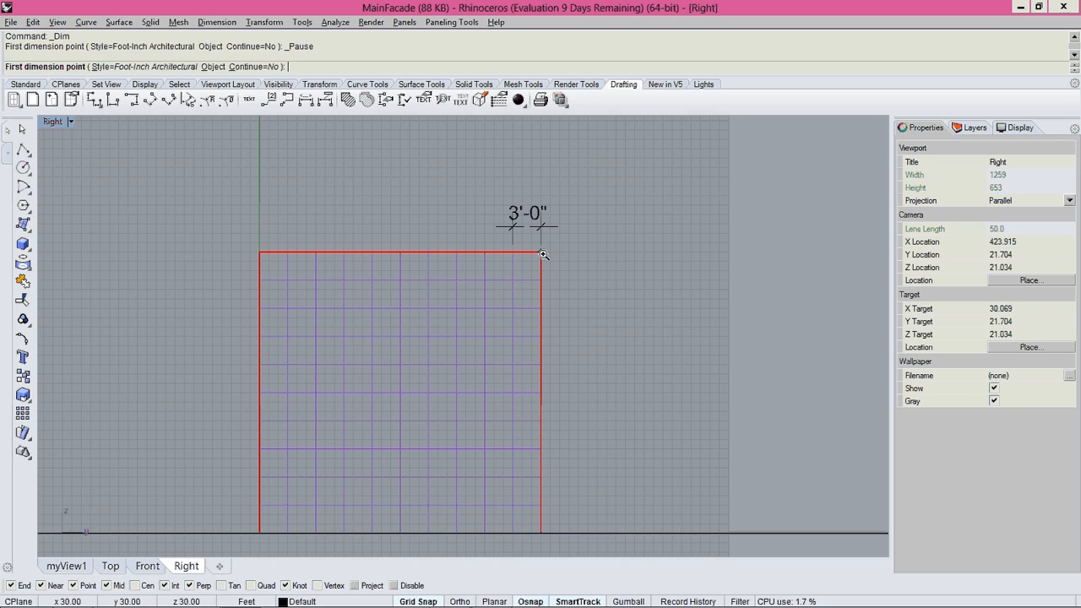
{"action": "left_click", "coordinate": [542, 252]}
{"action": "left_click", "coordinate": [542, 280]}
{"action": "key", "text": "Escape"}
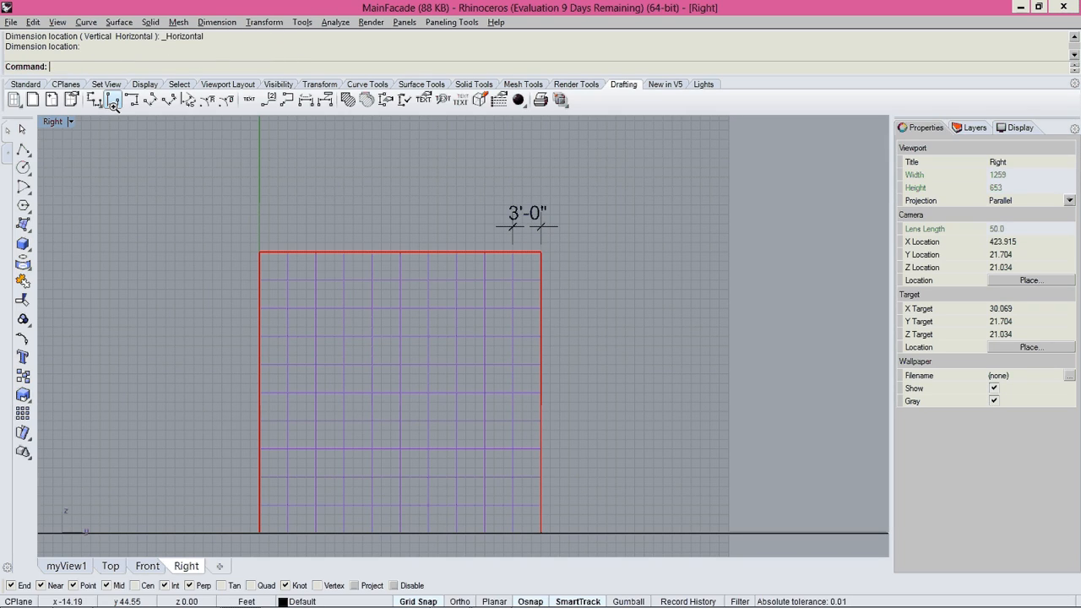
Add a vertical dimension for the height of the same corner grid cell, placed outside the cube's +Y edge
{"action": "left_click", "coordinate": [113, 99]}
{"action": "left_click", "coordinate": [542, 253]}
{"action": "left_click", "coordinate": [542, 280]}
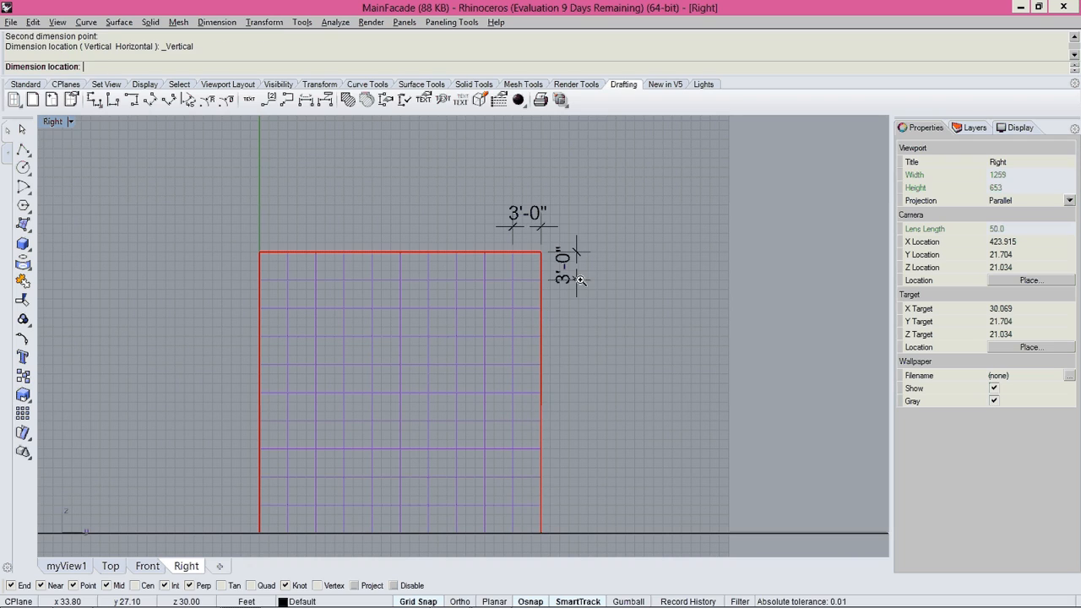
{"action": "left_click", "coordinate": [583, 281]}
{"action": "scroll", "coordinate": [550, 241], "scroll_direction": "up", "scroll_amount": 5}
{"action": "scroll", "coordinate": [548, 235], "scroll_direction": "down", "scroll_amount": 4}
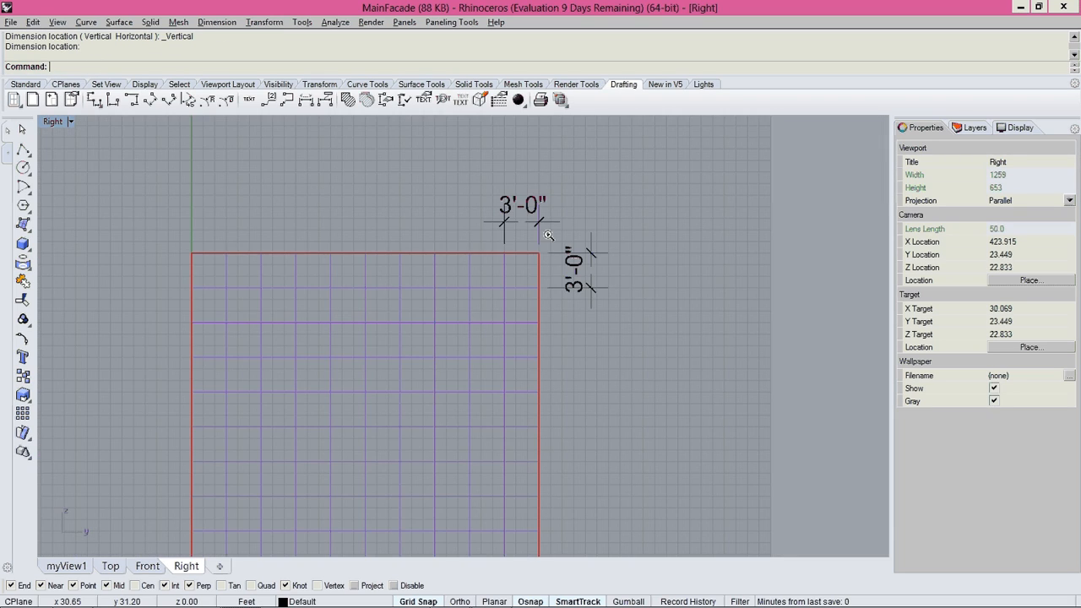
Switch to the myView1 viewport and restore the named view myView1
{"action": "left_click", "coordinate": [66, 566]}
{"action": "right_click_drag", "start_coordinate": [542, 304], "coordinate": [517, 309]}
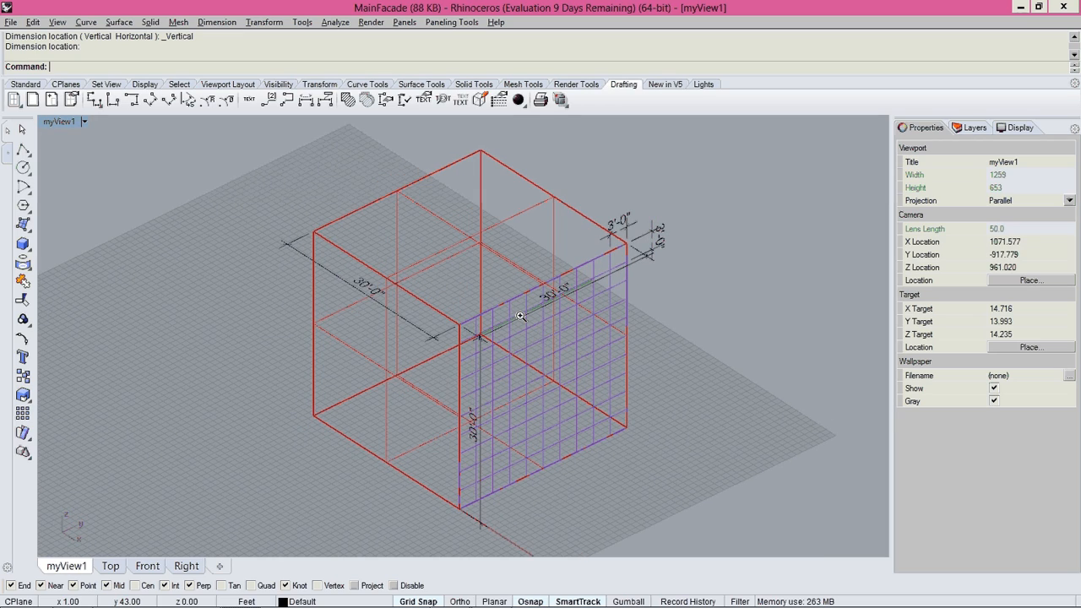
{"action": "left_click", "coordinate": [66, 125]}
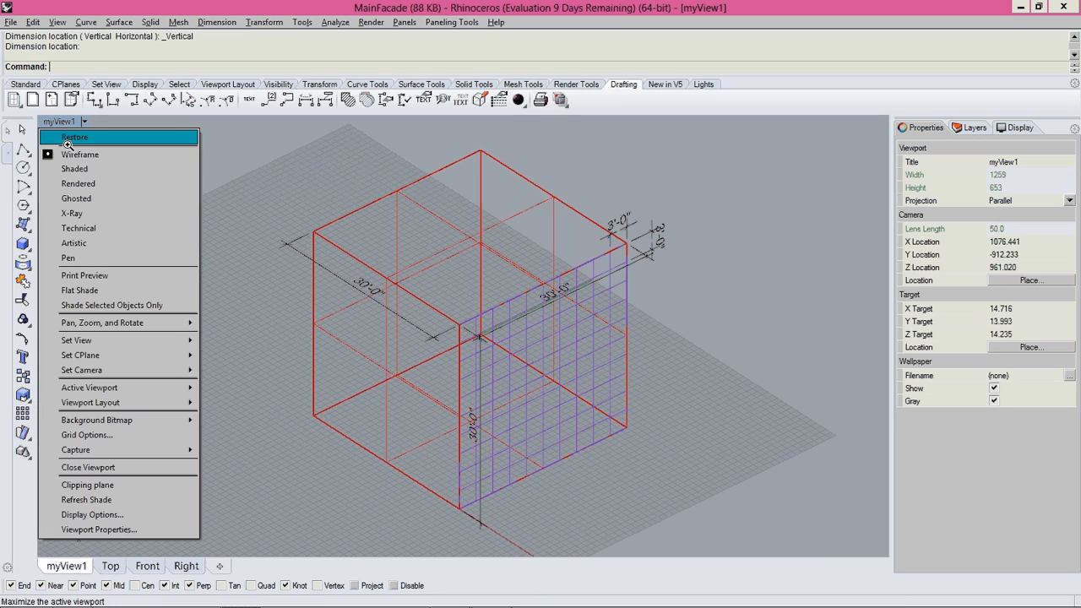
{"action": "mouse_move", "coordinate": [108, 340]}
{"action": "left_click", "coordinate": [249, 496]}
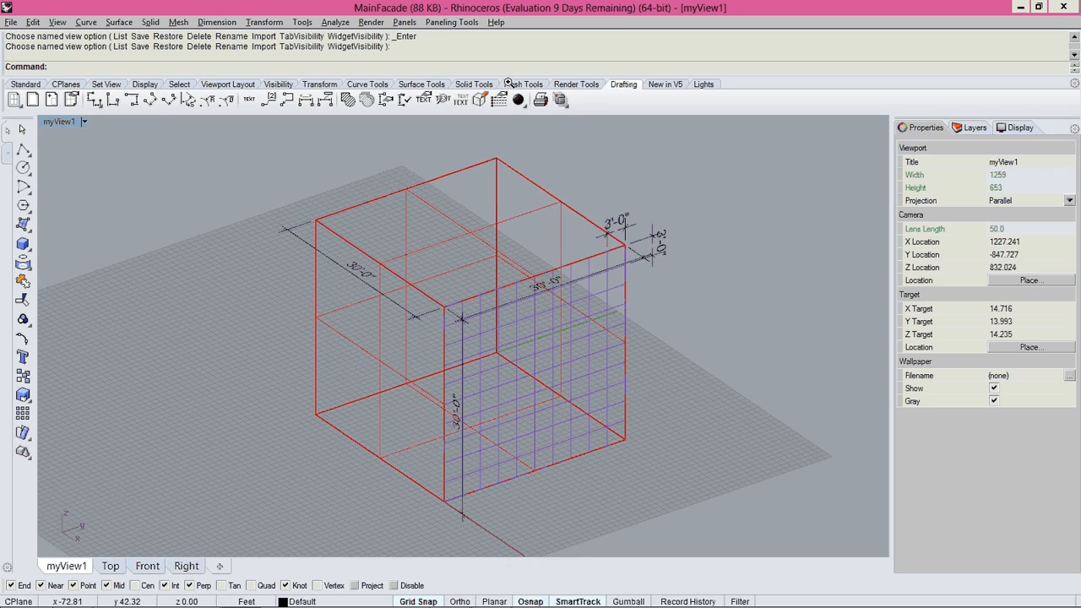
Configure the render settings to a 3200 x 2400 resolution, 150 DPI and Medium (5x) antialiasing
{"action": "left_click", "coordinate": [576, 84]}
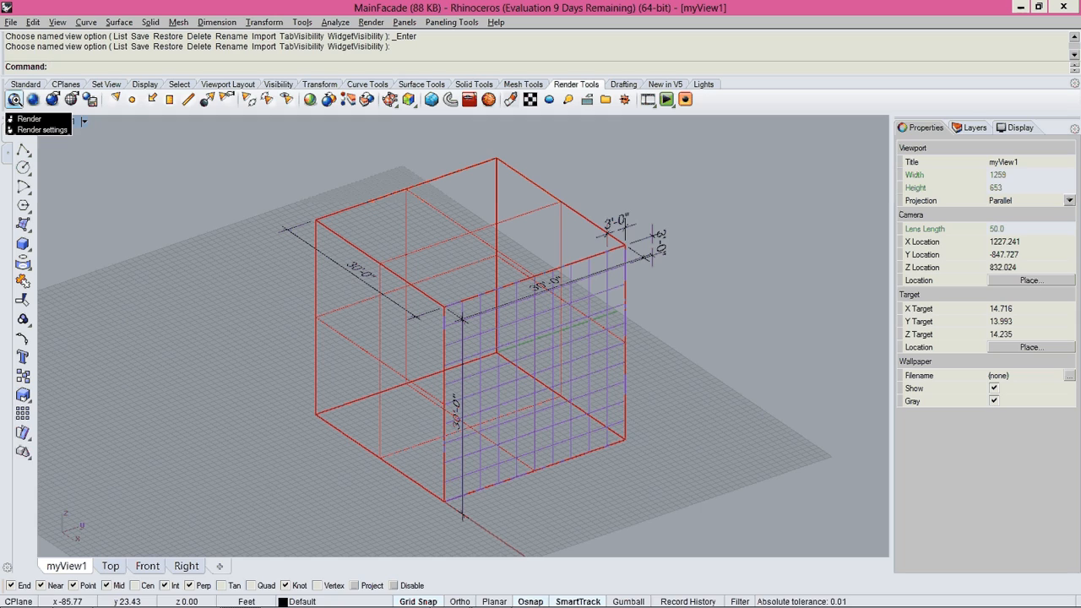
{"action": "right_click", "coordinate": [14, 99]}
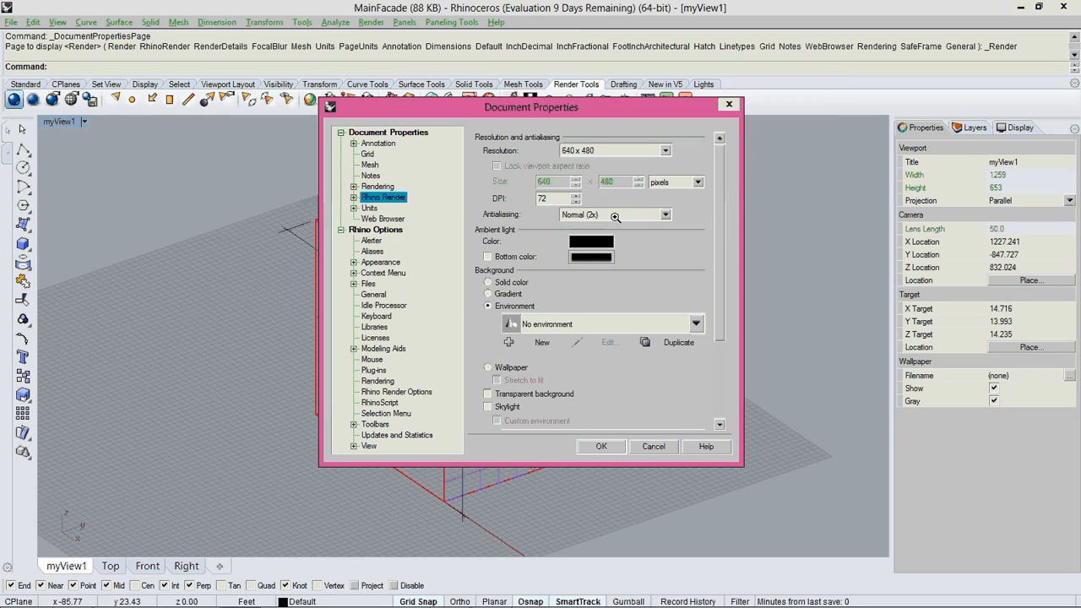
{"action": "left_click", "coordinate": [612, 151]}
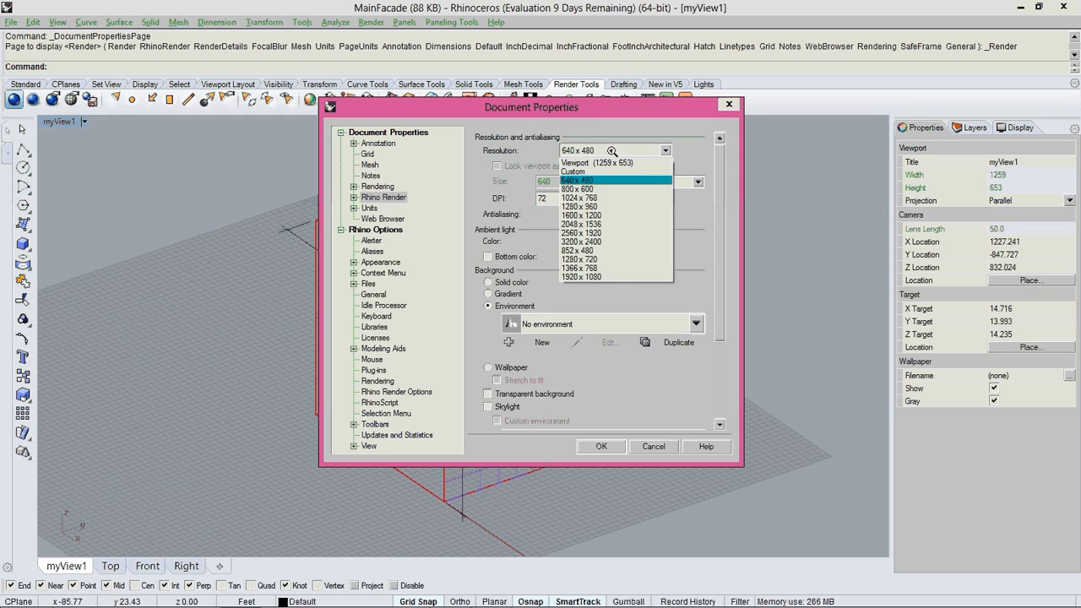
{"action": "left_click", "coordinate": [617, 242]}
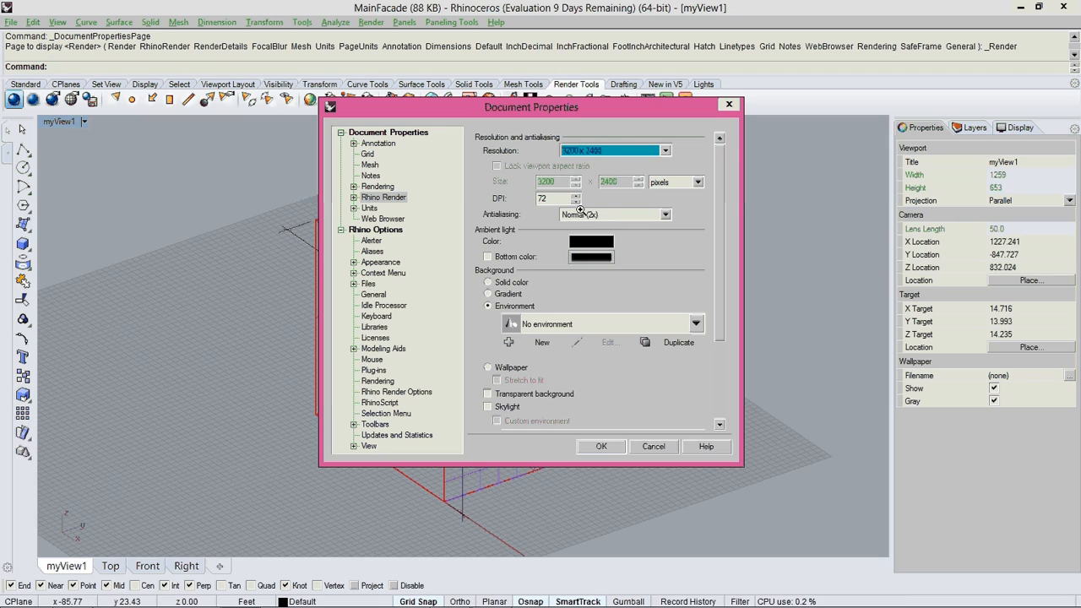
{"action": "double_click", "coordinate": [549, 198]}
{"action": "type", "text": "150"}
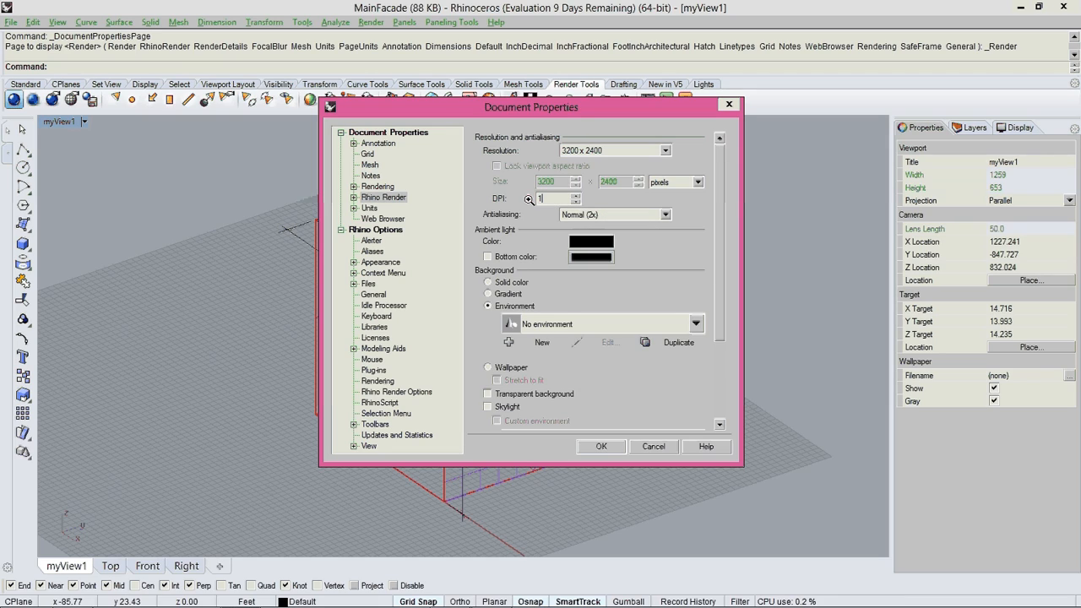
{"action": "left_click", "coordinate": [666, 215]}
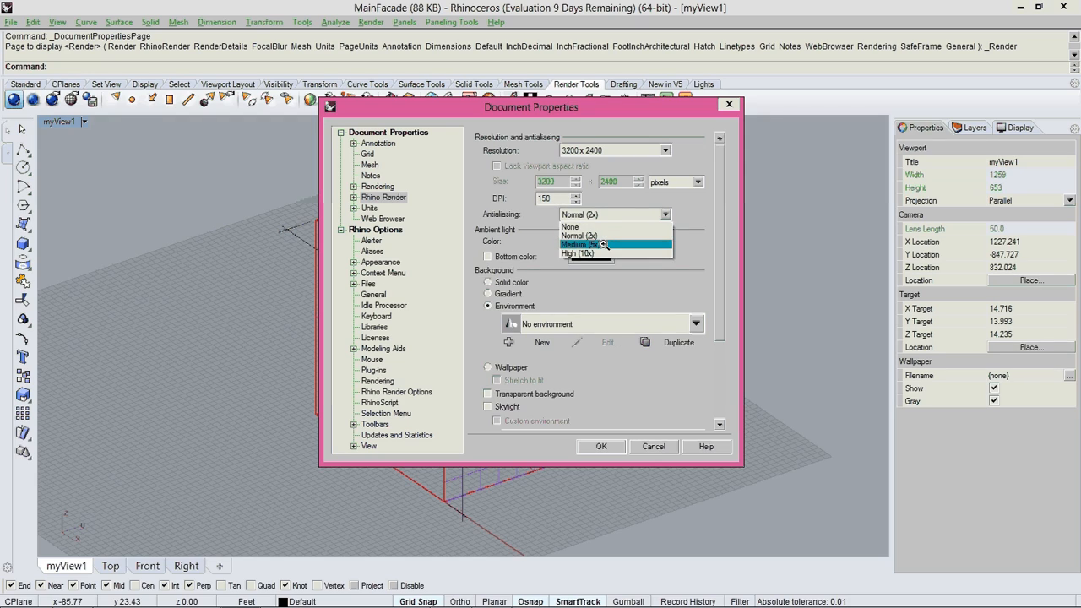
{"action": "left_click", "coordinate": [592, 245]}
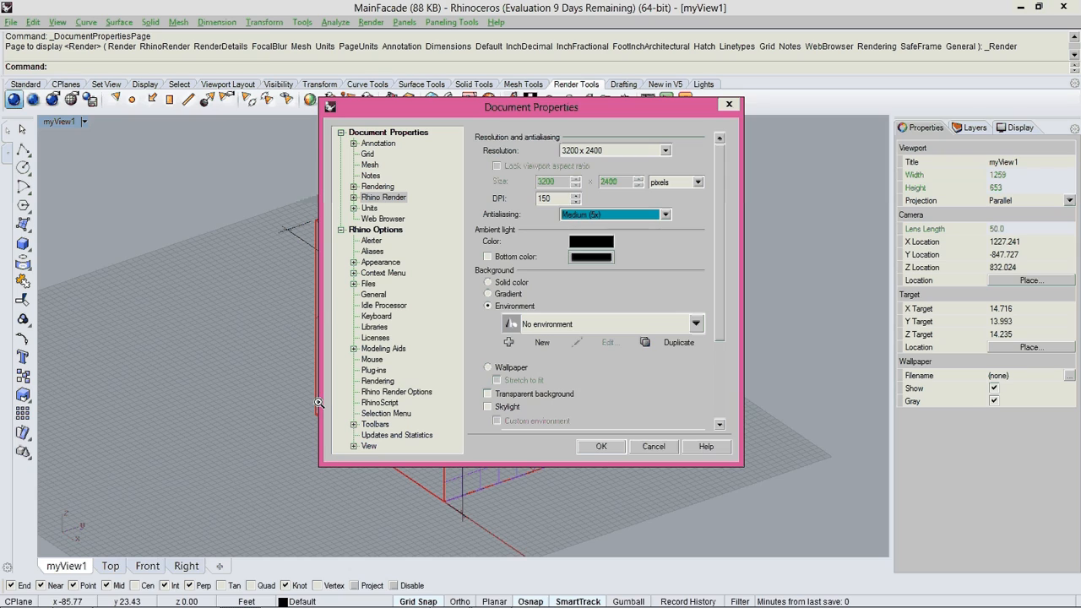
{"action": "left_click_drag", "start_coordinate": [478, 107], "coordinate": [415, 113]}
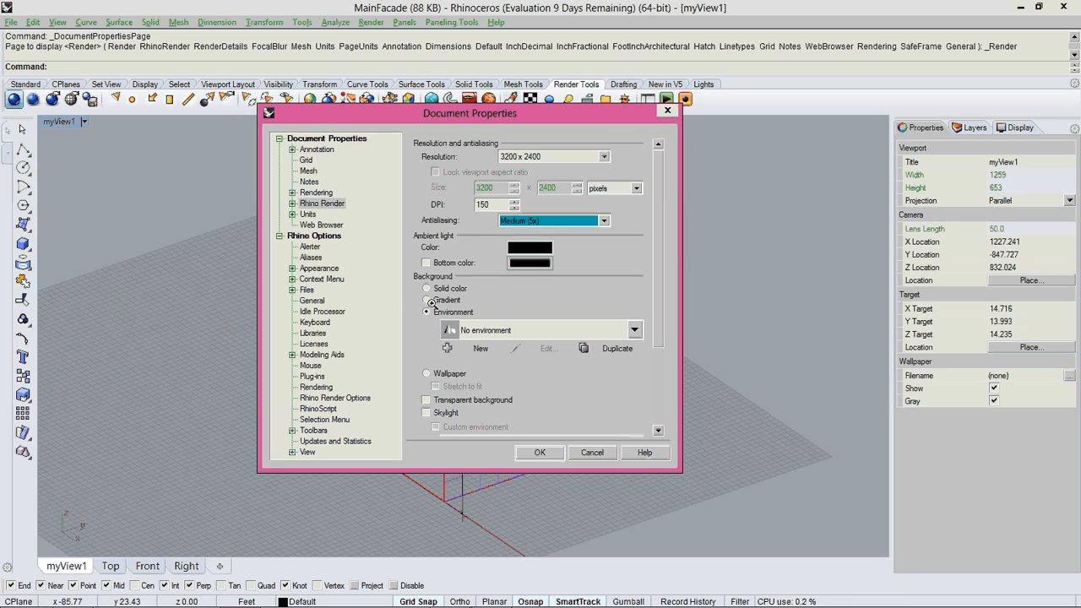
{"action": "left_click_drag", "start_coordinate": [472, 116], "coordinate": [688, 292]}
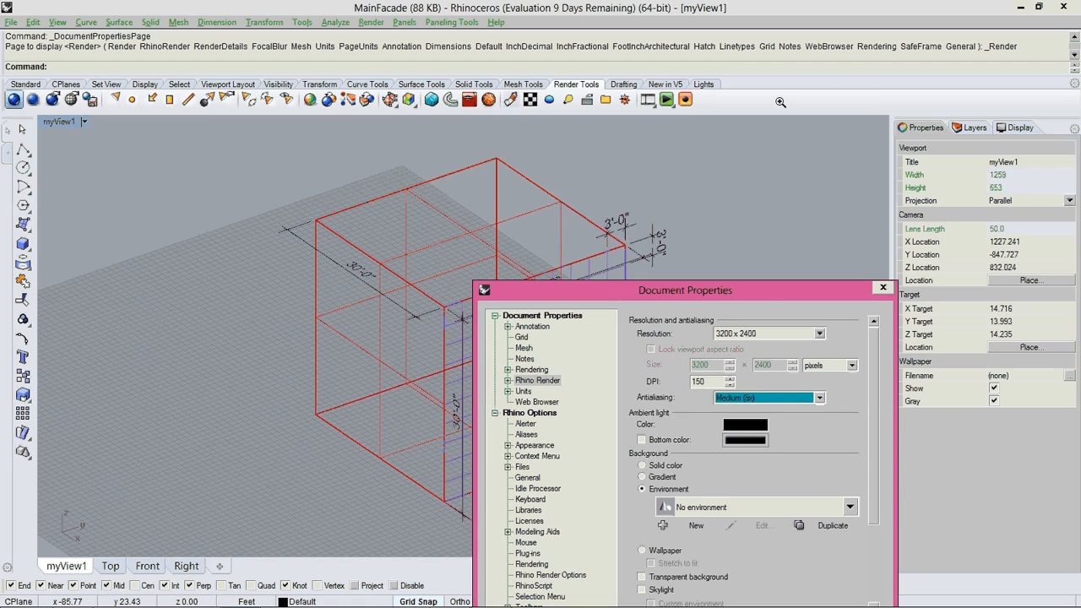
{"action": "left_click_drag", "start_coordinate": [764, 295], "coordinate": [601, 122]}
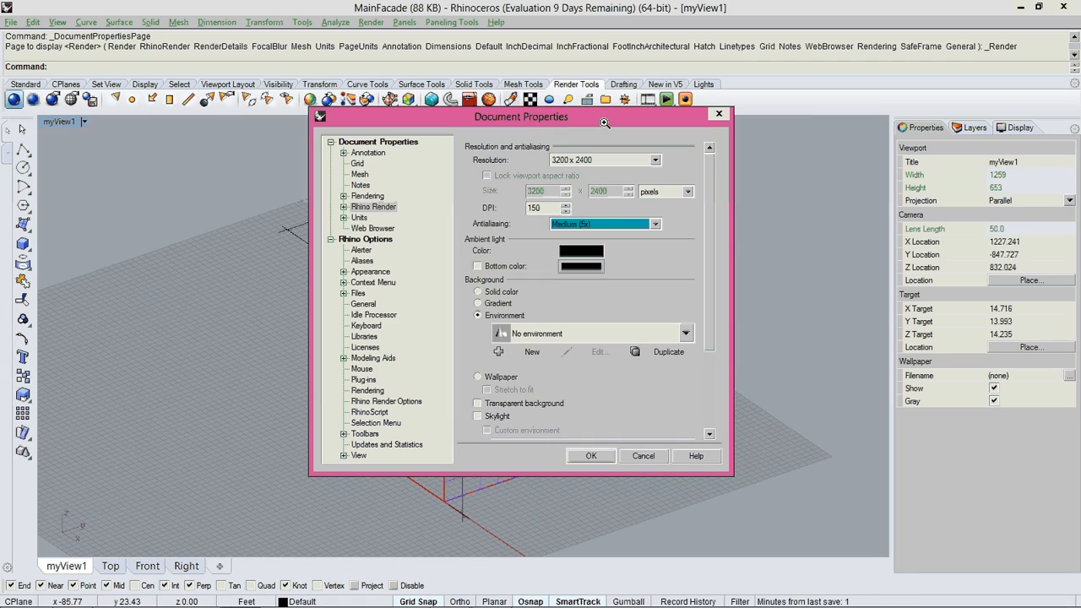
Include curves, surface edges and isocurves, and dimensions and text in the render output, and apply the settings
{"action": "left_click_drag", "start_coordinate": [712, 321], "coordinate": [712, 419]}
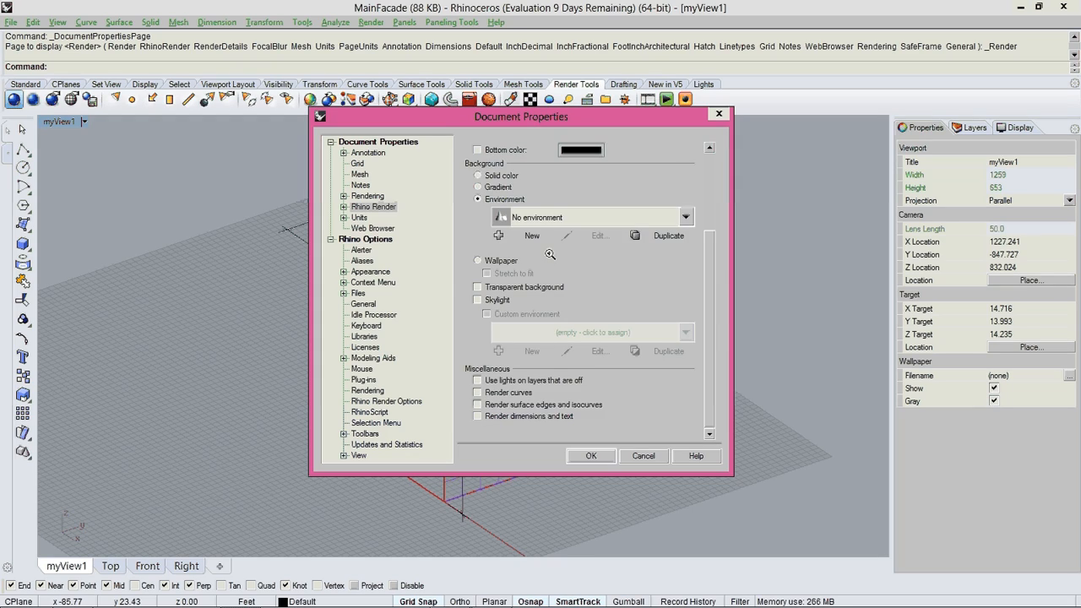
{"action": "left_click", "coordinate": [489, 392]}
{"action": "left_click", "coordinate": [478, 405]}
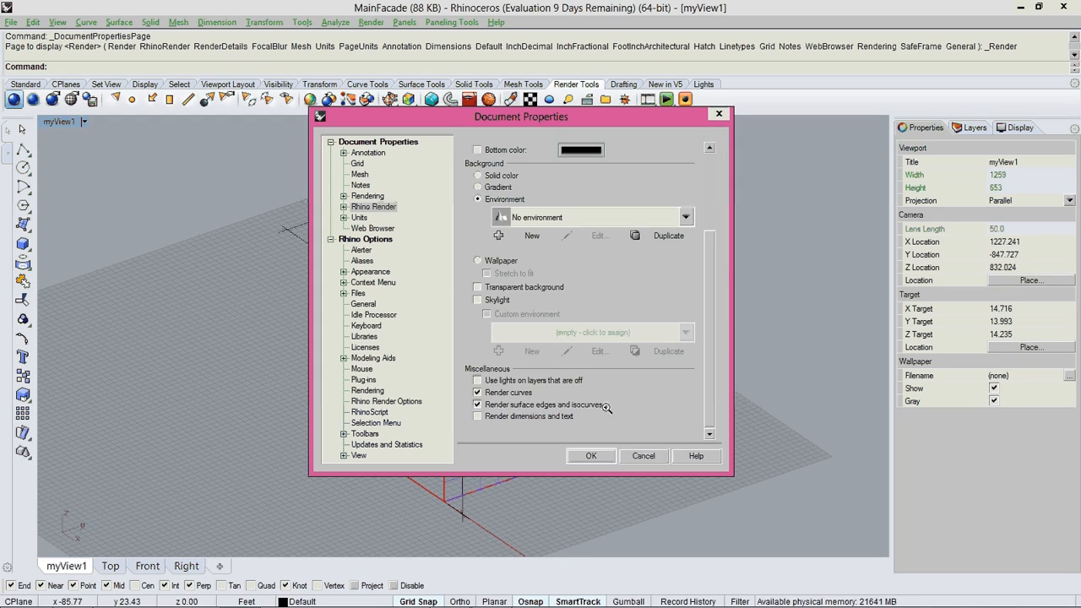
{"action": "left_click", "coordinate": [478, 416]}
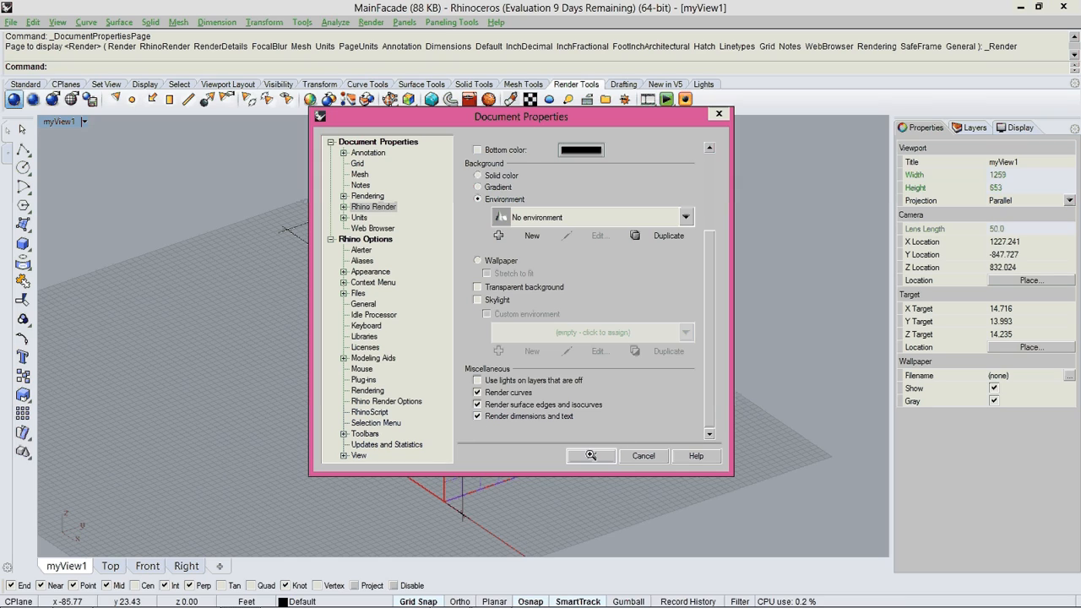
{"action": "left_click", "coordinate": [591, 456]}
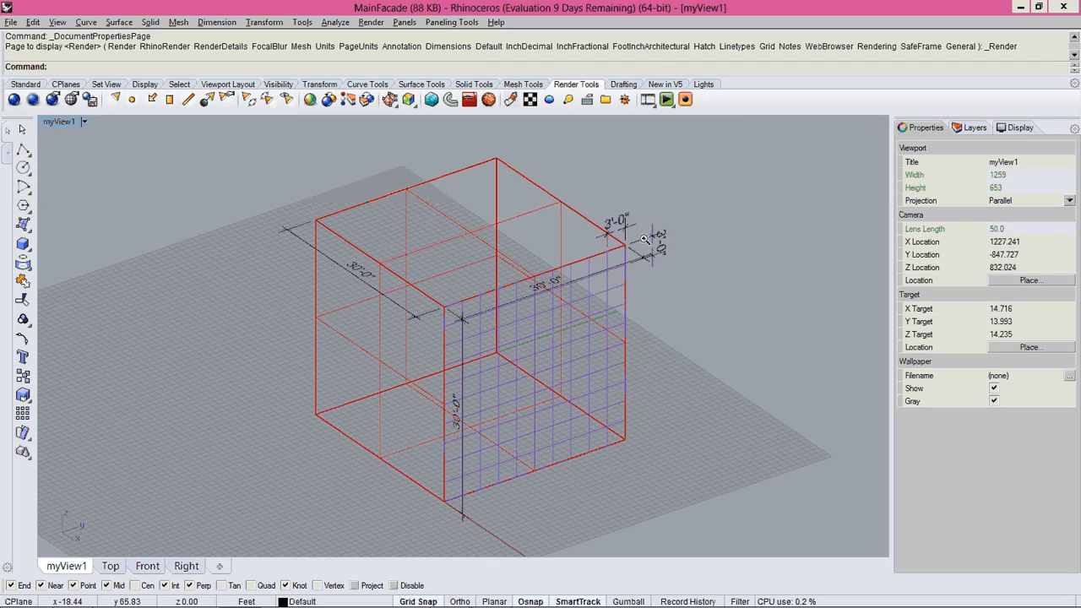
Render the myView1 view, examine the dimensions and line colours in the image up close, and close the render
{"action": "left_click", "coordinate": [978, 127]}
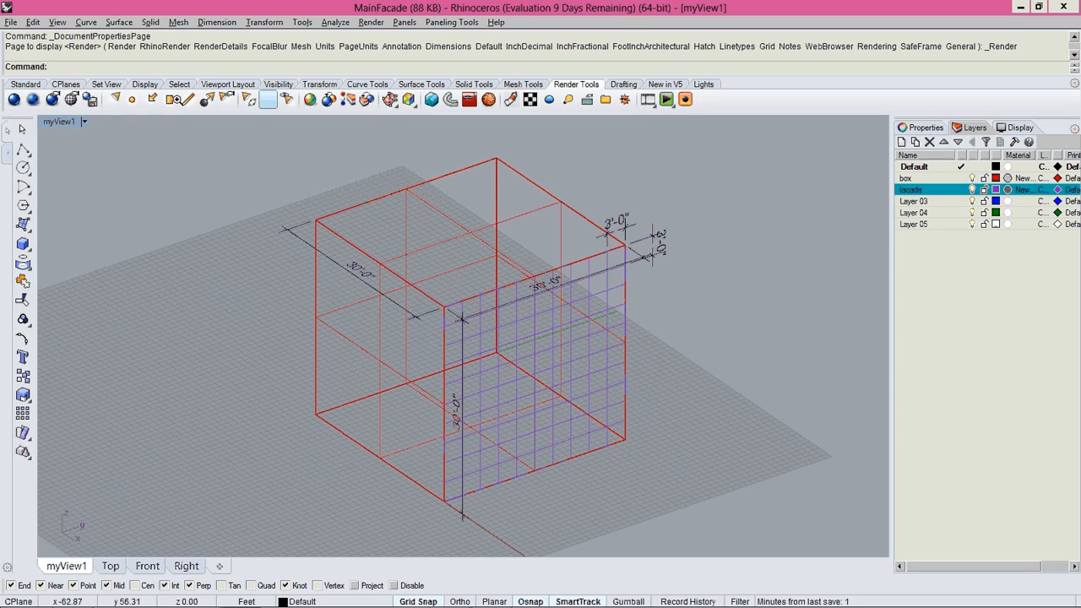
{"action": "left_click", "coordinate": [13, 98]}
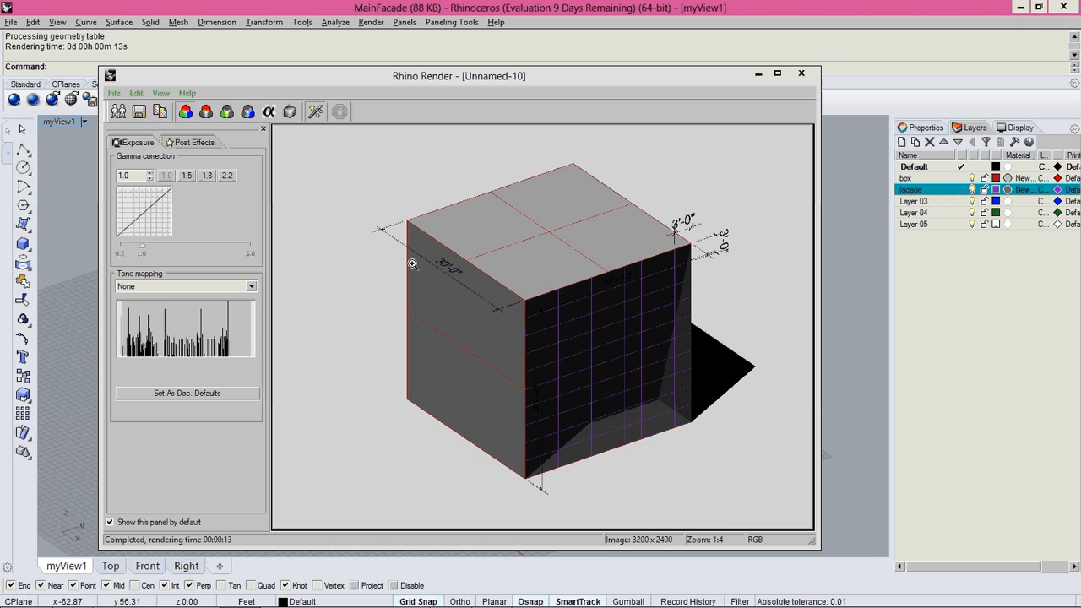
{"action": "left_click", "coordinate": [522, 331]}
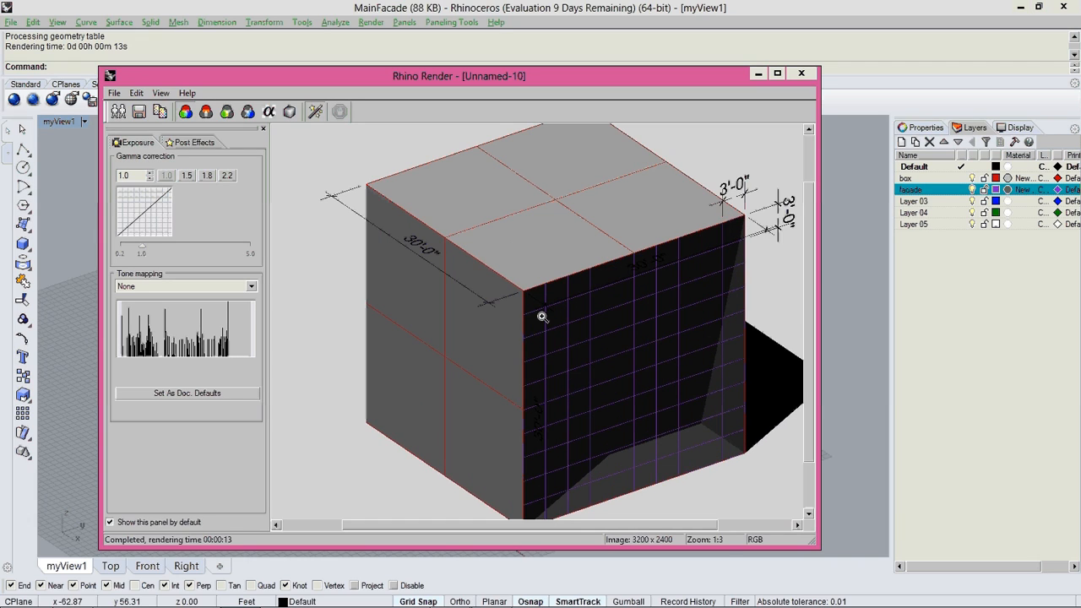
{"action": "scroll", "coordinate": [546, 314], "scroll_direction": "up", "scroll_amount": 4}
{"action": "scroll", "coordinate": [550, 312], "scroll_direction": "down", "scroll_amount": 4}
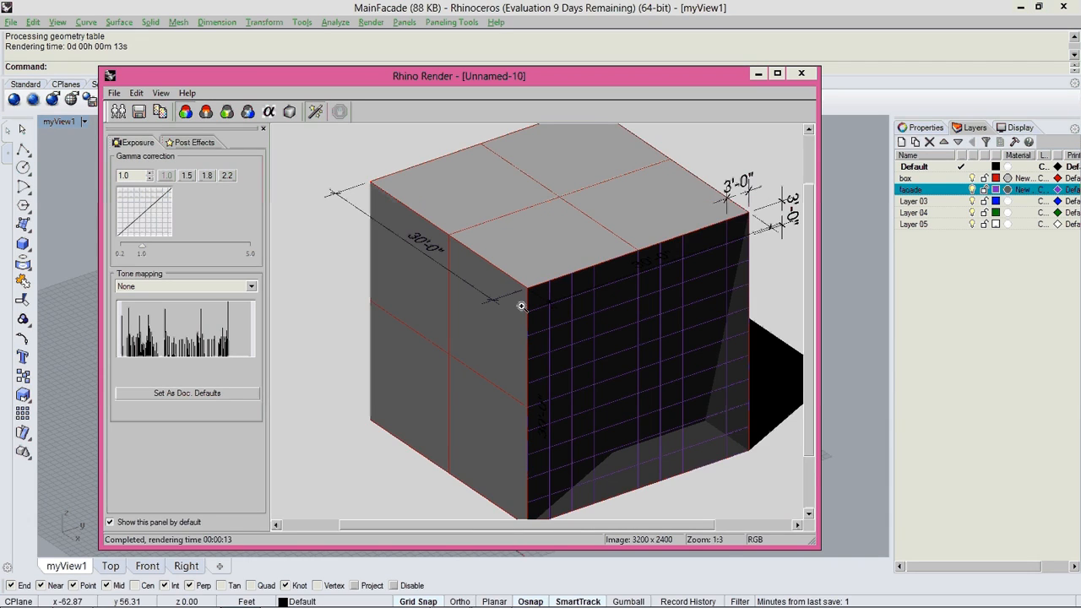
{"action": "scroll", "coordinate": [394, 243], "scroll_direction": "up", "scroll_amount": 3}
{"action": "scroll", "coordinate": [414, 243], "scroll_direction": "down", "scroll_amount": 1}
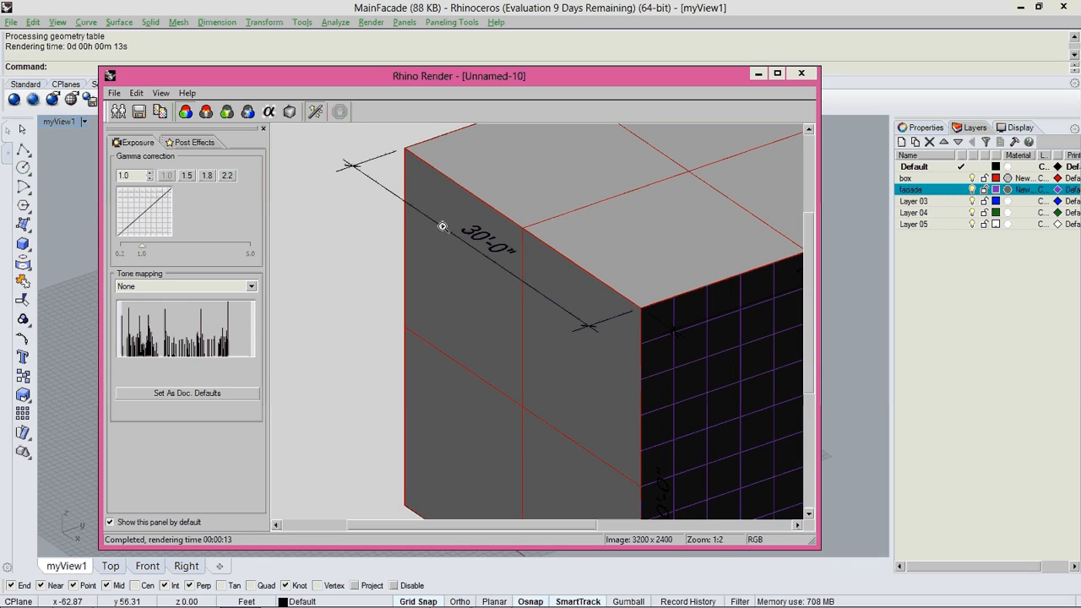
{"action": "scroll", "coordinate": [553, 279], "scroll_direction": "down", "scroll_amount": 1}
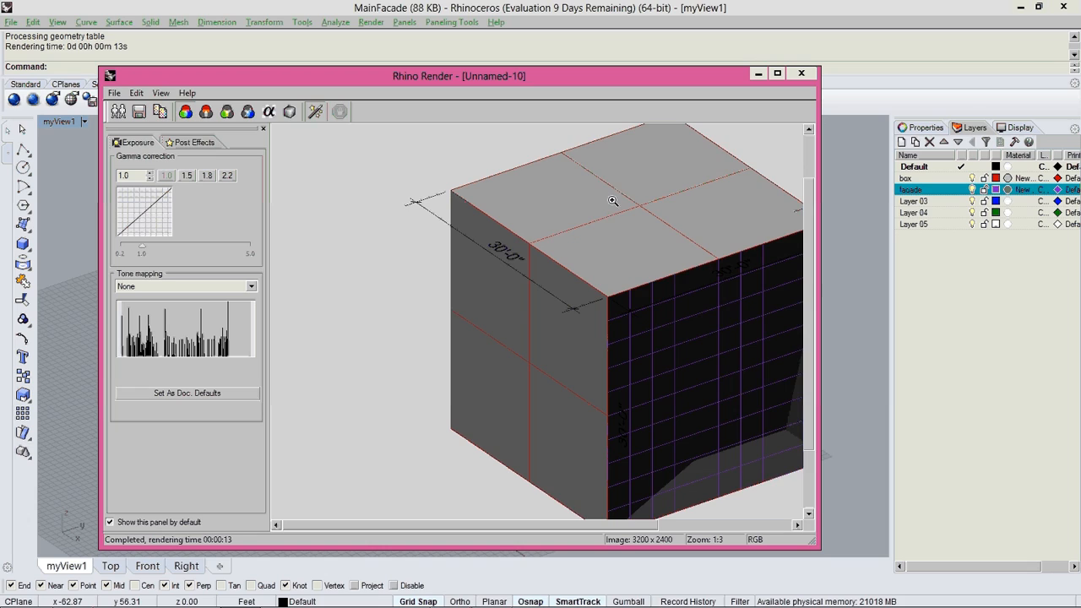
{"action": "scroll", "coordinate": [645, 282], "scroll_direction": "down", "scroll_amount": 1}
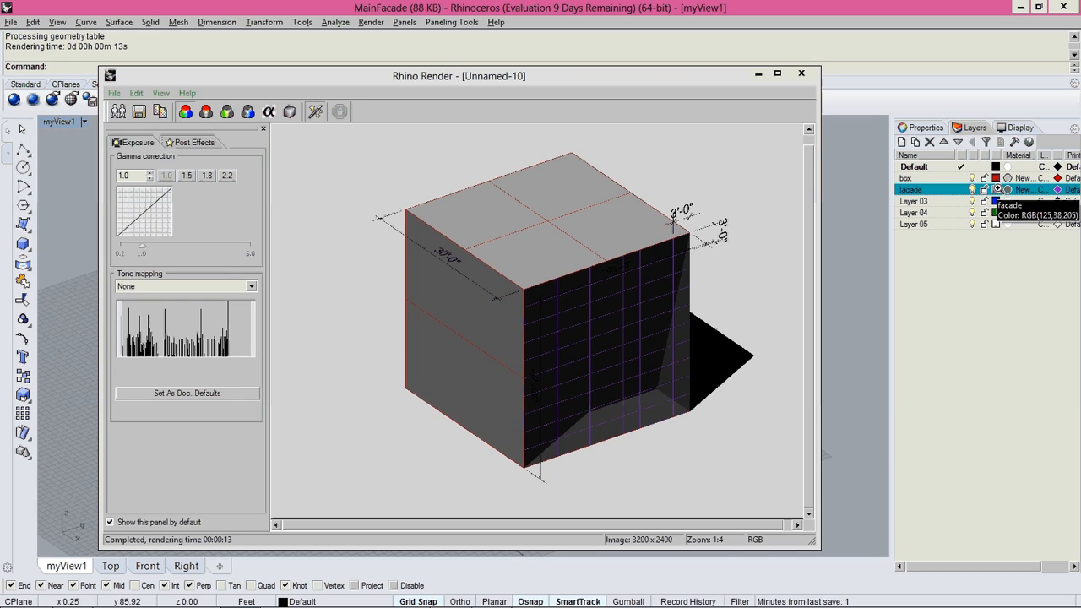
{"action": "left_click", "coordinate": [805, 74]}
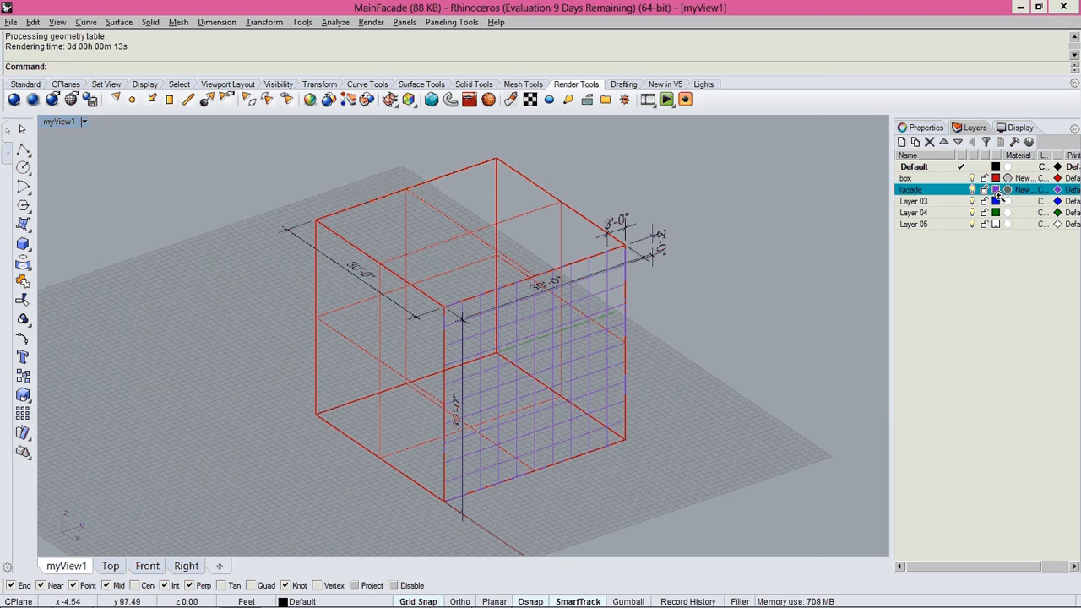
Change the facade layer's colour to white and the box layer's colour to black
{"action": "left_click", "coordinate": [997, 190]}
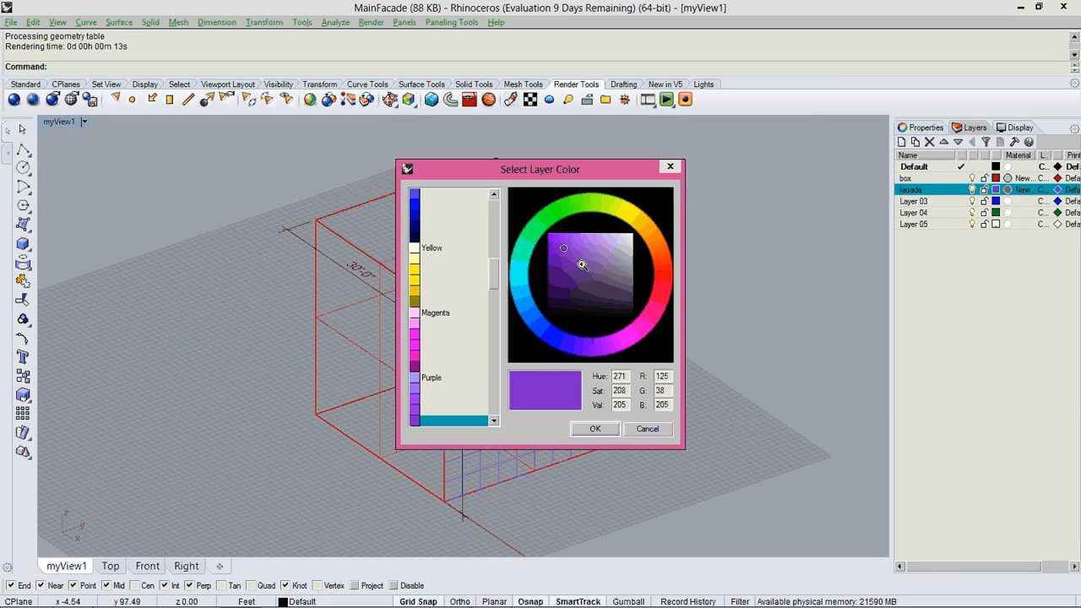
{"action": "left_click", "coordinate": [633, 233]}
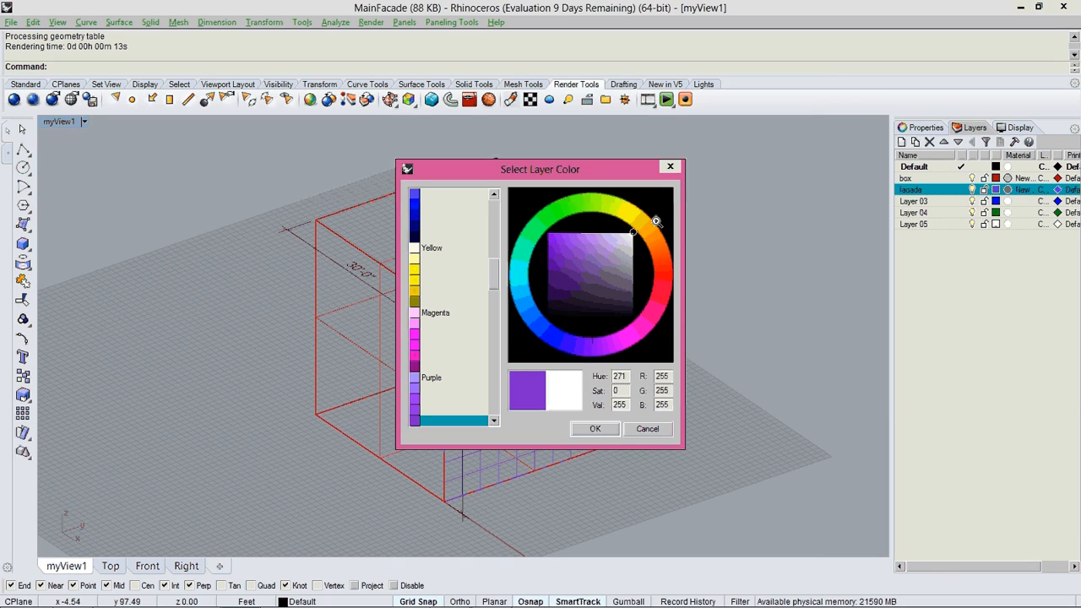
{"action": "left_click", "coordinate": [594, 428]}
{"action": "left_click", "coordinate": [997, 179]}
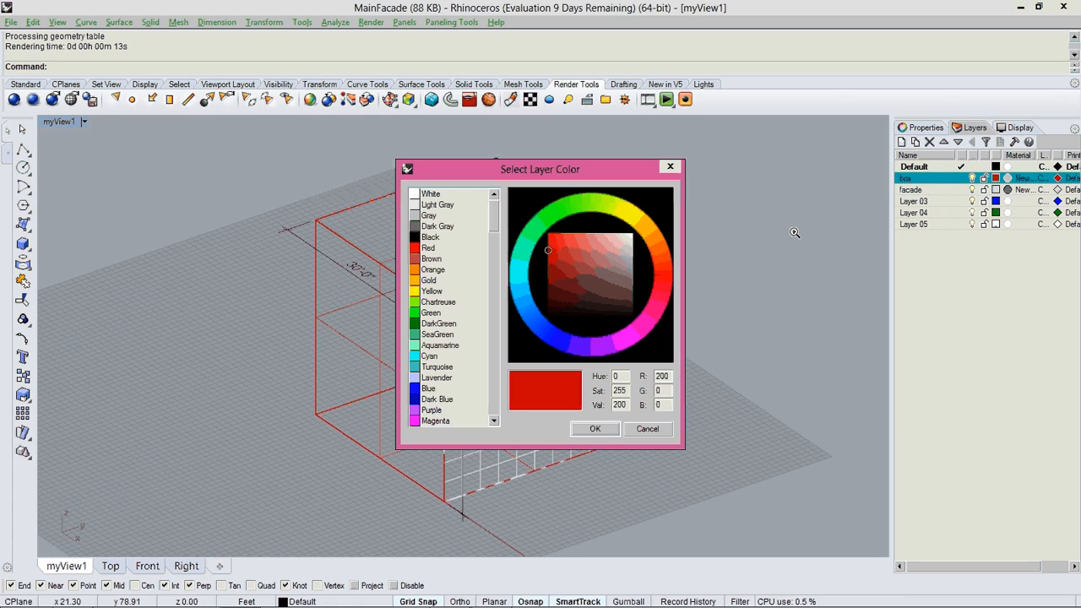
{"action": "left_click", "coordinate": [625, 257]}
{"action": "left_click", "coordinate": [632, 315]}
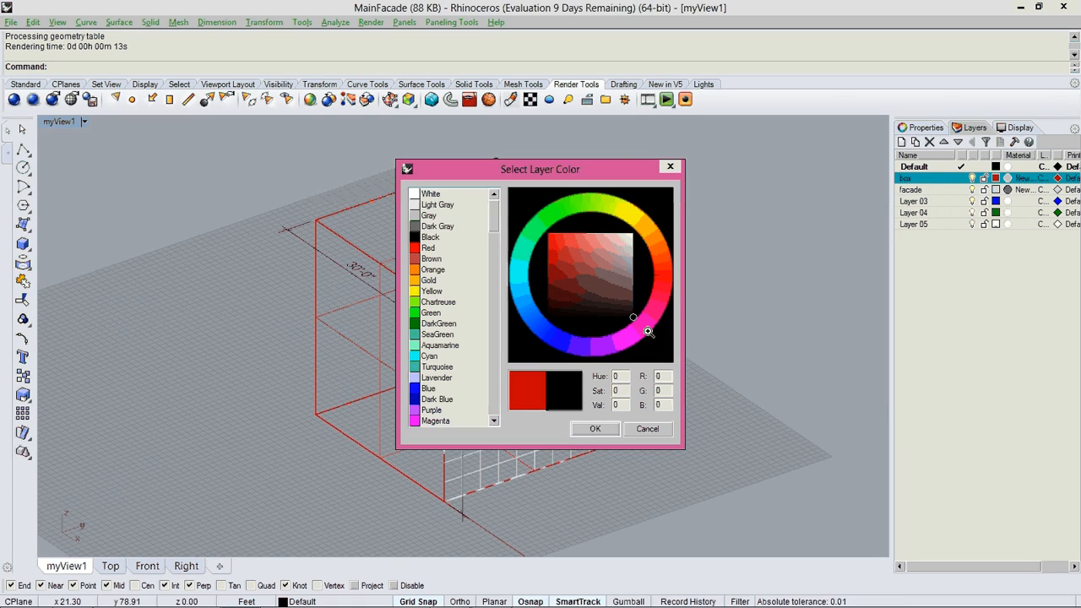
{"action": "left_click", "coordinate": [594, 428]}
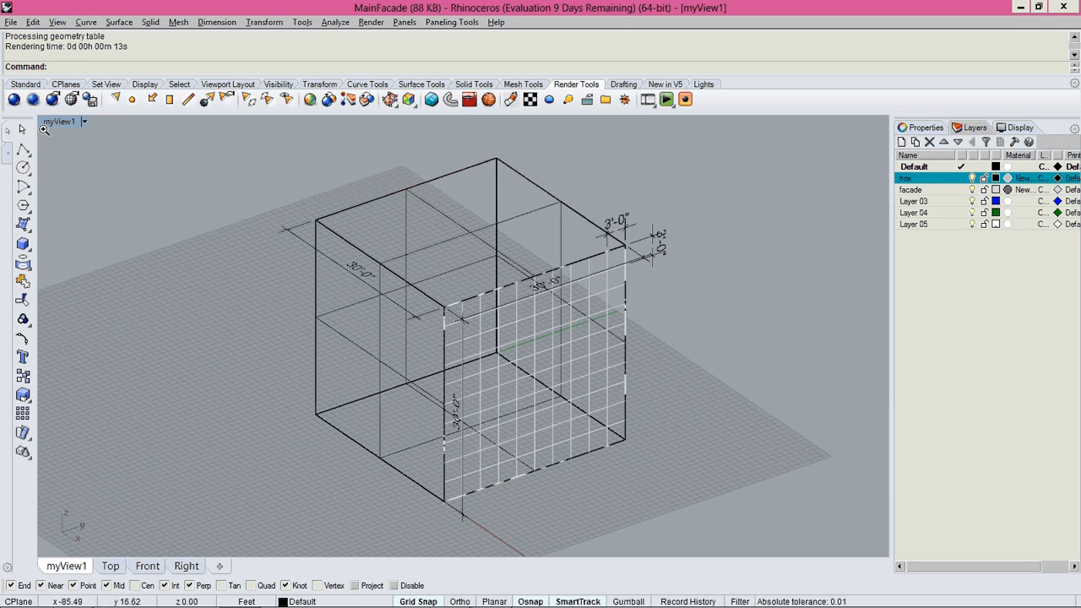
Set the render ambient light colour to a dark grey of RGB 81, 81, 81
{"action": "right_click", "coordinate": [14, 100]}
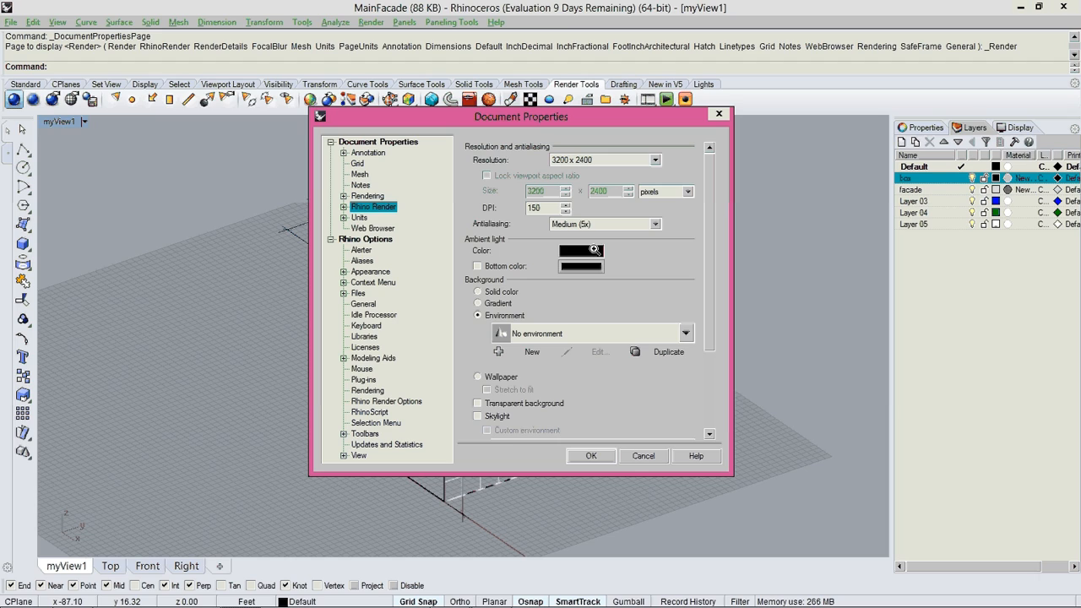
{"action": "left_click", "coordinate": [595, 250]}
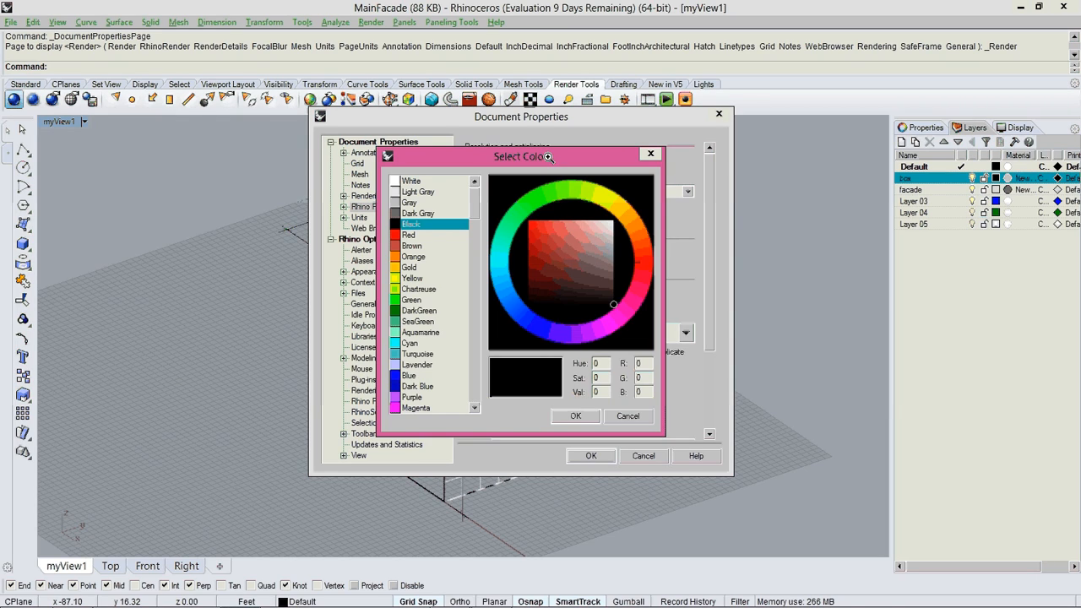
{"action": "left_click_drag", "start_coordinate": [548, 157], "coordinate": [367, 177]}
{"action": "left_click_drag", "start_coordinate": [393, 314], "coordinate": [399, 299]}
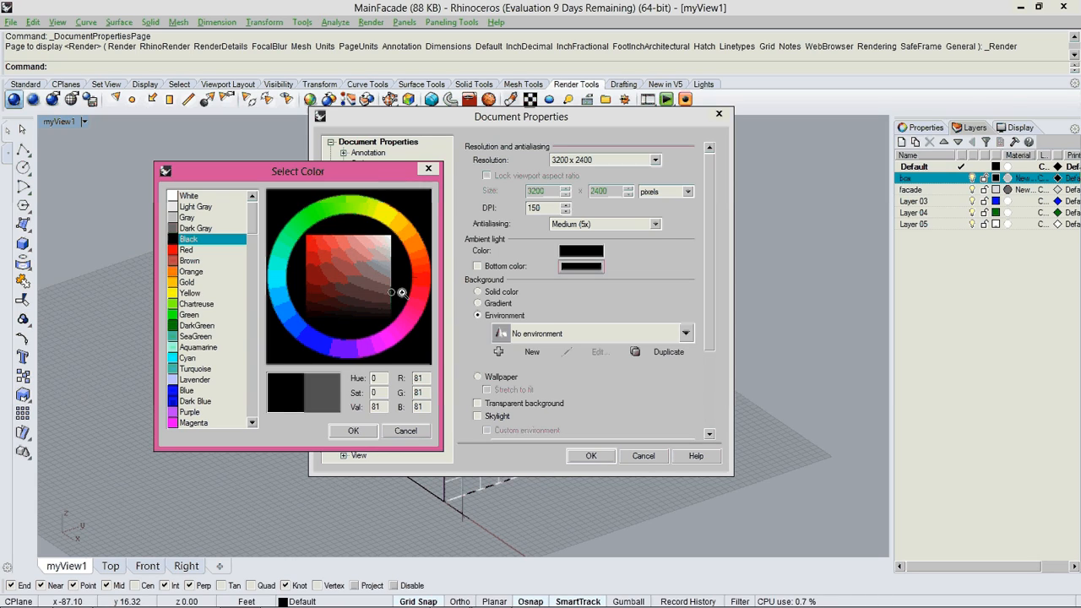
{"action": "left_click", "coordinate": [353, 431]}
{"action": "left_click", "coordinate": [592, 455]}
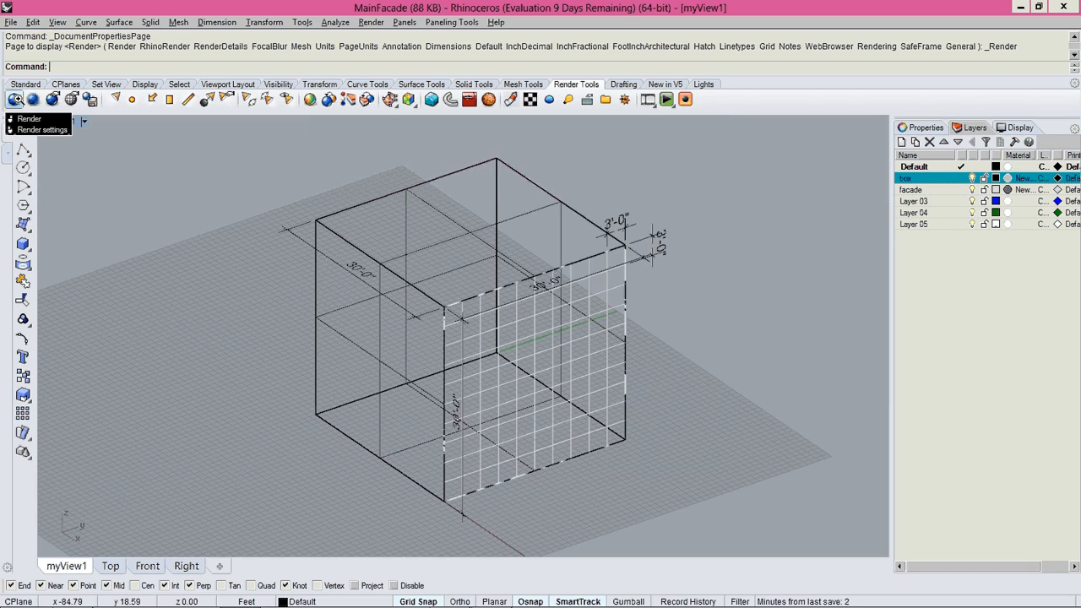
Render the myView1 view again and save the image to the Desktop as Facade1 in Tagged Image File Format
{"action": "left_click", "coordinate": [15, 99]}
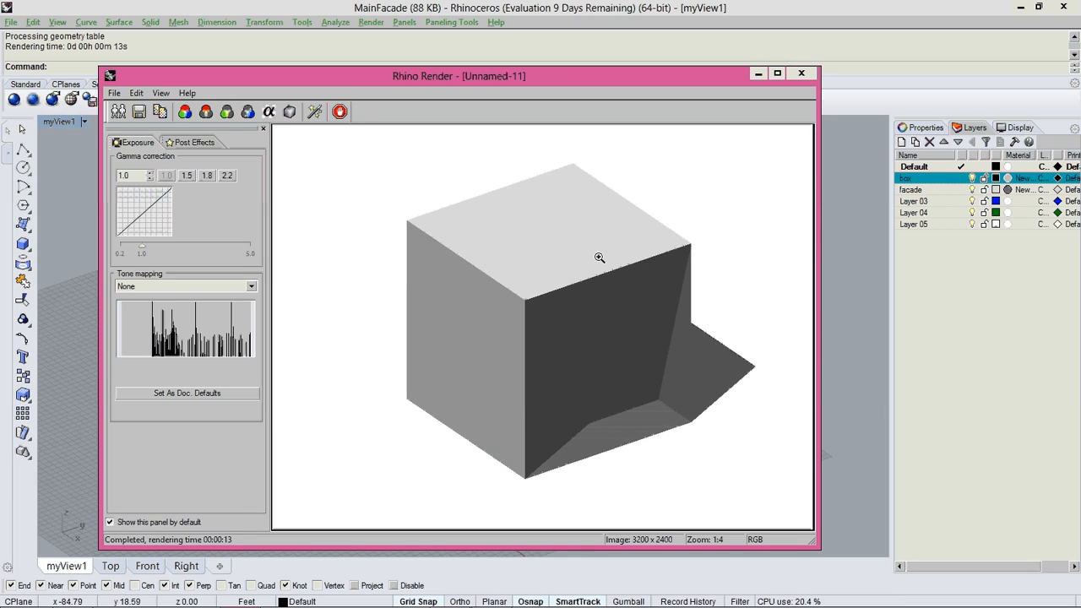
{"action": "left_click", "coordinate": [575, 270]}
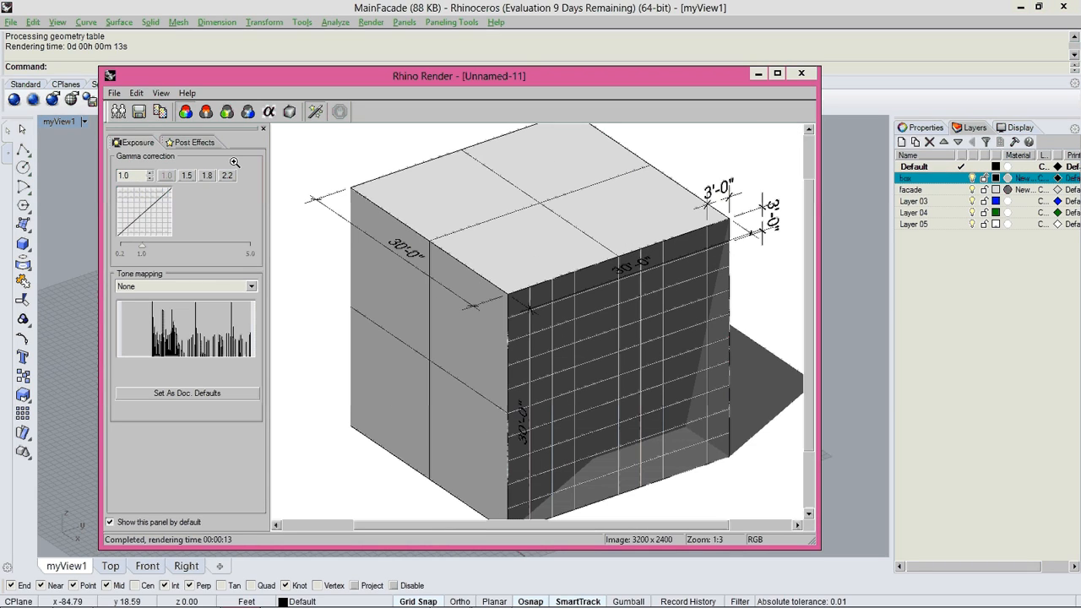
{"action": "left_click", "coordinate": [139, 112]}
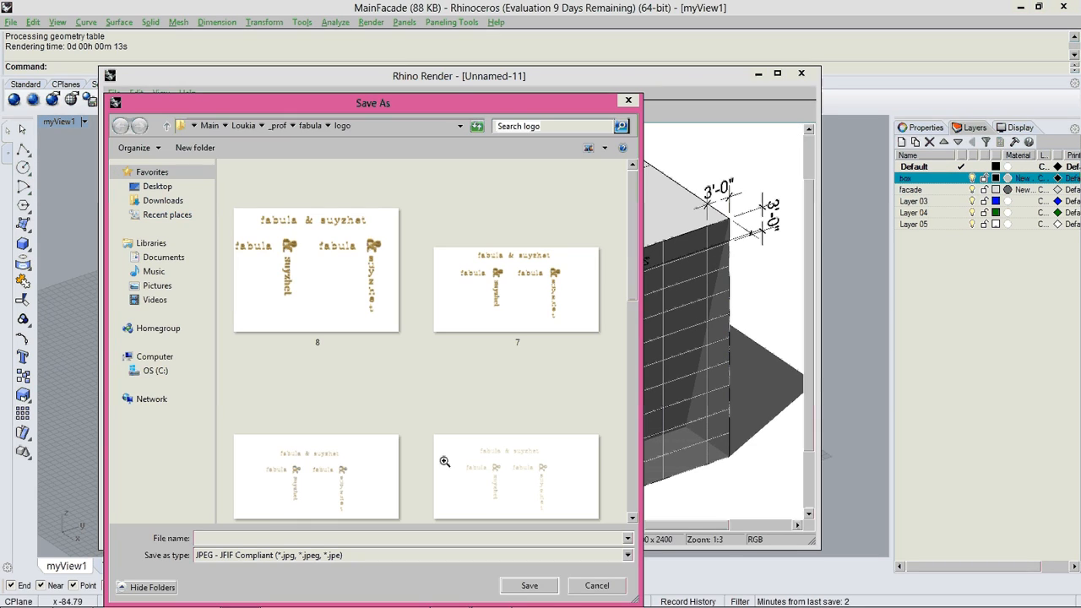
{"action": "left_click", "coordinate": [157, 186]}
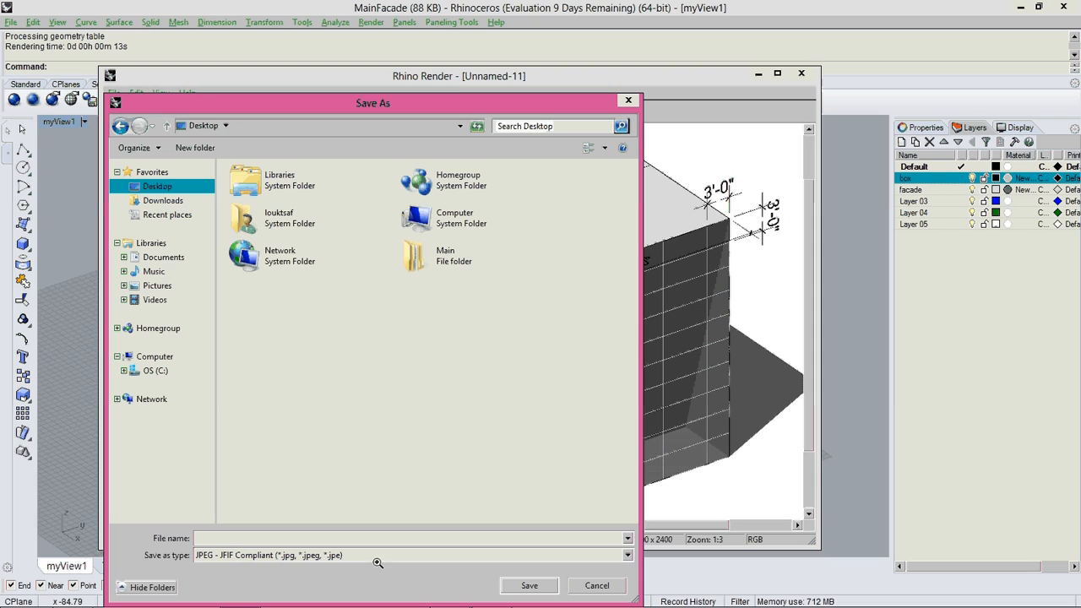
{"action": "left_click", "coordinate": [625, 555]}
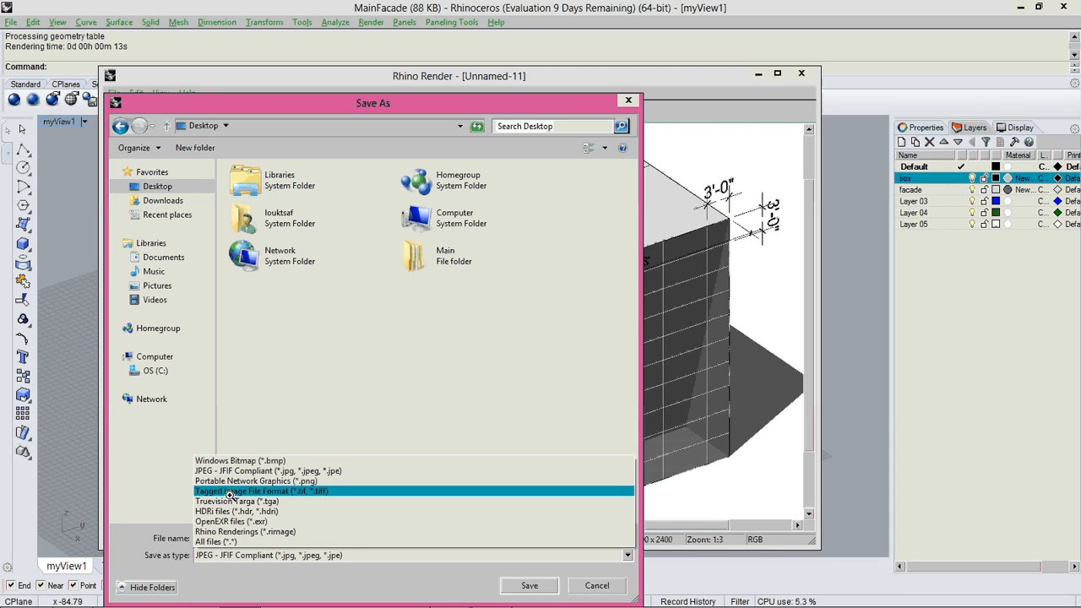
{"action": "left_click", "coordinate": [259, 491]}
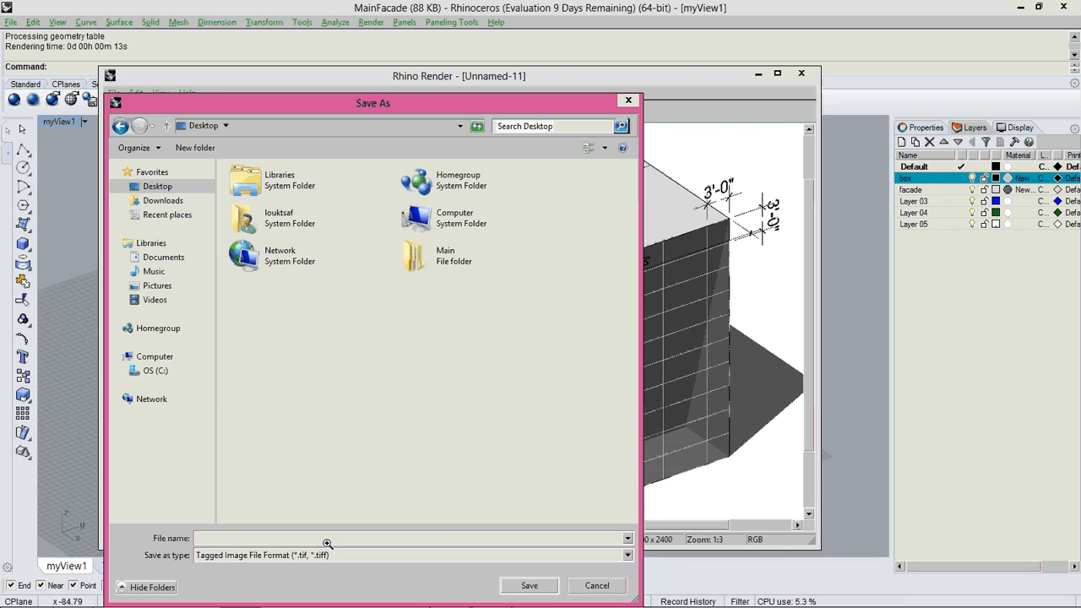
{"action": "type", "text": "Facade1"}
{"action": "left_click", "coordinate": [528, 585]}
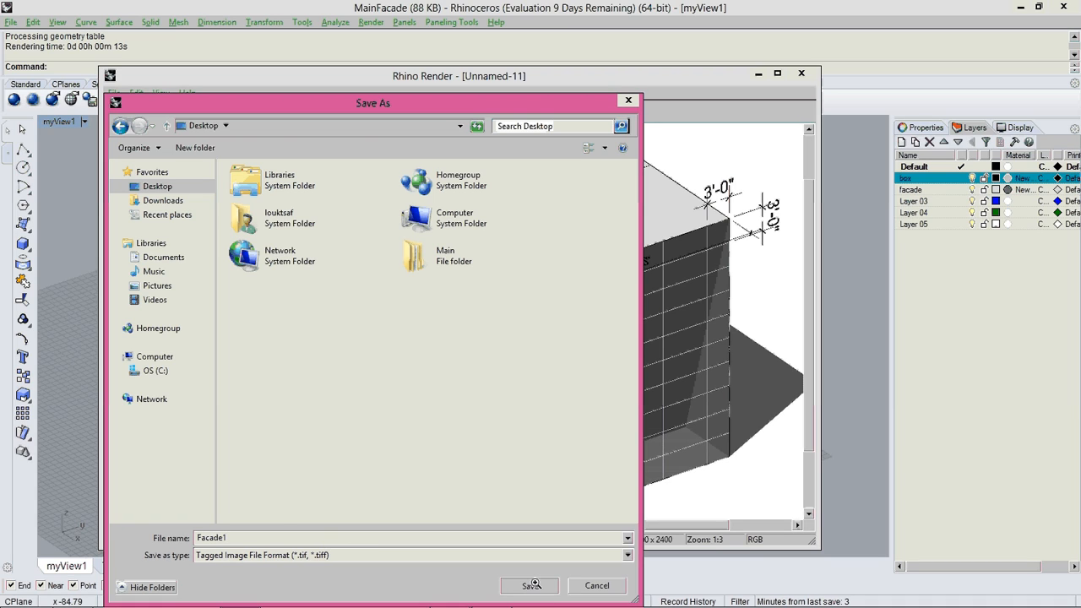
Close the finished render and save the MainFacade model file
{"action": "left_click", "coordinate": [802, 74]}
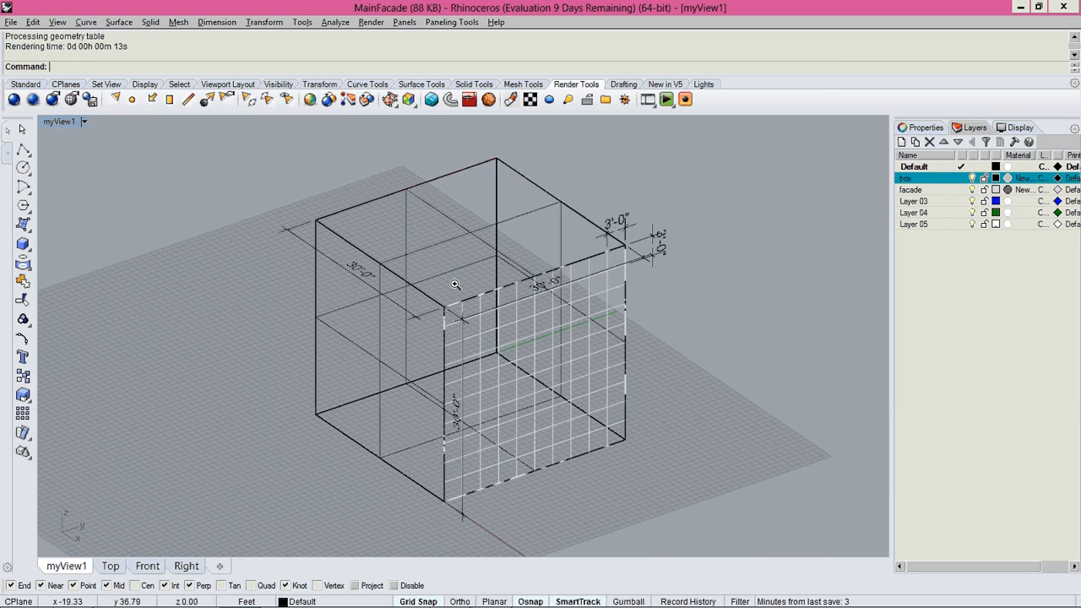
{"action": "key", "text": "ctrl+s"}
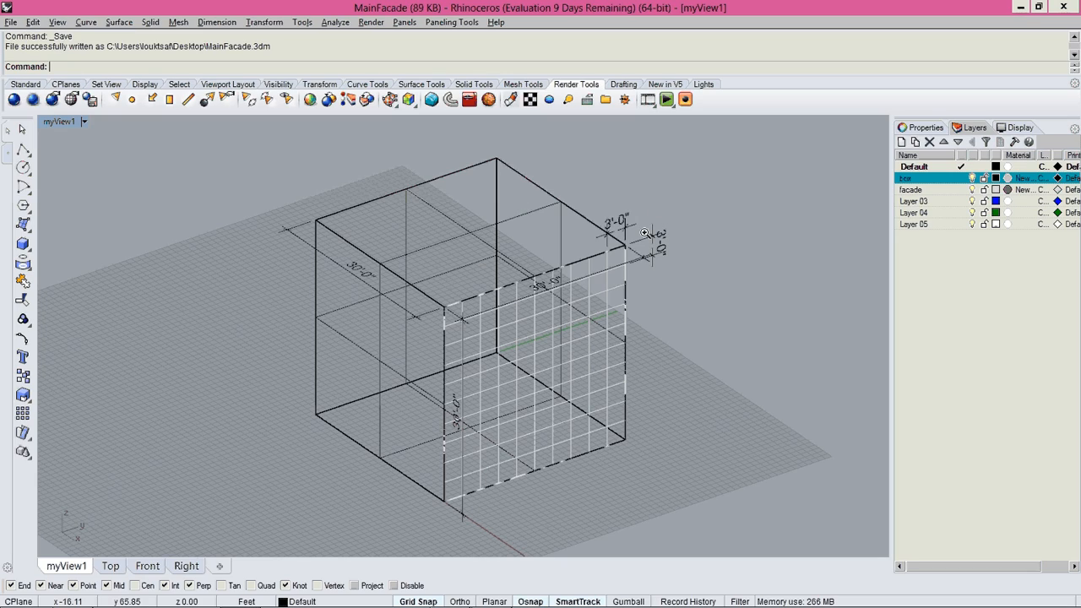